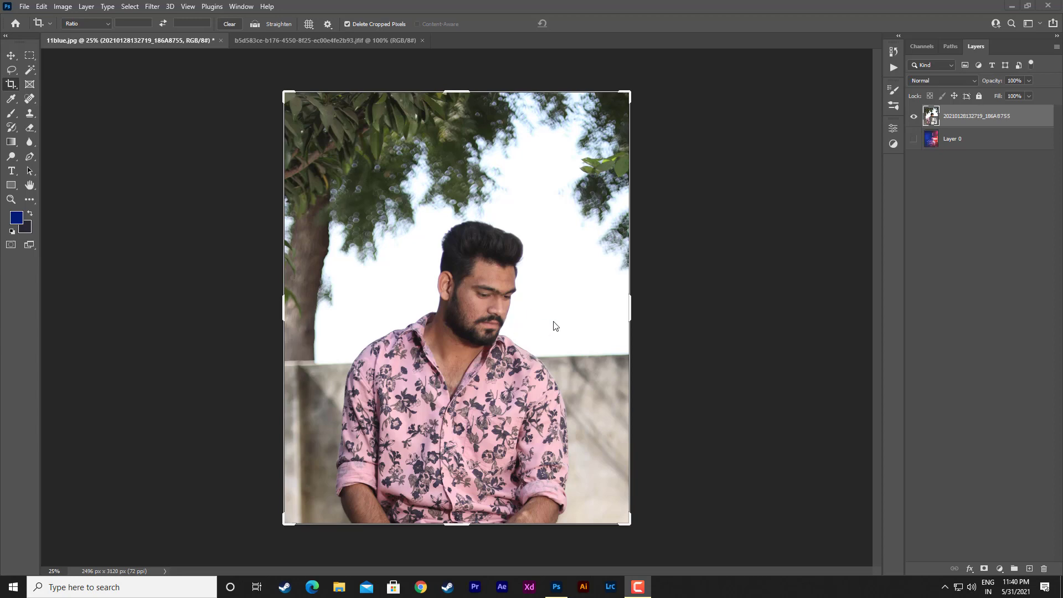
# Step: Crop the photo to a tighter vertical frame around the man
pyautogui.scroll(2, 562, 328)
pyautogui.scroll(-1, 562, 328)
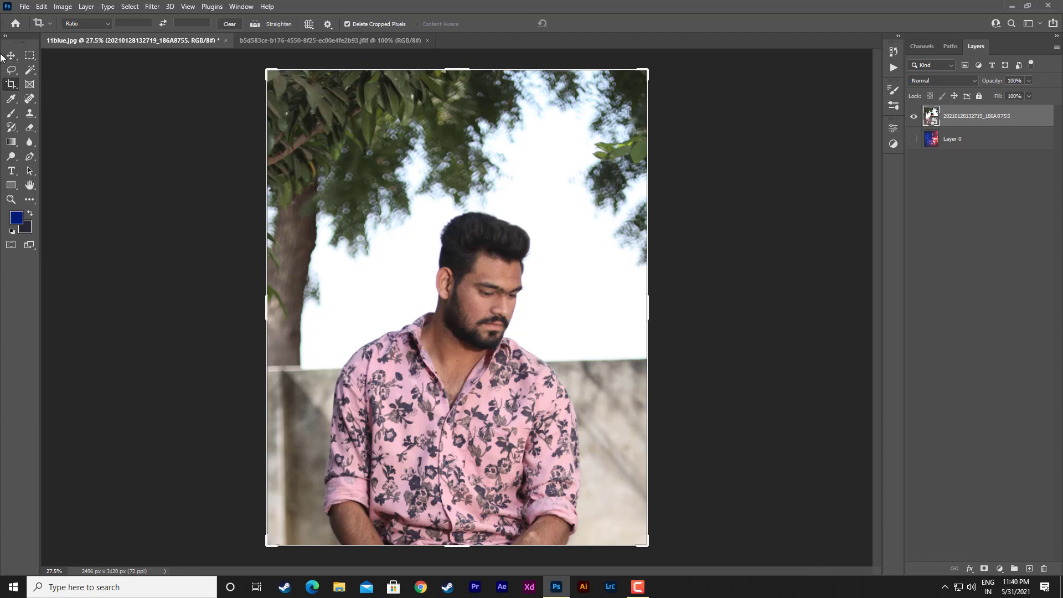
pyautogui.scroll(2, 562, 328)
pyautogui.scroll(-3, 562, 328)
pyautogui.press('Escape')
pyautogui.press('v')
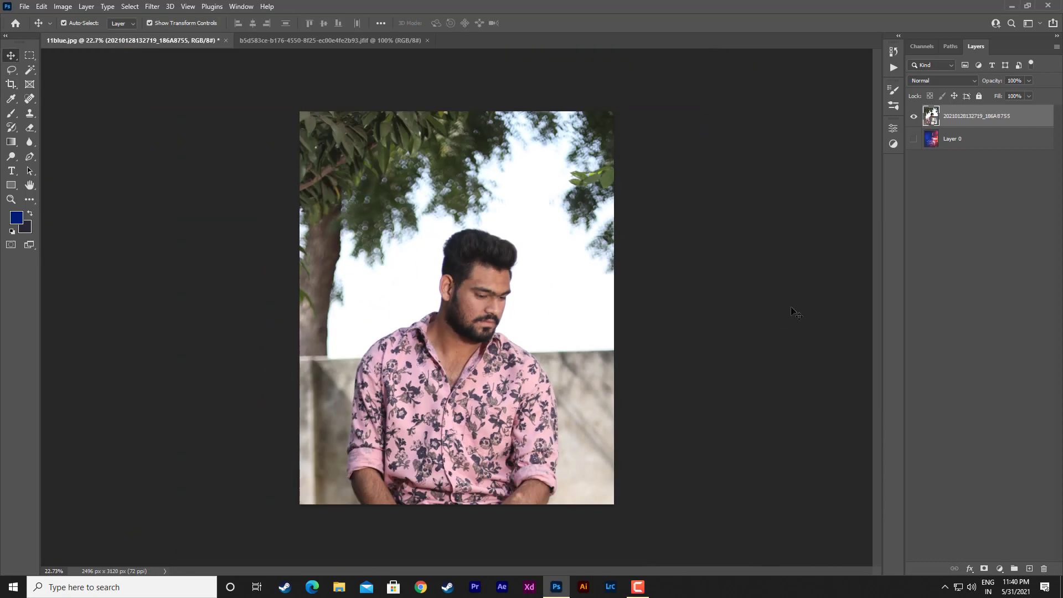
pyautogui.click(796, 313)
pyautogui.click(12, 84)
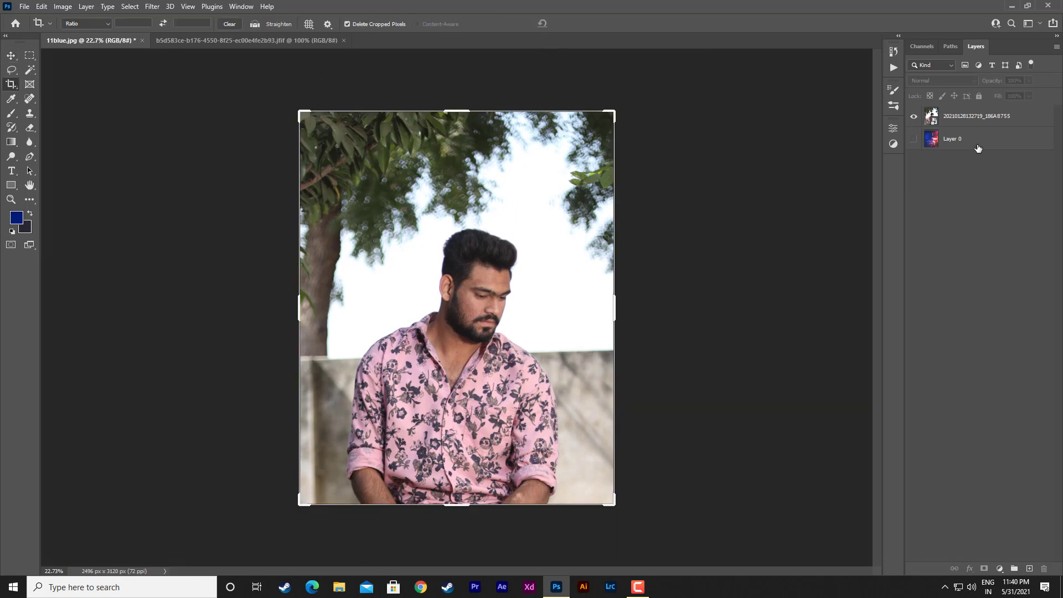
pyautogui.click(985, 122)
pyautogui.click(550, 179)
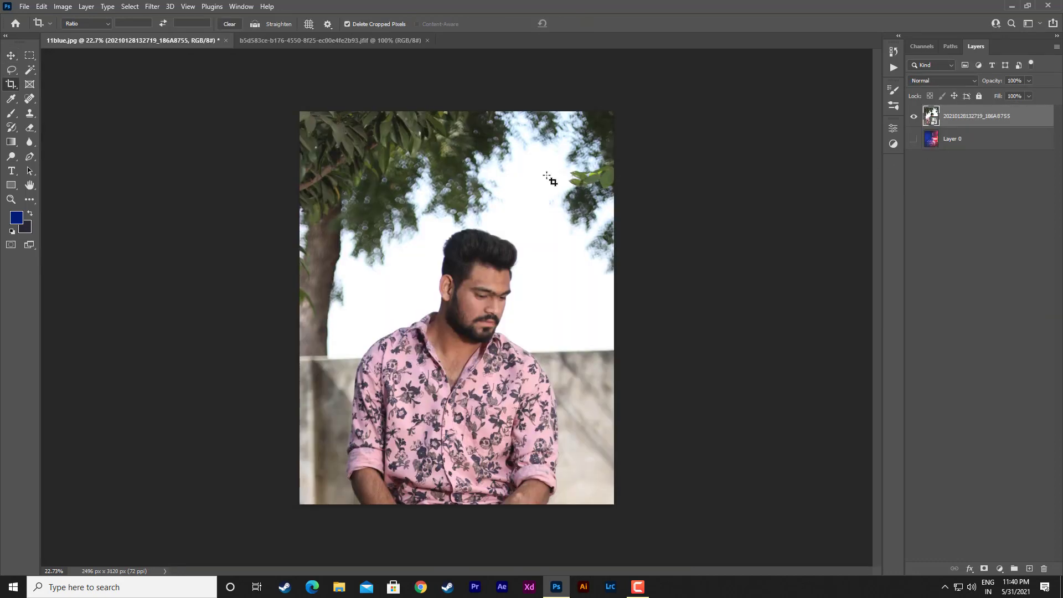
pyautogui.click(664, 83)
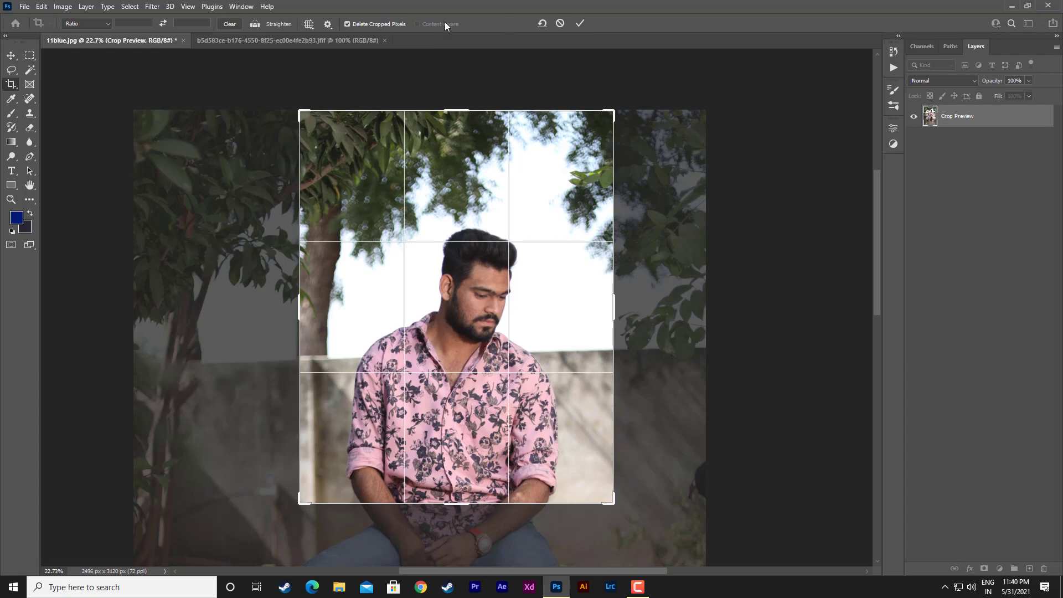
pyautogui.click(580, 23)
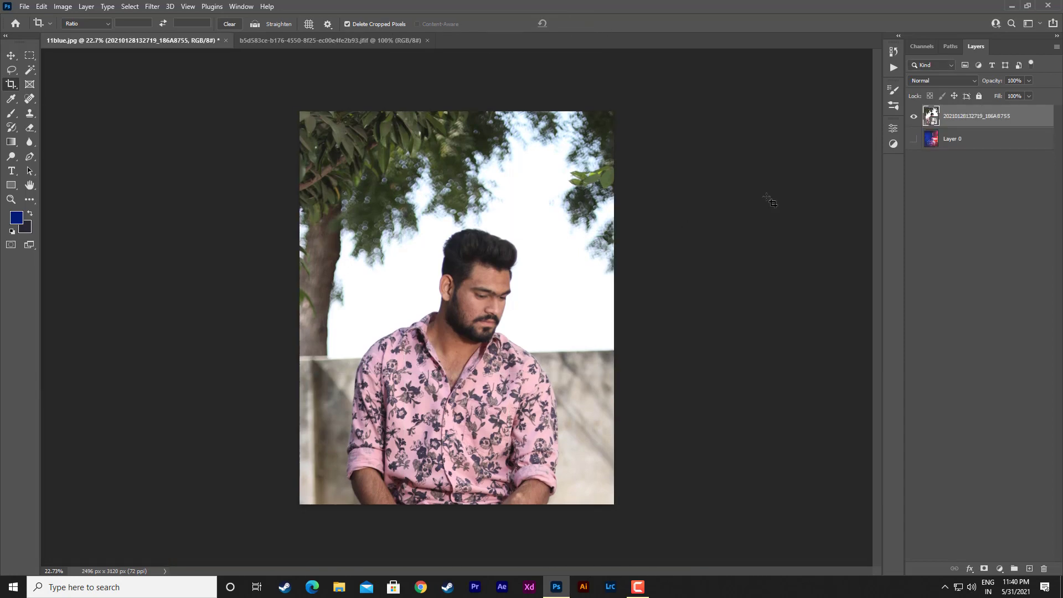
pyautogui.scroll(3, 648, 266)
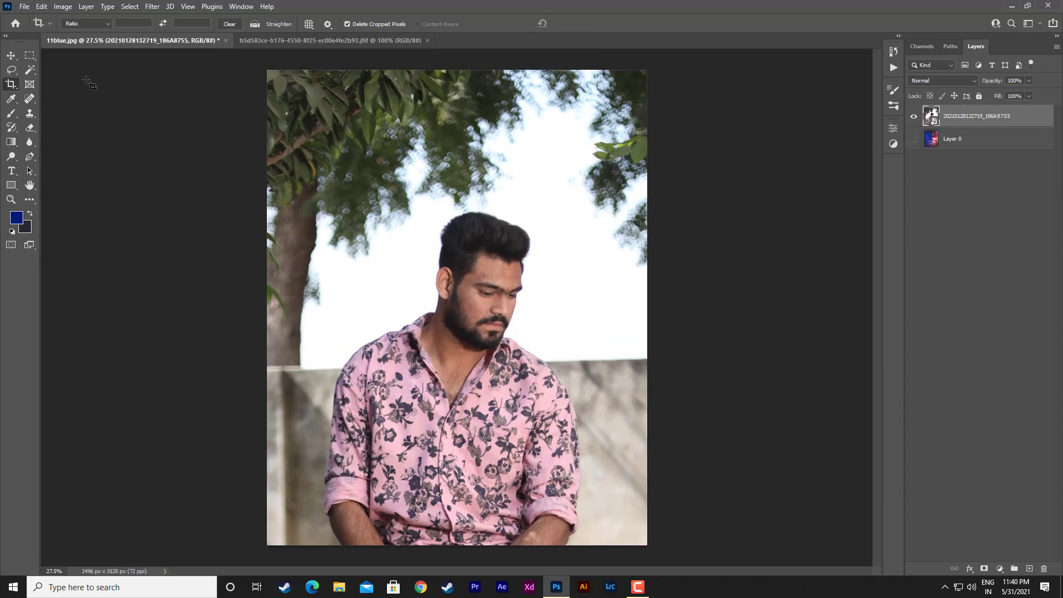
# Step: Rasterize the man's portrait layer
pyautogui.rightClick(961, 137)
pyautogui.click(876, 299)
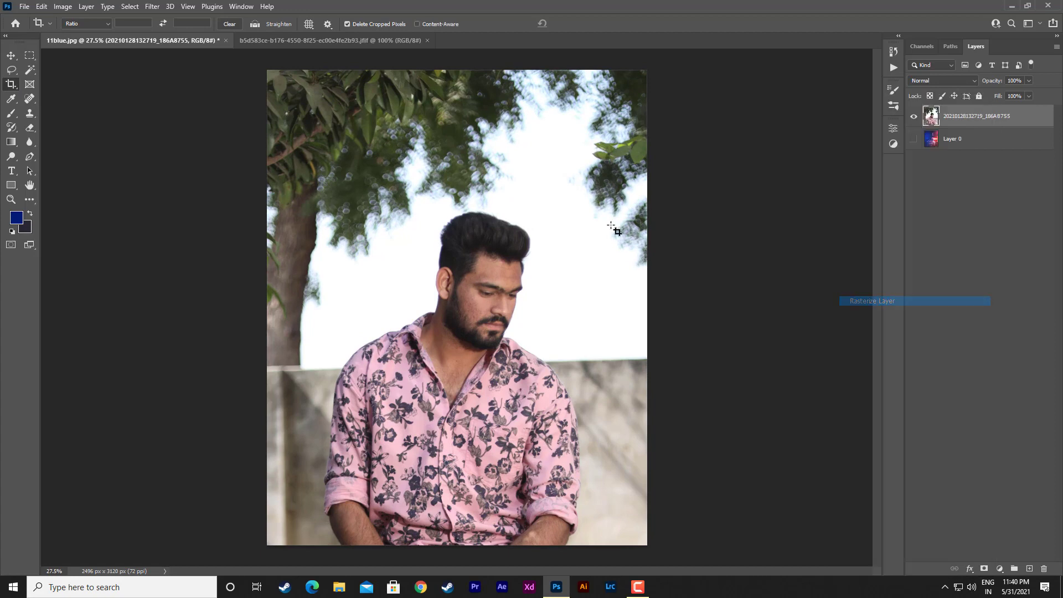
pyautogui.rightClick(26, 71)
pyautogui.click(61, 80)
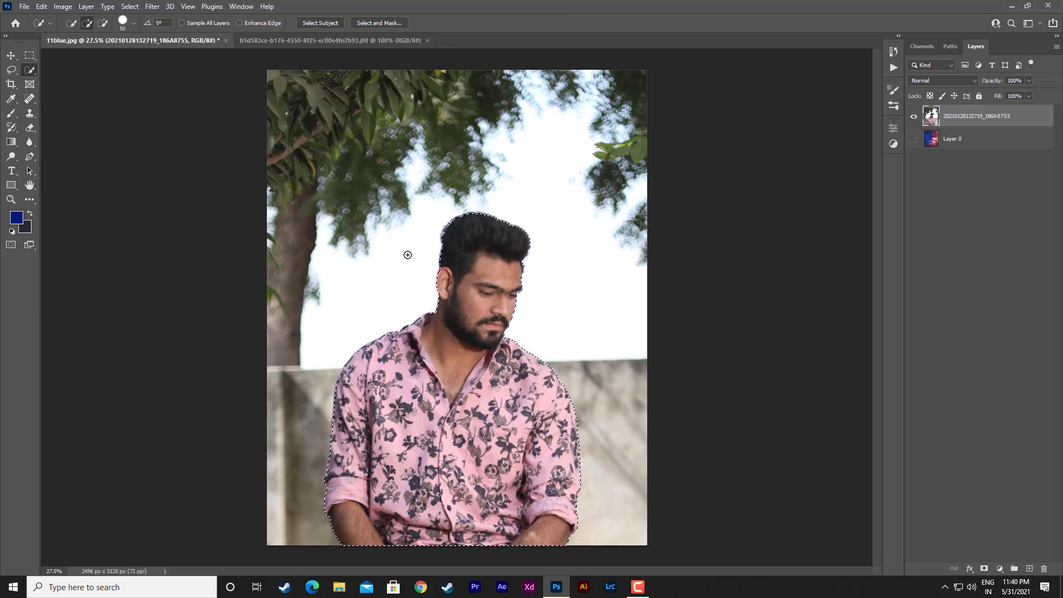
# Step: In Select and Mask, brush the hair edges along the top and right of the head
pyautogui.scroll(5, 543, 277)
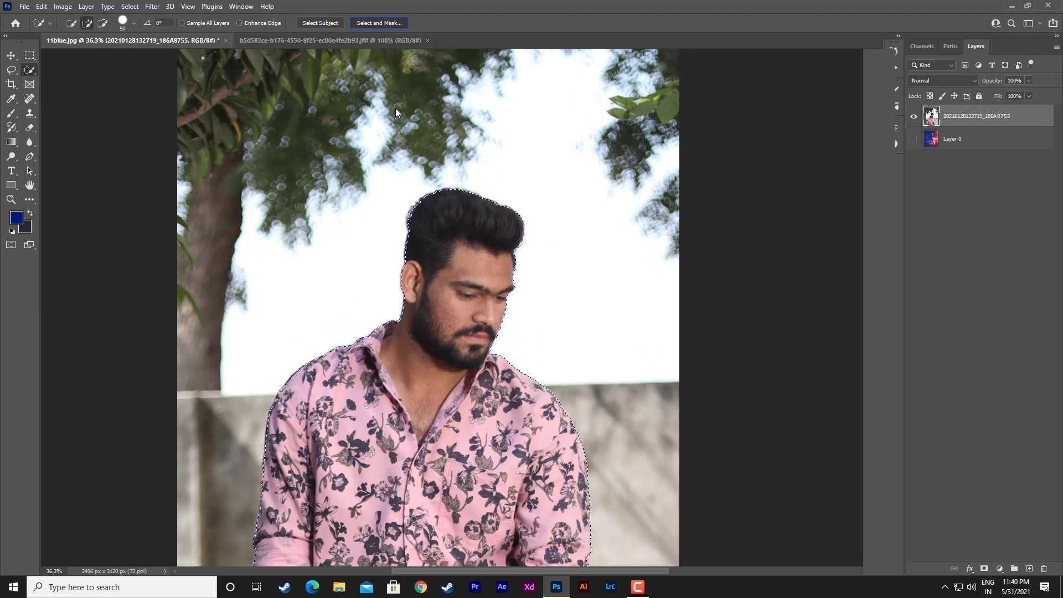
pyautogui.click(380, 23)
pyautogui.scroll(4, 516, 216)
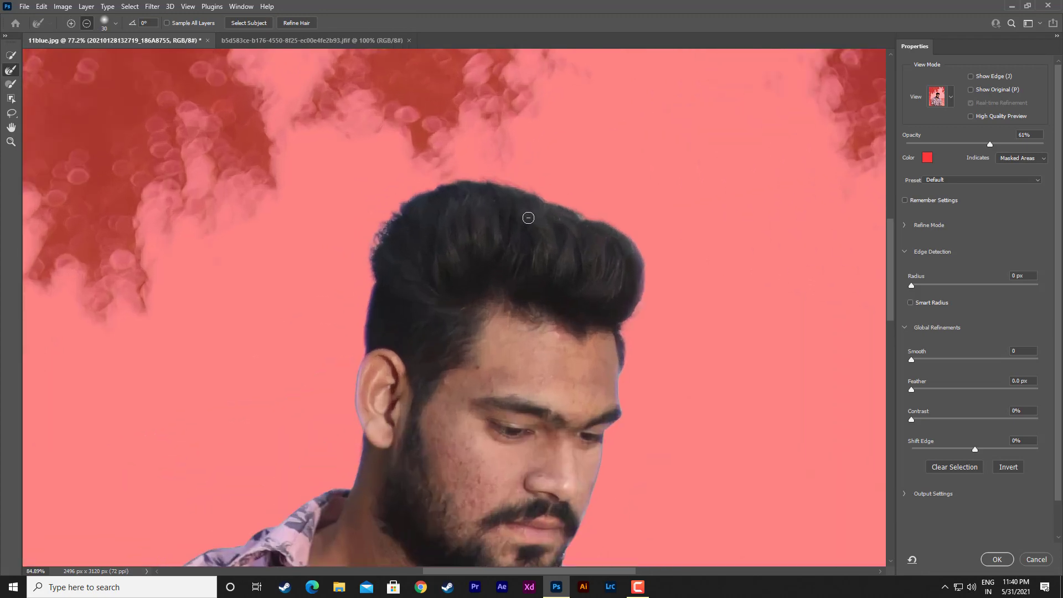
pyautogui.scroll(2, 641, 314)
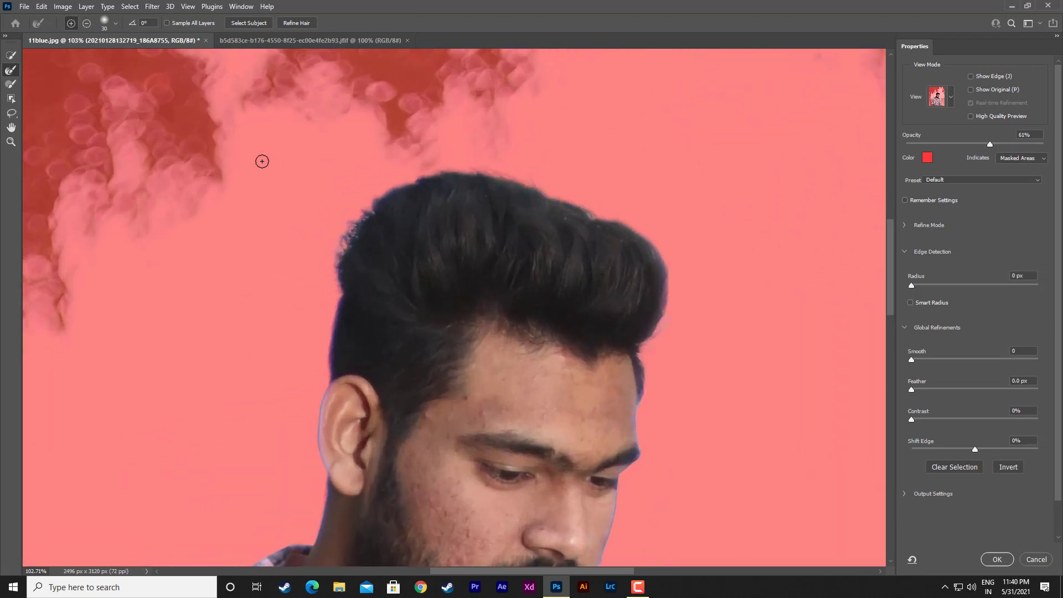
pyautogui.moveTo(344, 294)
pyautogui.mouseDown()
pyautogui.moveTo(359, 237)
pyautogui.moveTo(403, 195)
pyautogui.moveTo(456, 181)
pyautogui.mouseUp()
pyautogui.scroll(-1, 410, 307)
pyautogui.moveTo(336, 267)
pyautogui.mouseDown()
pyautogui.moveTo(332, 350)
pyautogui.moveTo(316, 344)
pyautogui.moveTo(308, 374)
pyautogui.mouseUp()
pyautogui.scroll(-1, 407, 345)
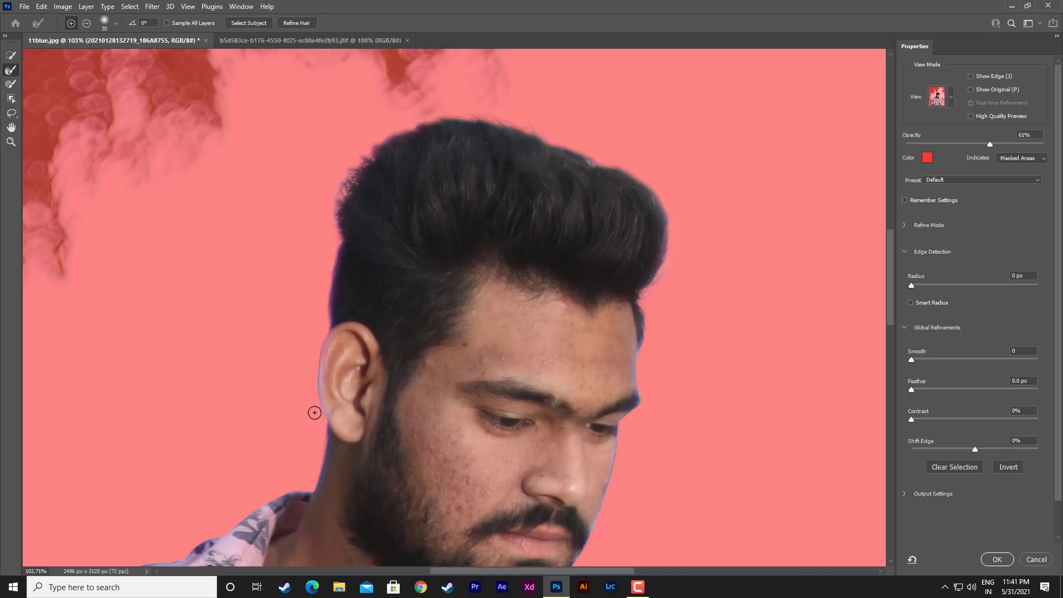
pyautogui.scroll(-1, 656, 327)
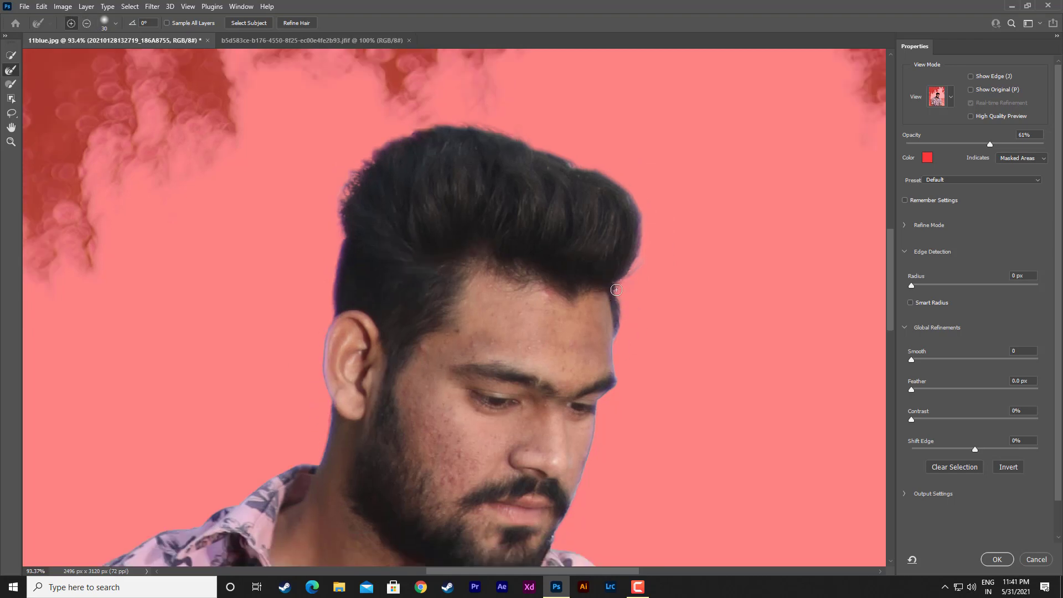
pyautogui.moveTo(616, 290); pyautogui.dragTo(622, 380)
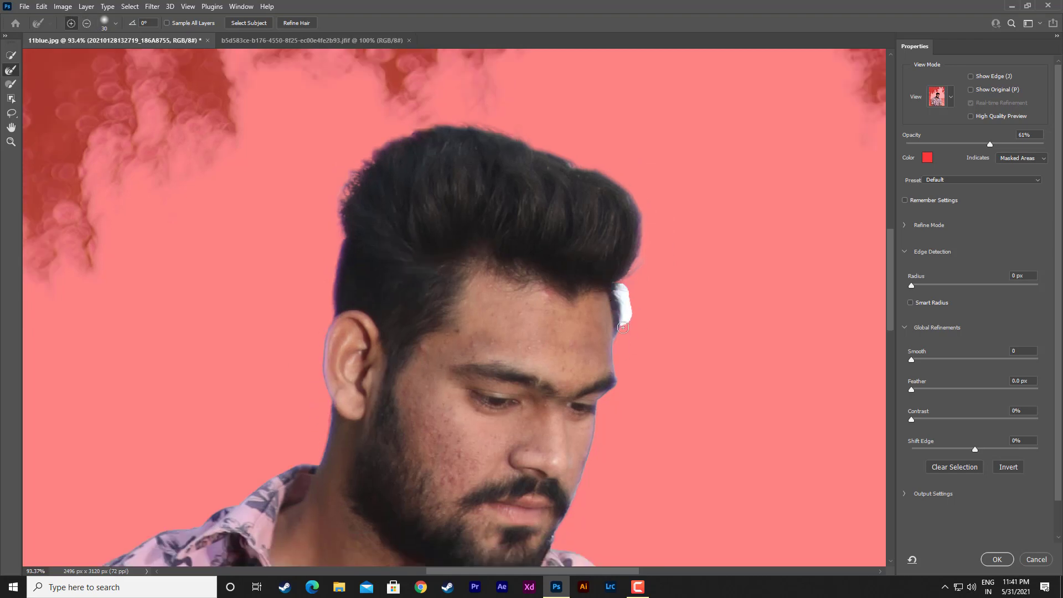
pyautogui.click(618, 383)
pyautogui.moveTo(644, 269); pyautogui.dragTo(642, 183)
pyautogui.scroll(-3, 660, 275)
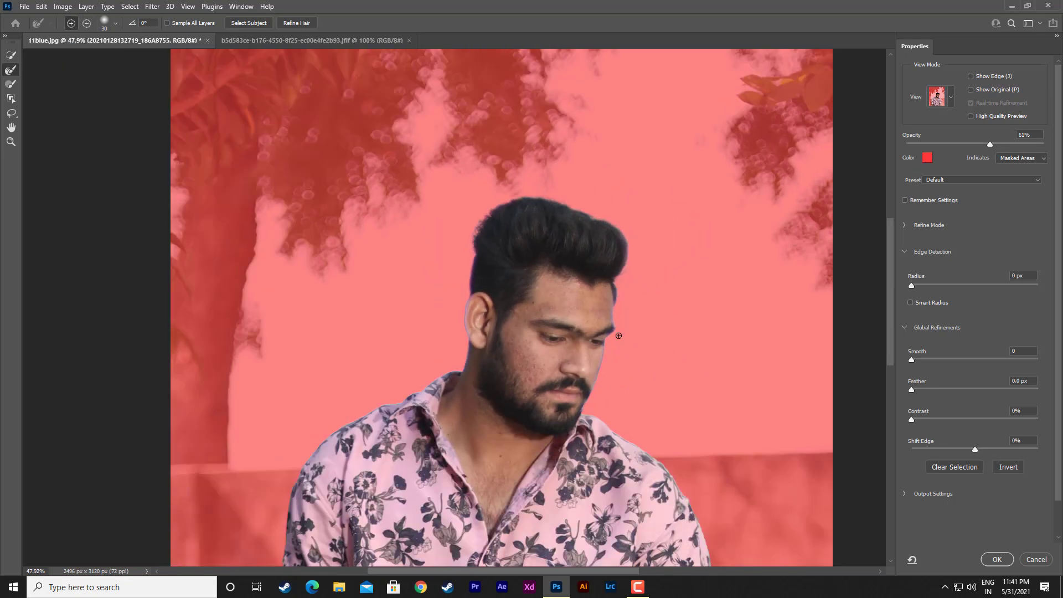
pyautogui.scroll(-1, 483, 373)
pyautogui.scroll(-2, 483, 374)
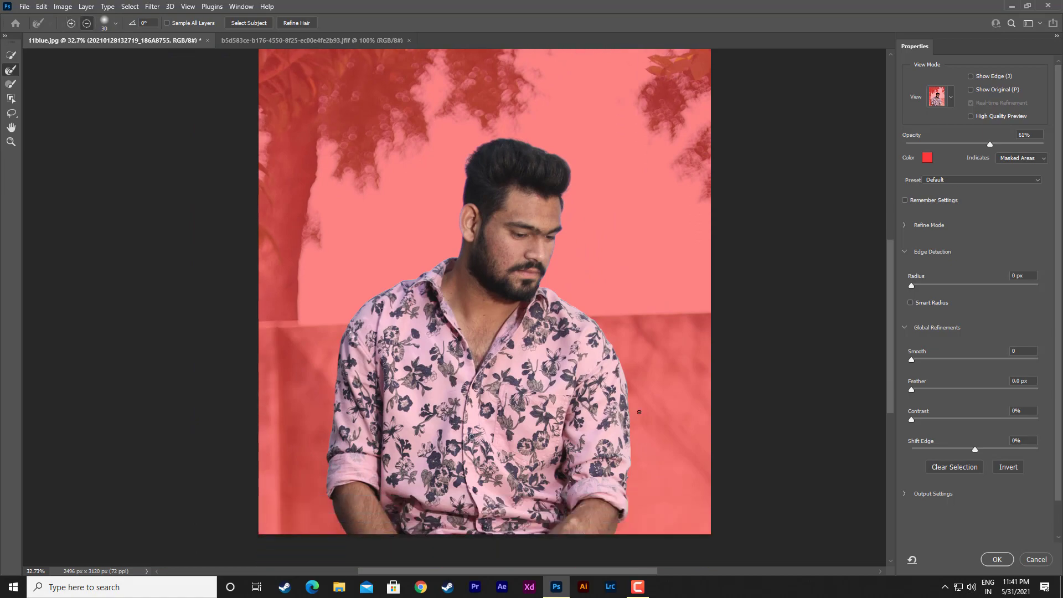
pyautogui.scroll(3, 618, 418)
pyautogui.scroll(-3, 637, 401)
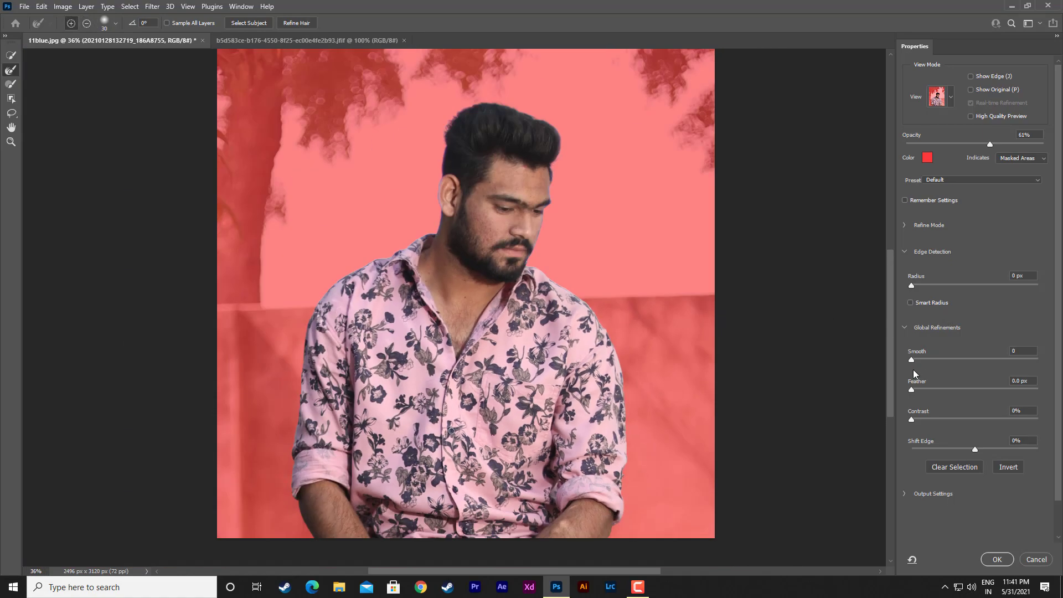
# Step: Give the selection a slight Feather, inward Shift Edge and a little Contrast, then apply it
pyautogui.moveTo(912, 389); pyautogui.dragTo(923, 389)
pyautogui.moveTo(924, 387); pyautogui.dragTo(923, 387)
pyautogui.moveTo(969, 451); pyautogui.dragTo(963, 450)
pyautogui.click(916, 421)
pyautogui.moveTo(932, 390); pyautogui.dragTo(917, 392)
pyautogui.moveTo(922, 393); pyautogui.dragTo(922, 393)
pyautogui.click(996, 558)
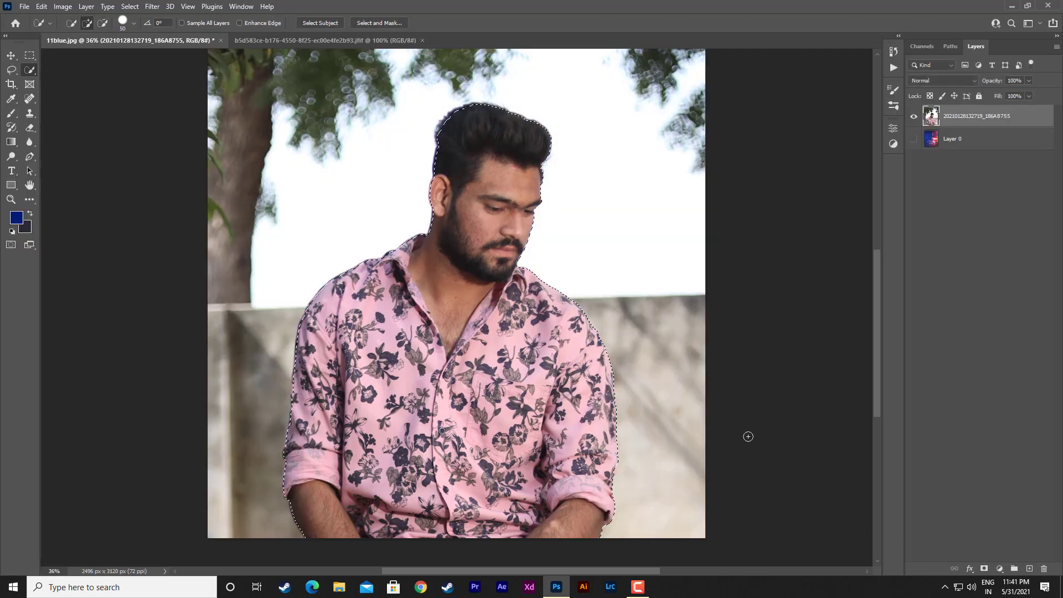
# Step: Mask out the background behind the man
pyautogui.press('F10')
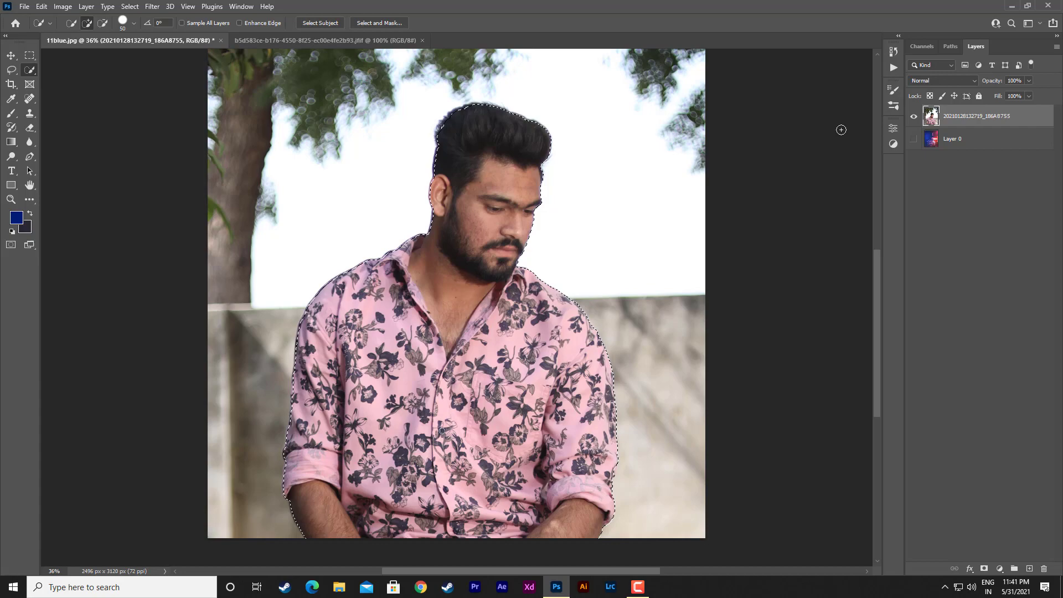
pyautogui.hotkey('ctrl', '0')
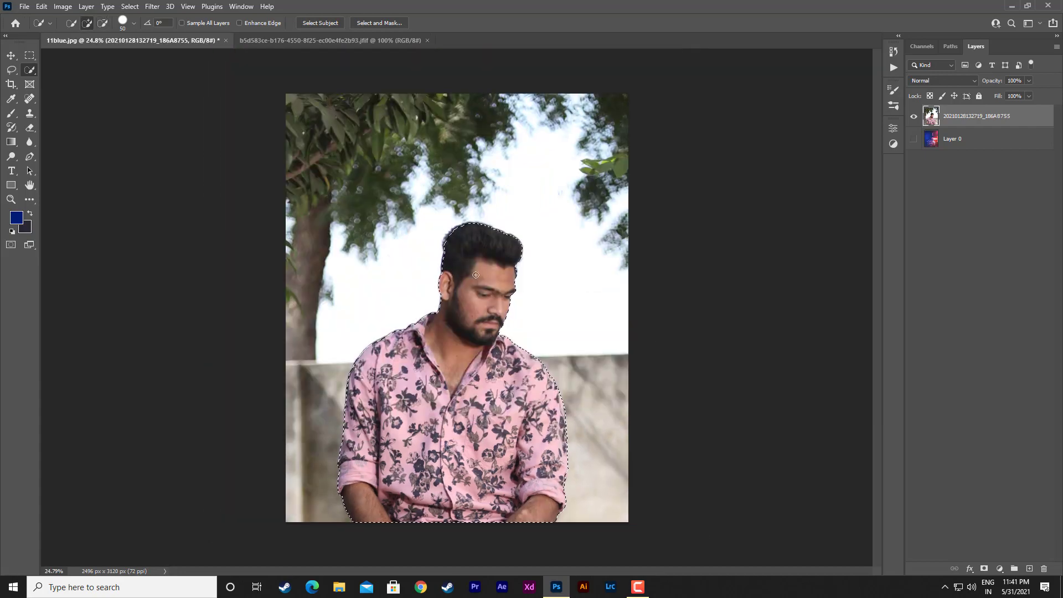
pyautogui.click(982, 569)
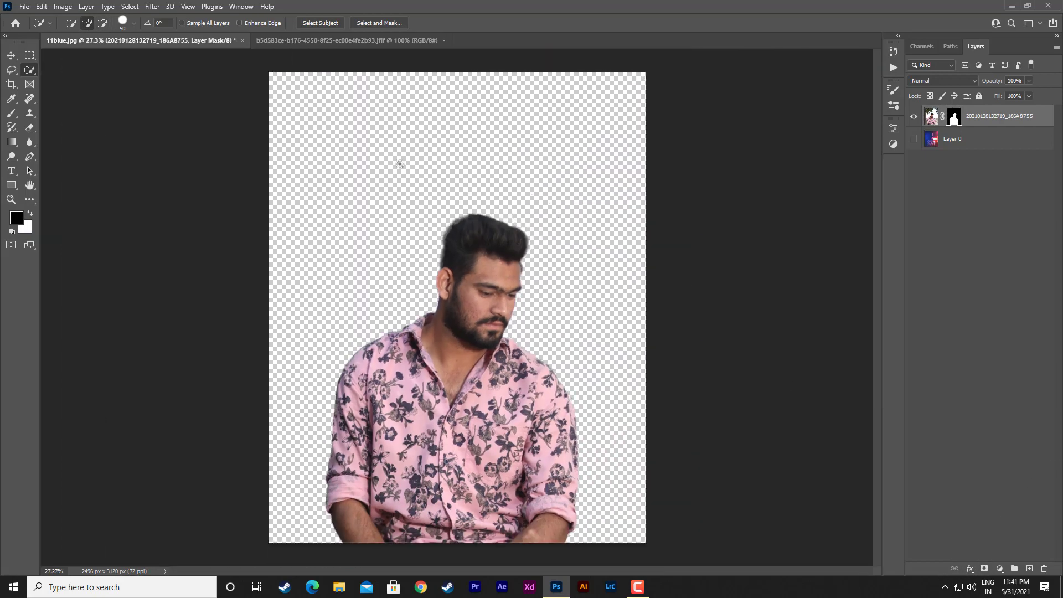
# Step: Bring the pink-lit bar photo in, scale it to fill, and place it below the man
pyautogui.click(343, 40)
pyautogui.click(15, 59)
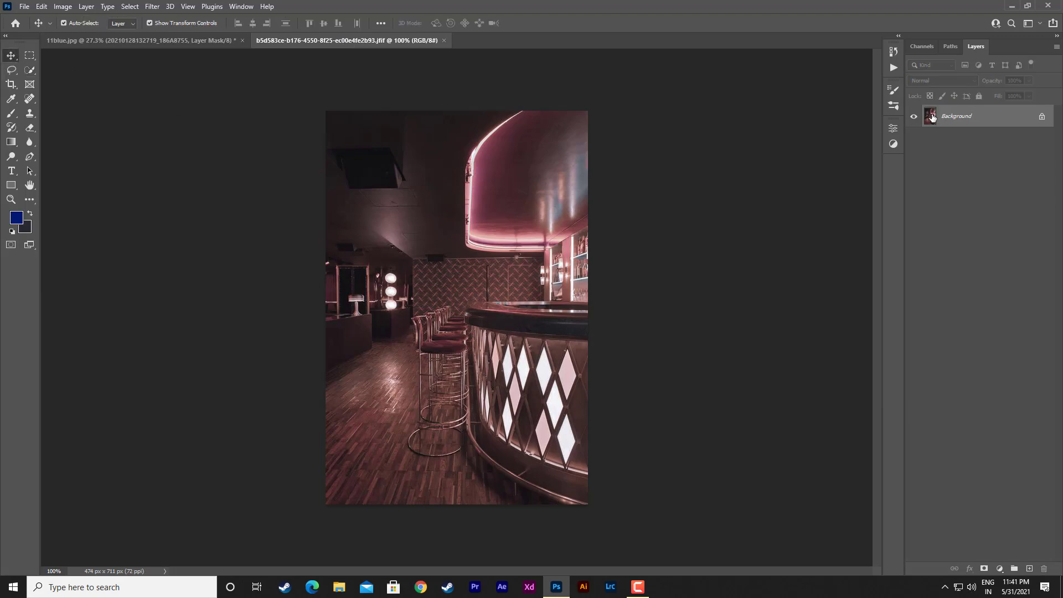
pyautogui.click(1042, 117)
pyautogui.moveTo(404, 244)
pyautogui.mouseDown()
pyautogui.moveTo(431, 264)
pyautogui.moveTo(587, 317)
pyautogui.moveTo(600, 310)
pyautogui.mouseUp()
pyautogui.hotkey('ctrl', '-')
pyautogui.hotkey('ctrl', 't')
pyautogui.moveTo(486, 190); pyautogui.dragTo(497, 282)
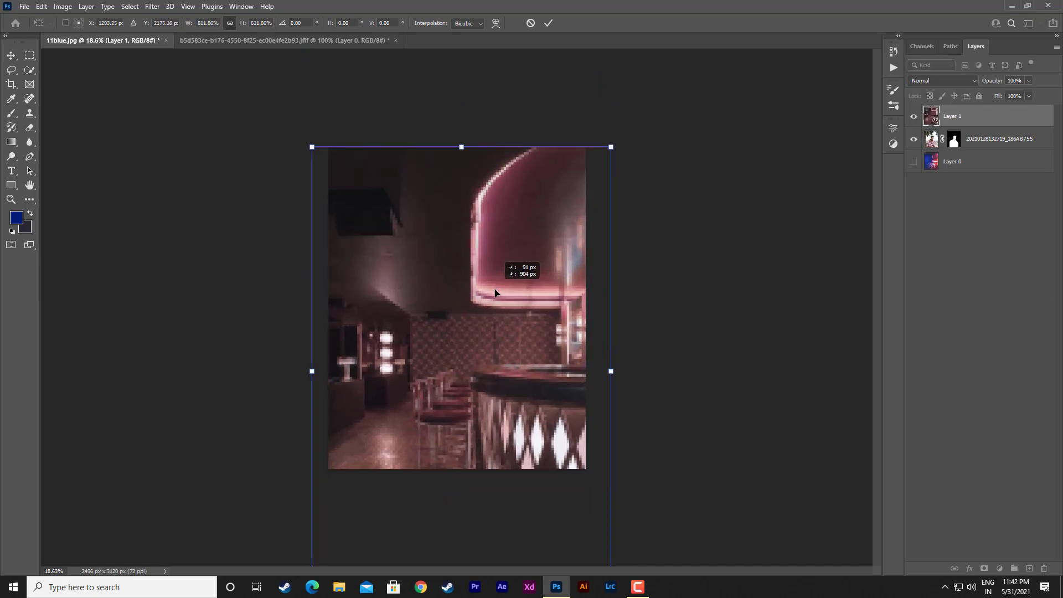
pyautogui.click(549, 23)
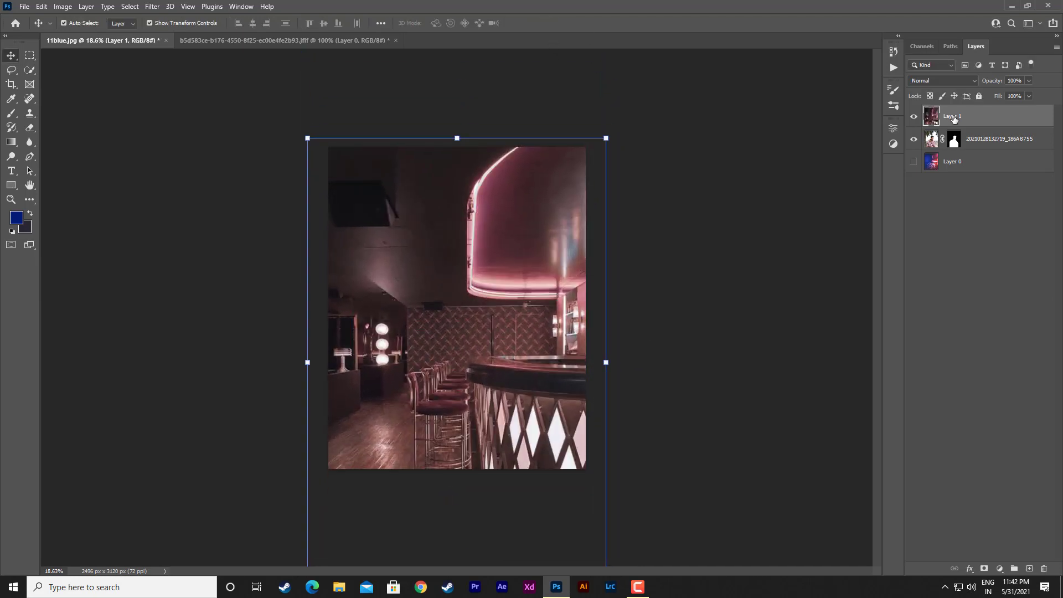
pyautogui.moveTo(969, 119); pyautogui.dragTo(968, 145)
pyautogui.click(973, 120)
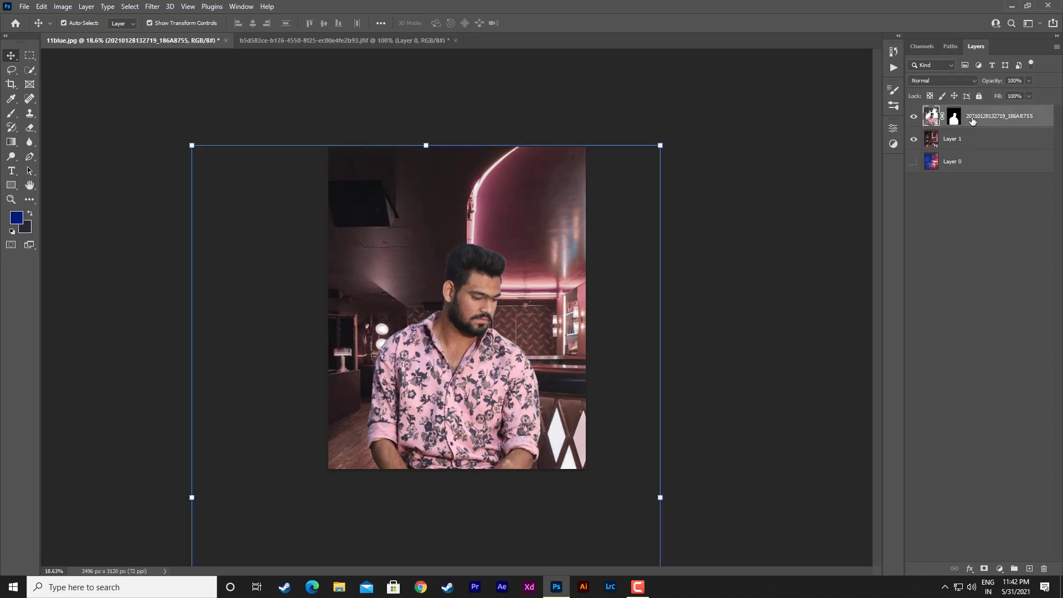
# Step: Try a Brightness/Contrast boost on the backdrop, then undo it
pyautogui.click(63, 6)
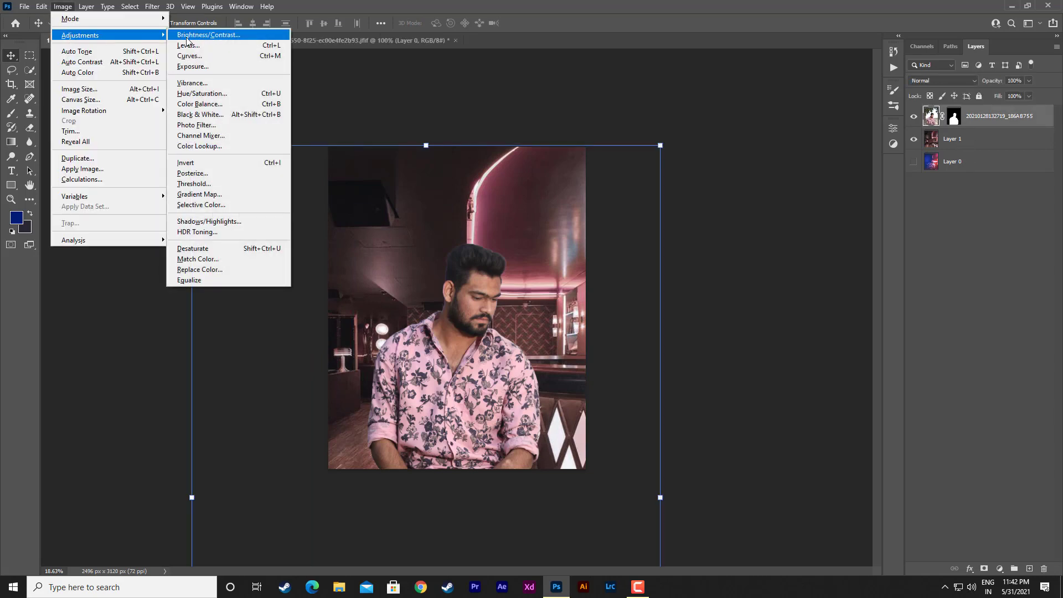
pyautogui.click(216, 34)
pyautogui.moveTo(781, 157); pyautogui.dragTo(798, 158)
pyautogui.click(869, 144)
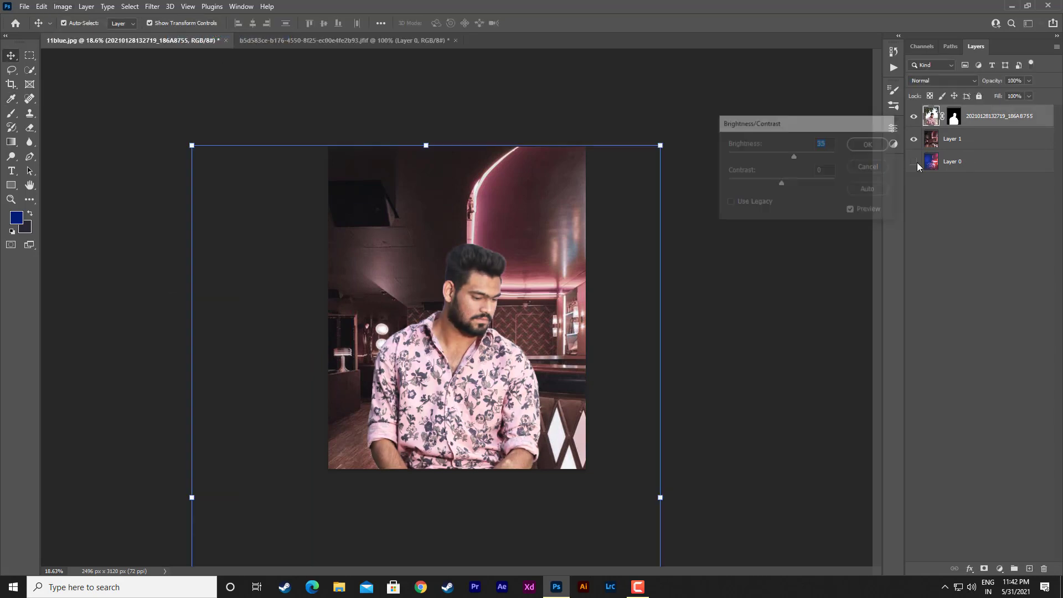
pyautogui.hotkey('ctrl', 'z')
# Step: Brighten the bar backdrop by raising Exposure and Offset
pyautogui.click(61, 6)
pyautogui.moveTo(80, 35)
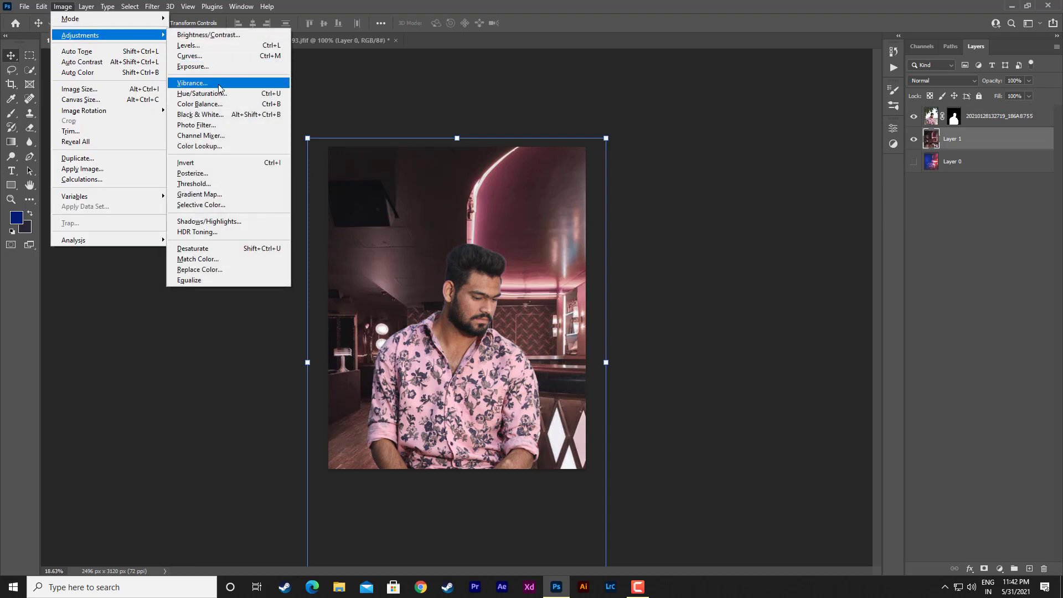
pyautogui.click(203, 67)
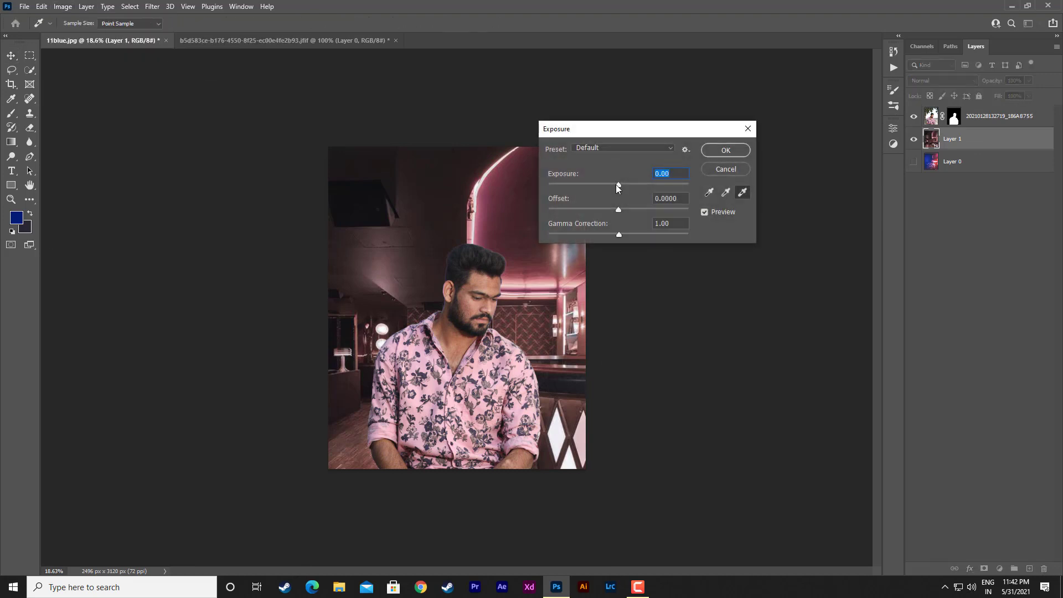
pyautogui.moveTo(617, 185)
pyautogui.mouseDown()
pyautogui.moveTo(633, 185)
pyautogui.moveTo(624, 210)
pyautogui.mouseUp()
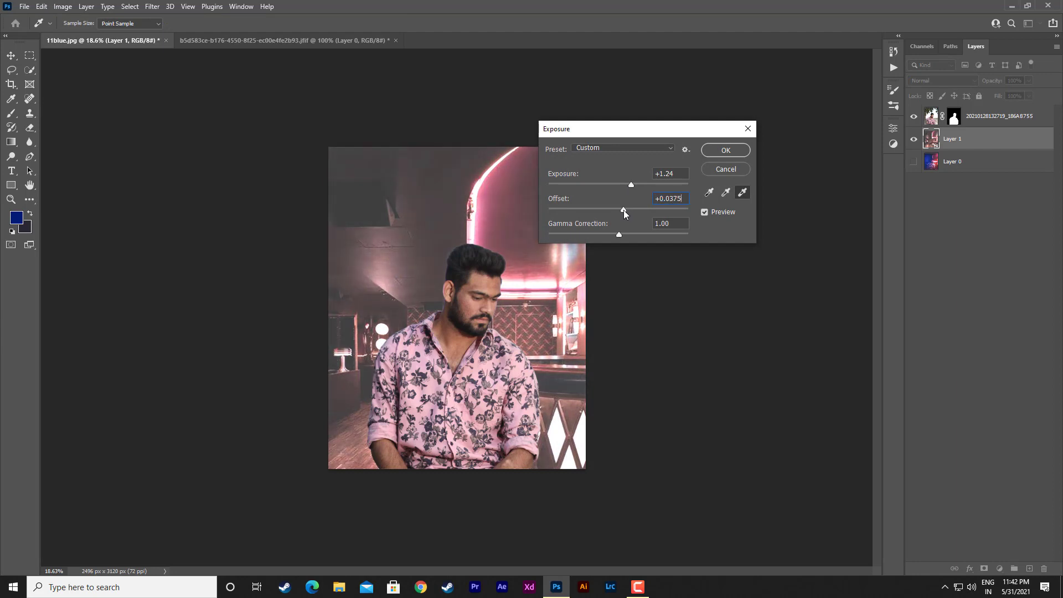
pyautogui.click(726, 150)
pyautogui.press('v')
pyautogui.click(983, 117)
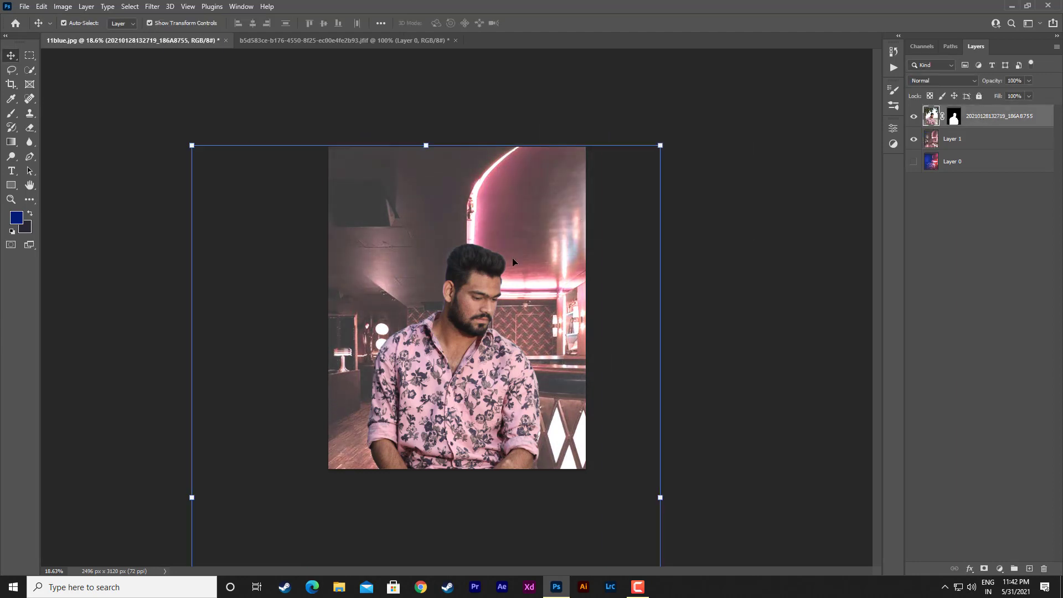
pyautogui.click(1000, 569)
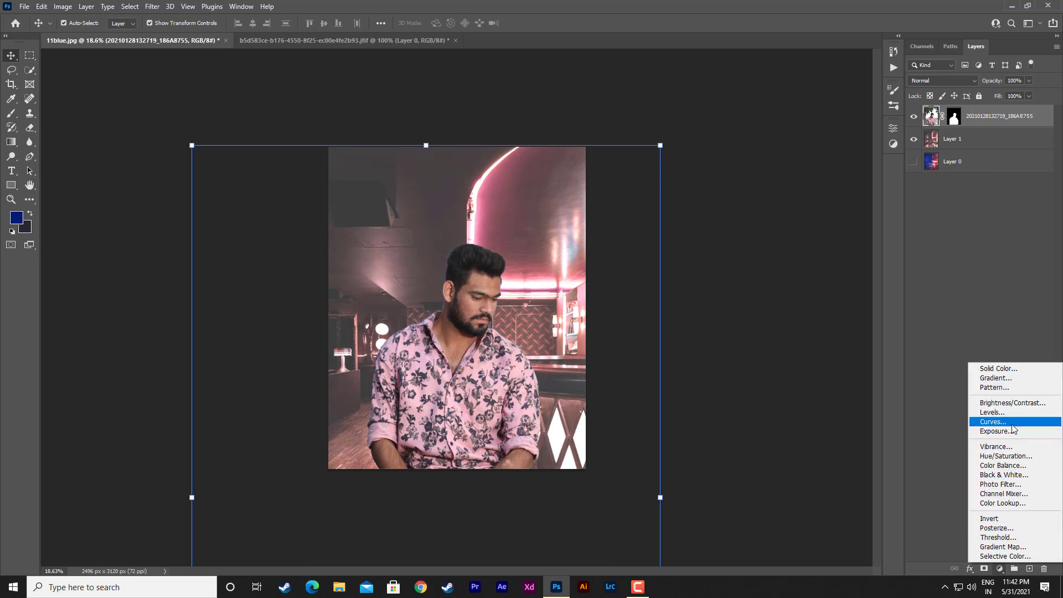
# Step: Add a clipped Brightness/Contrast layer with lowered Brightness and an inverted mask
pyautogui.click(1009, 403)
pyautogui.click(798, 314)
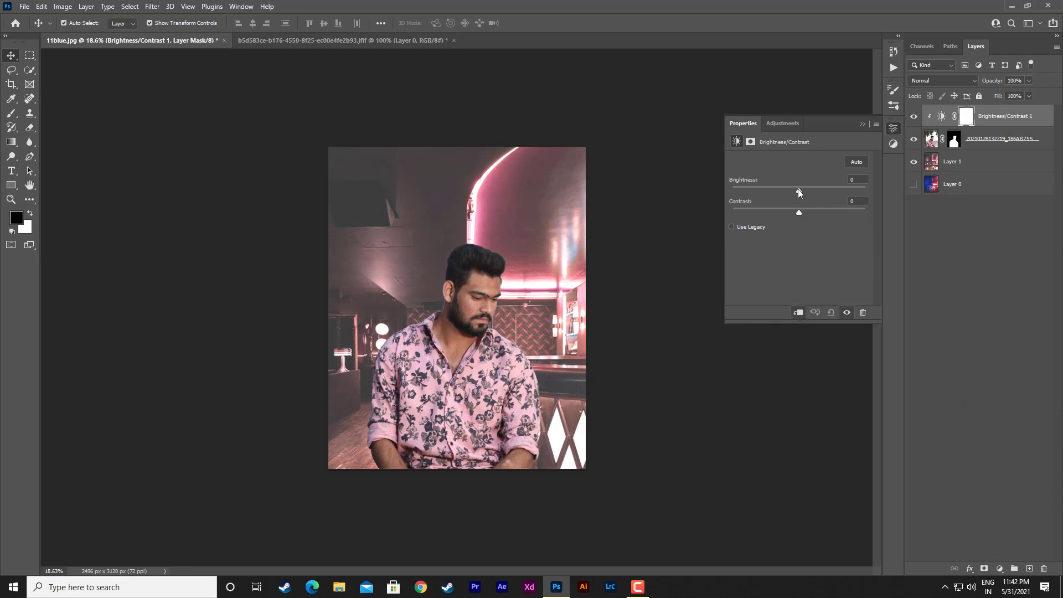
pyautogui.moveTo(799, 189)
pyautogui.mouseDown()
pyautogui.moveTo(766, 192)
pyautogui.moveTo(774, 191)
pyautogui.mouseUp()
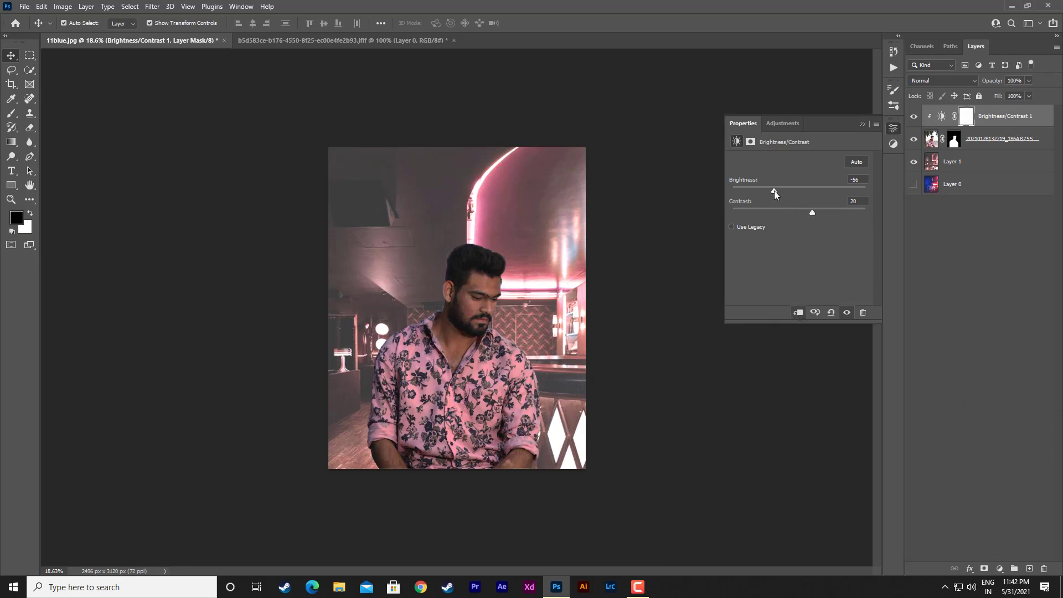
pyautogui.click(862, 124)
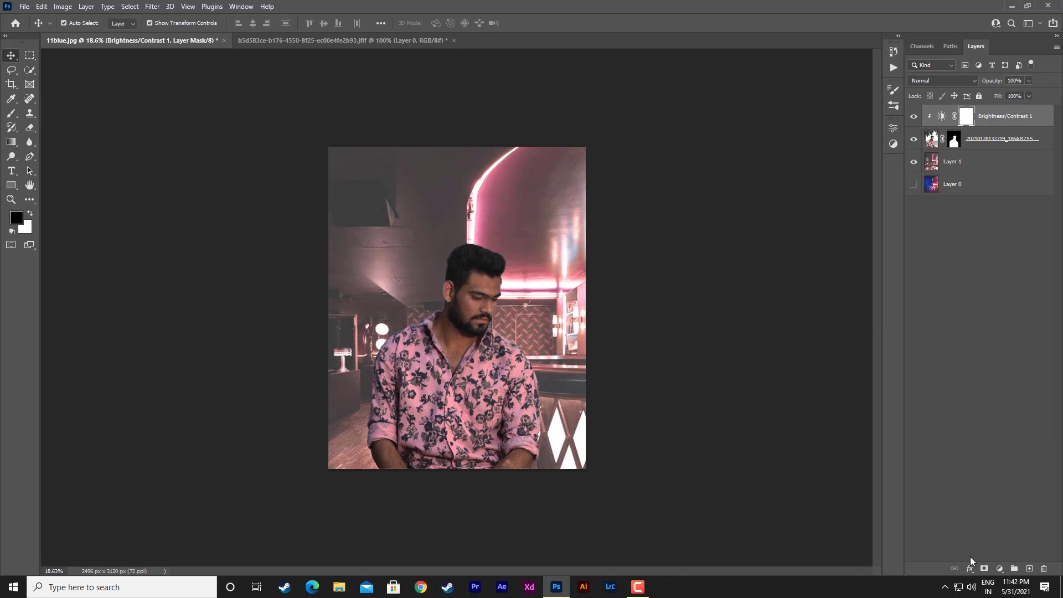
pyautogui.hotkey('ctrl', 'i')
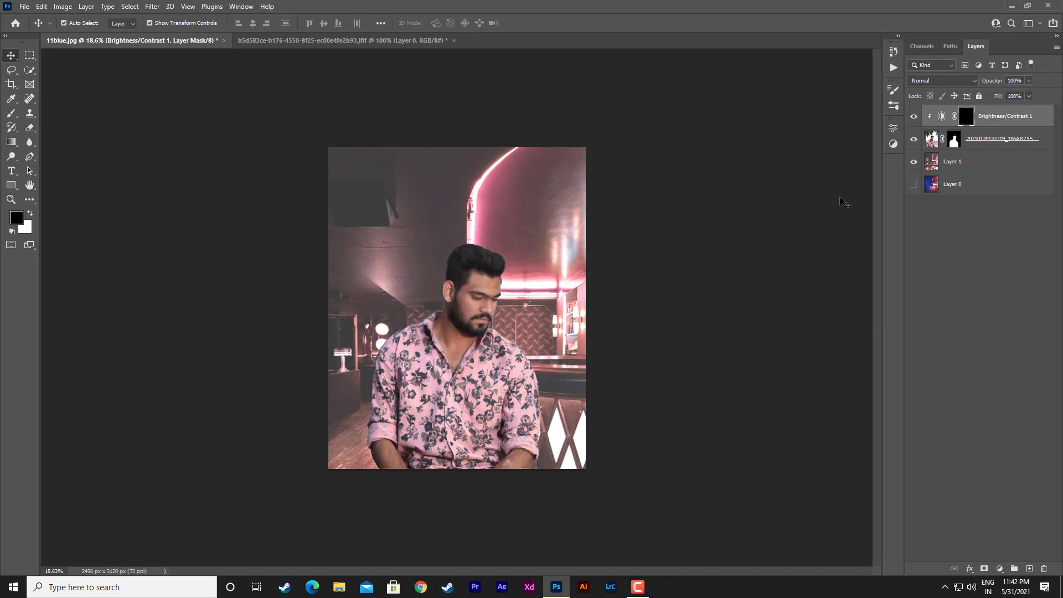
# Step: Paint white with a large soft brush to reveal the darkening on the man's left side
pyautogui.click(11, 113)
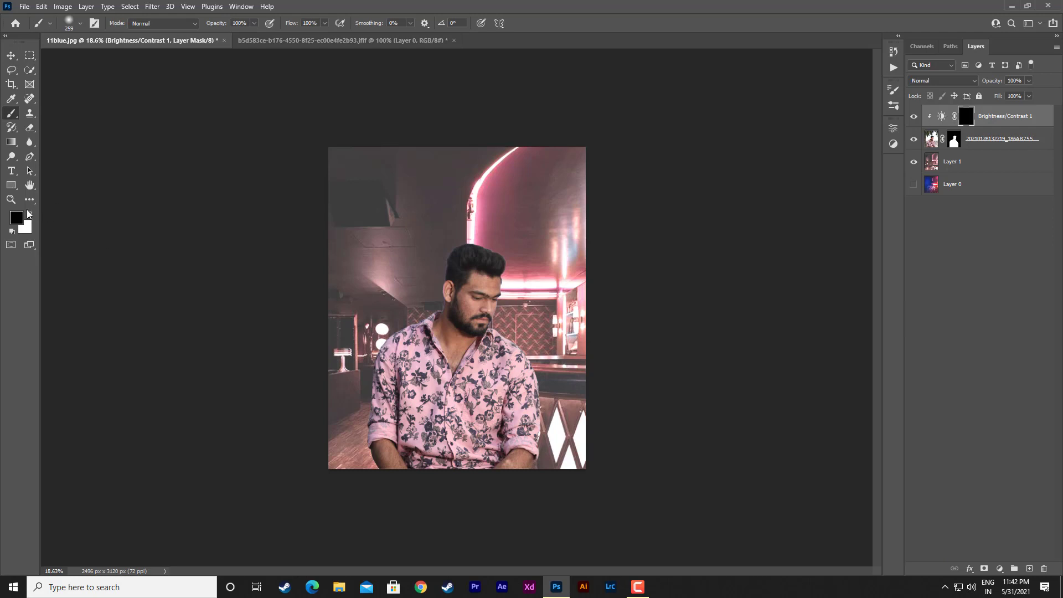
pyautogui.click(29, 213)
pyautogui.scroll(2, 413, 243)
pyautogui.rightClick(443, 285)
pyautogui.moveTo(501, 315); pyautogui.dragTo(565, 315)
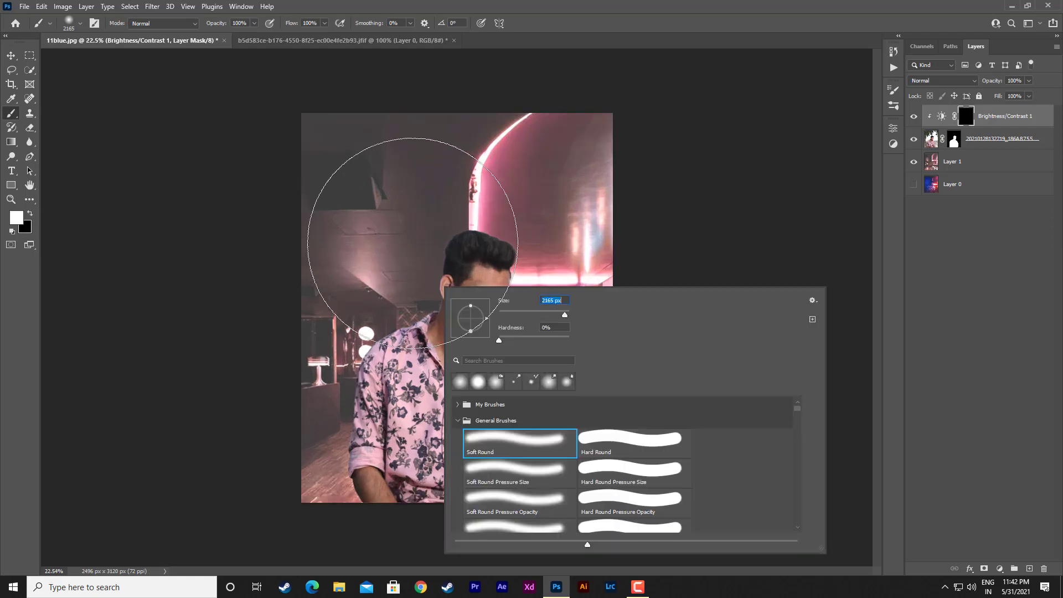
pyautogui.press('Return')
pyautogui.moveTo(360, 218)
pyautogui.mouseDown()
pyautogui.moveTo(336, 369)
pyautogui.moveTo(299, 296)
pyautogui.mouseUp()
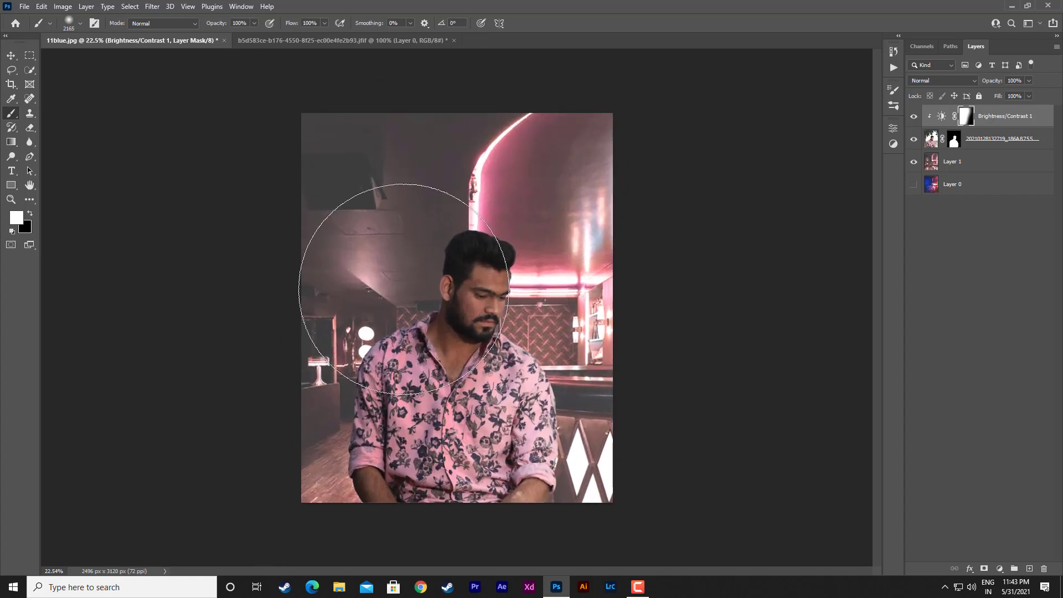
pyautogui.scroll(-1, 820, 143)
pyautogui.click(953, 162)
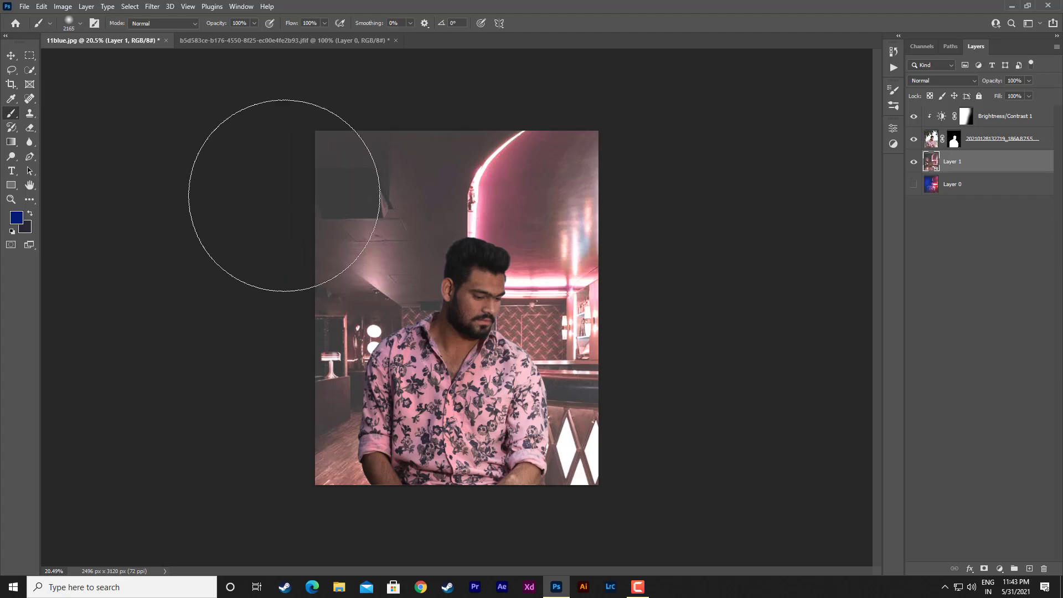
# Step: Choose dark blue as foreground colour and test-paint it on Layer 1, then undo
pyautogui.scroll(-2, 284, 196)
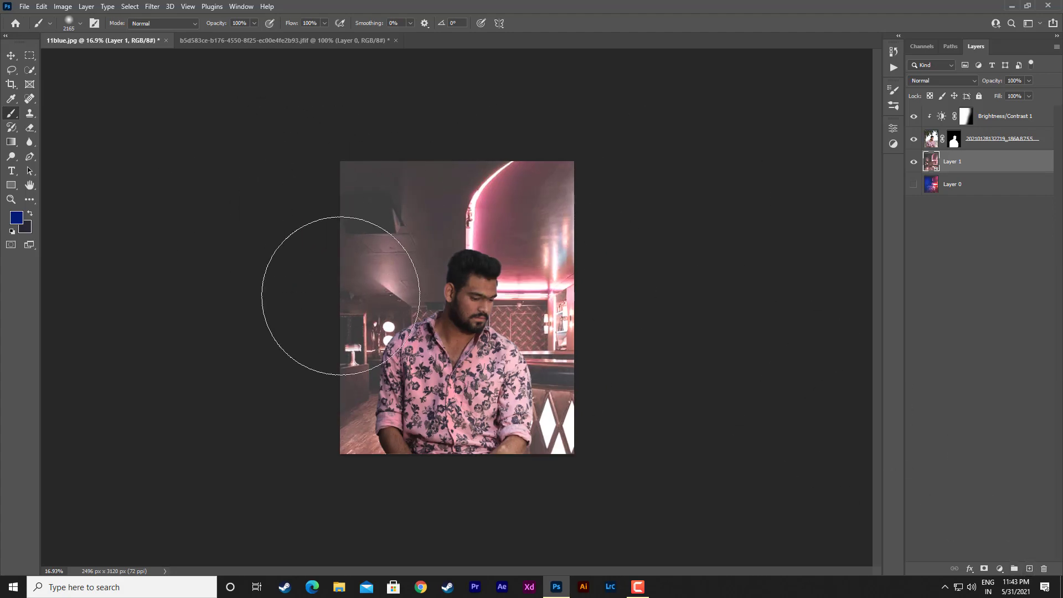
pyautogui.click(16, 217)
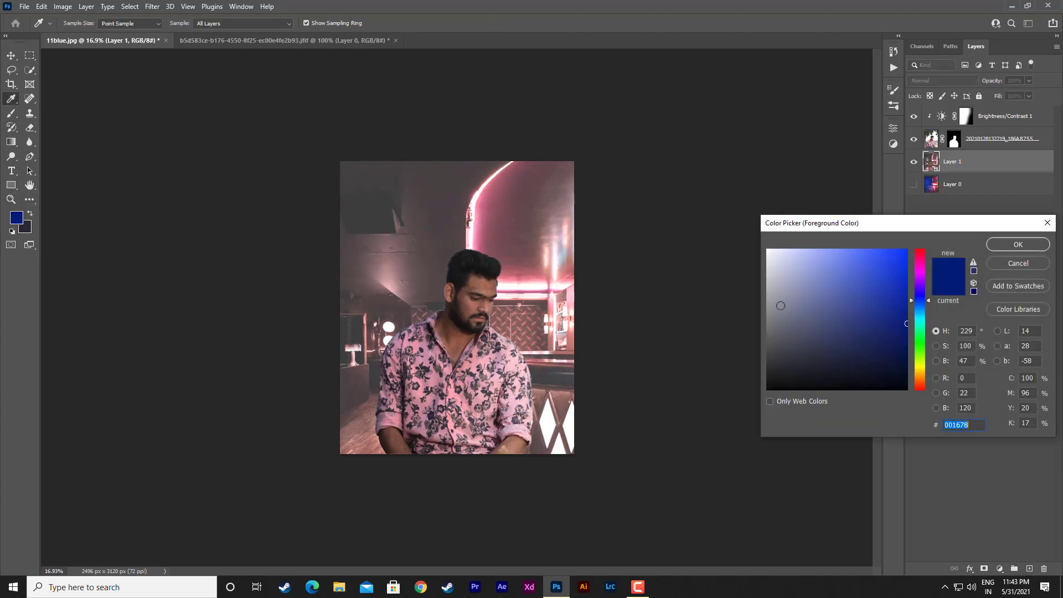
pyautogui.click(1035, 265)
pyautogui.press('b')
pyautogui.moveTo(358, 238); pyautogui.dragTo(374, 248)
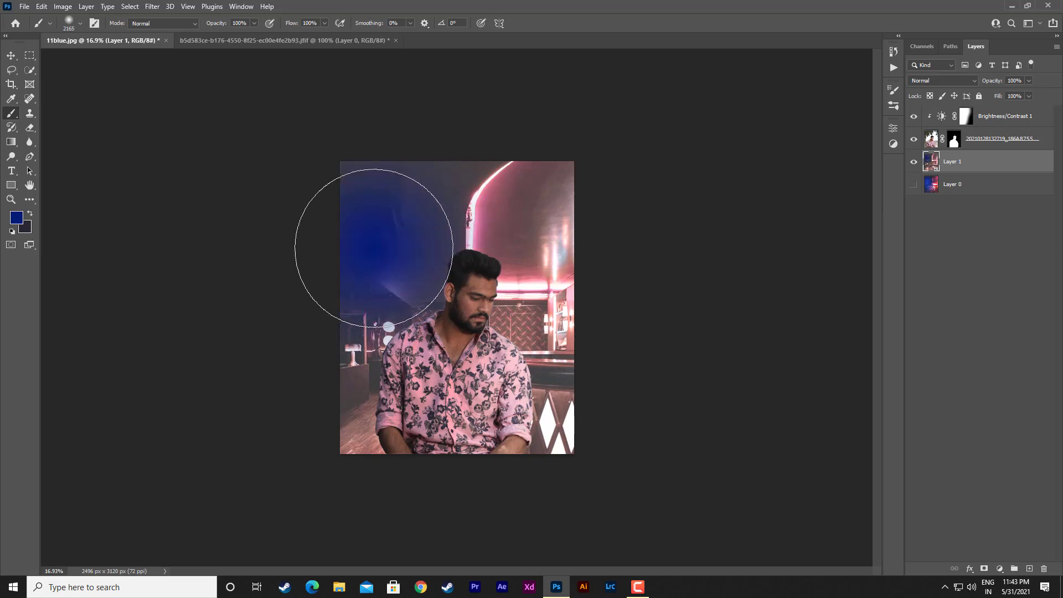
pyautogui.click(941, 81)
pyautogui.click(942, 175)
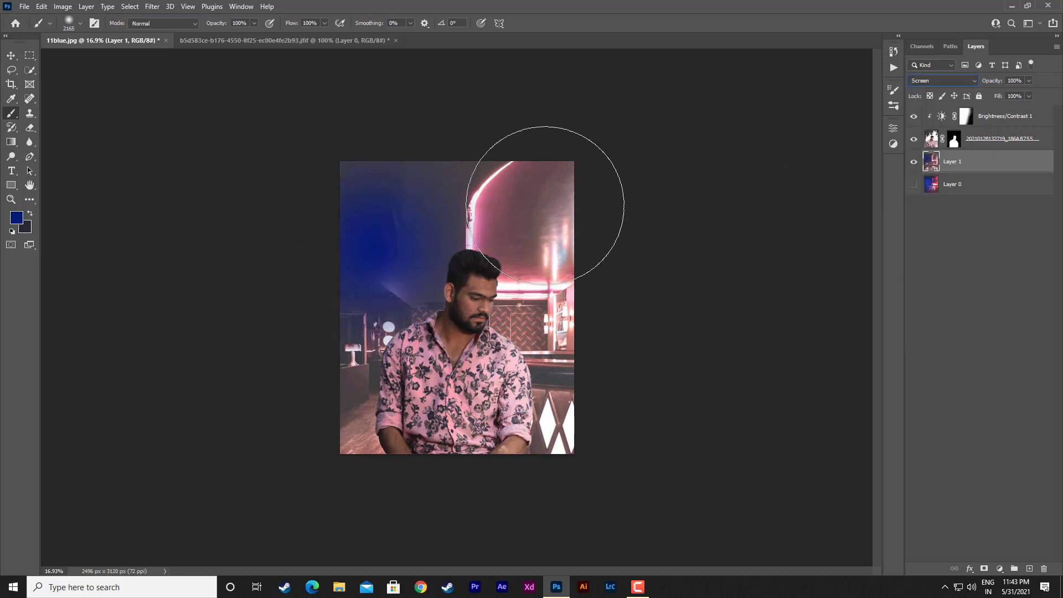
pyautogui.click(11, 56)
pyautogui.hotkey('ctrl', 'z')
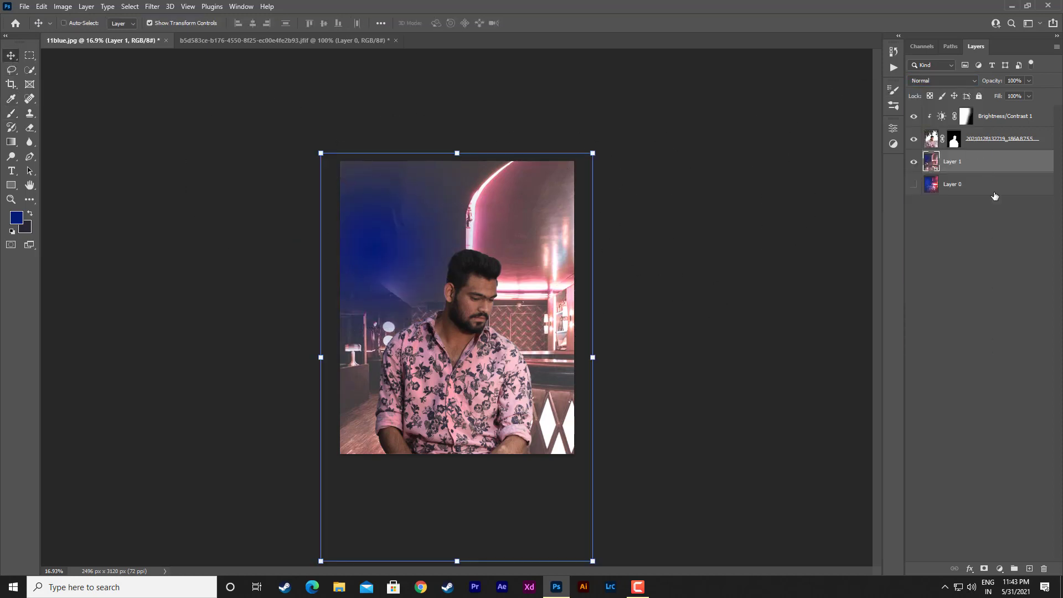
pyautogui.hotkey('ctrl', 'z')
# Step: Paint a soft dark-blue glow over the upper-left on a new Layer 2
pyautogui.click(1026, 569)
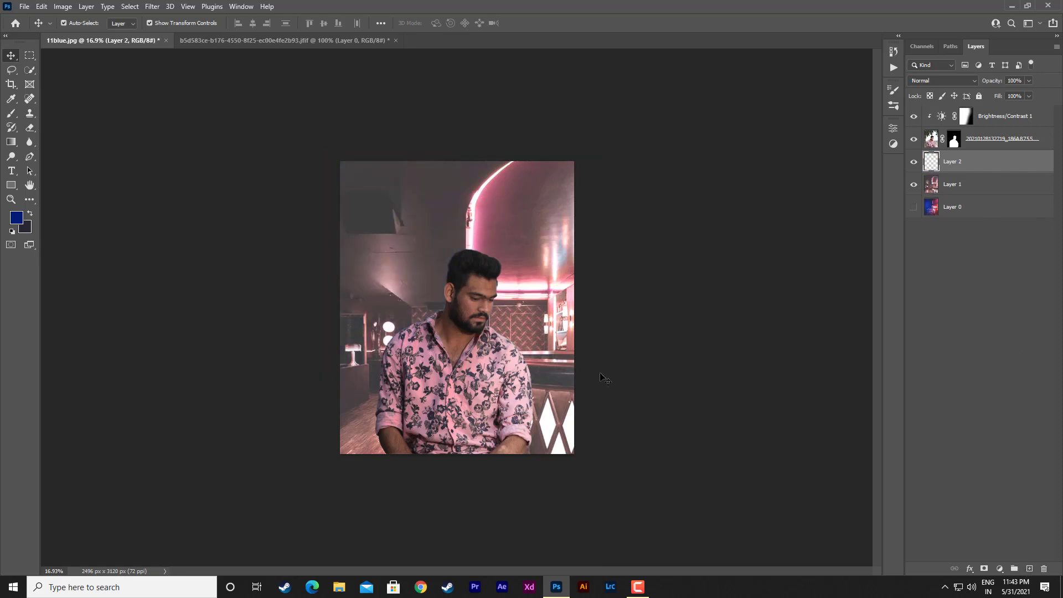
pyautogui.click(11, 113)
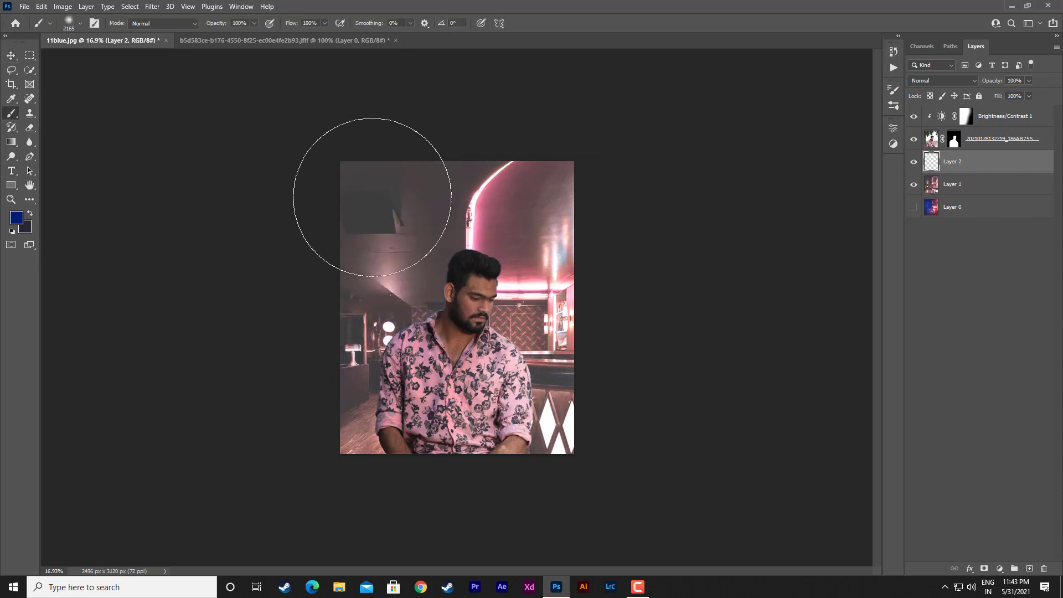
pyautogui.click(383, 205)
pyautogui.click(942, 80)
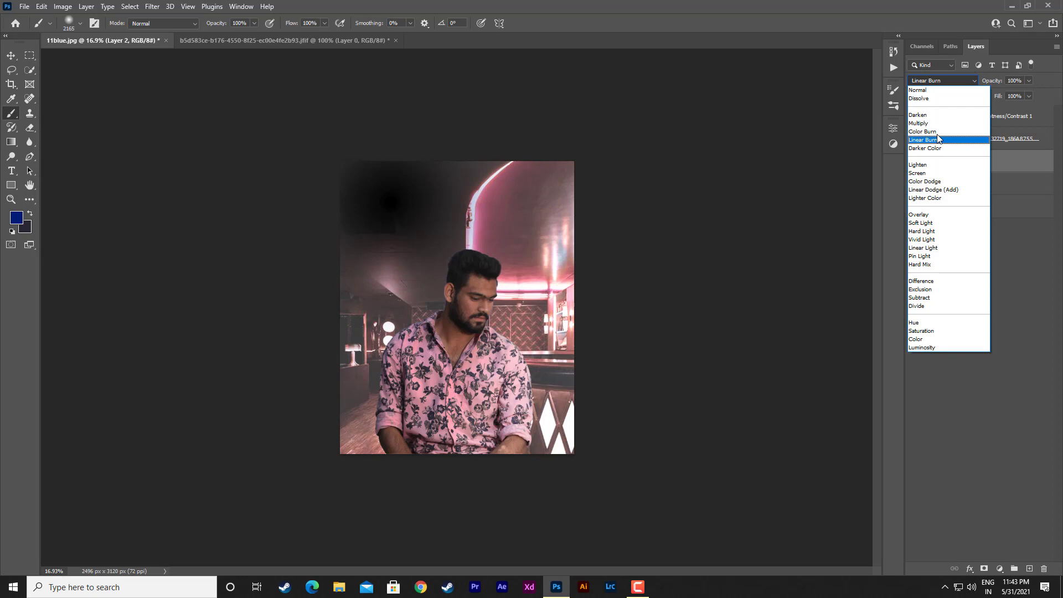
# Step: Set the blue glow to Screen blend mode and enlarge it
pyautogui.click(936, 169)
pyautogui.click(11, 55)
pyautogui.moveTo(546, 262)
pyautogui.mouseDown()
pyautogui.moveTo(513, 262)
pyautogui.moveTo(571, 263)
pyautogui.mouseUp()
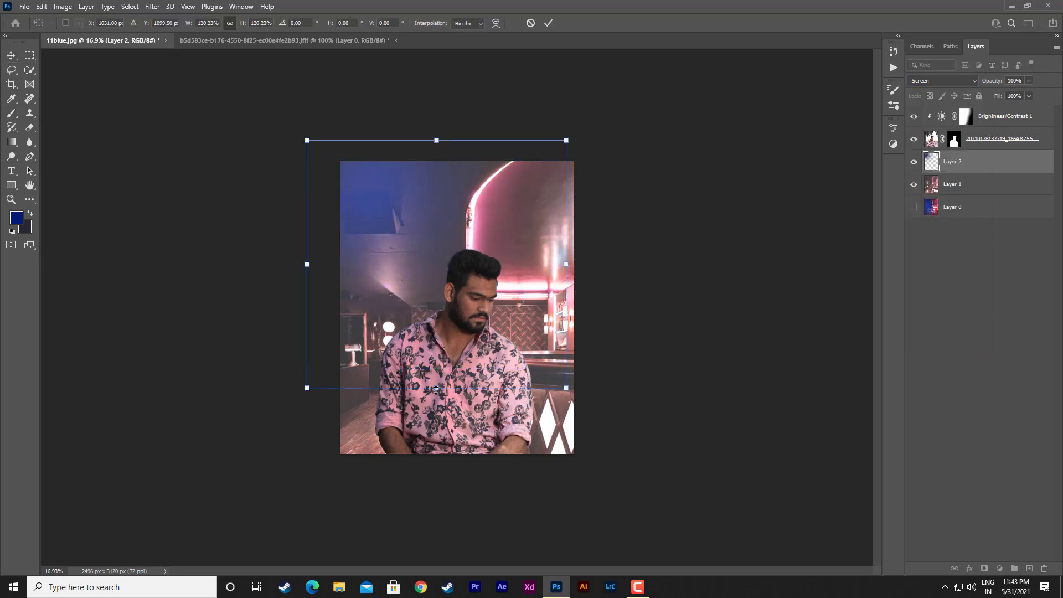
pyautogui.moveTo(435, 385); pyautogui.dragTo(431, 547)
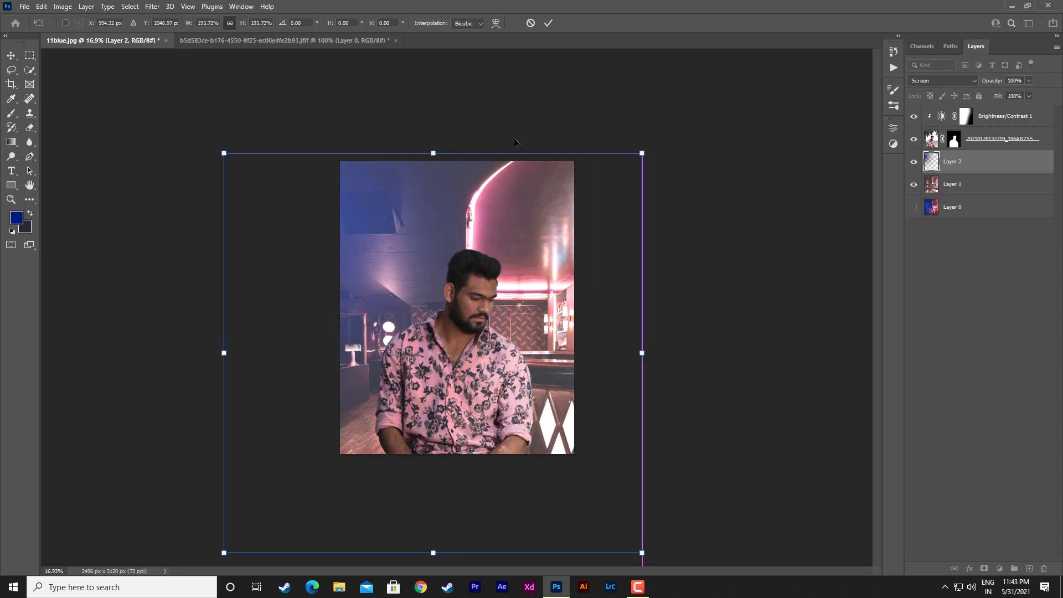
pyautogui.click(550, 23)
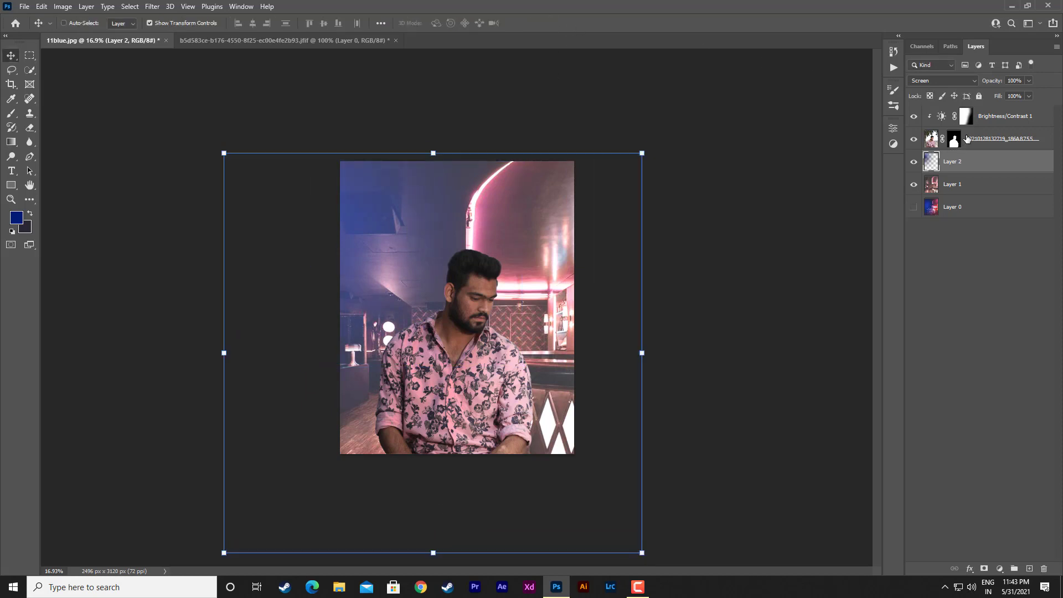
# Step: Duplicate the glow into a Soft Light copy and a Screen copy shifted right
pyautogui.hotkey('ctrl', 'j')
pyautogui.click(932, 79)
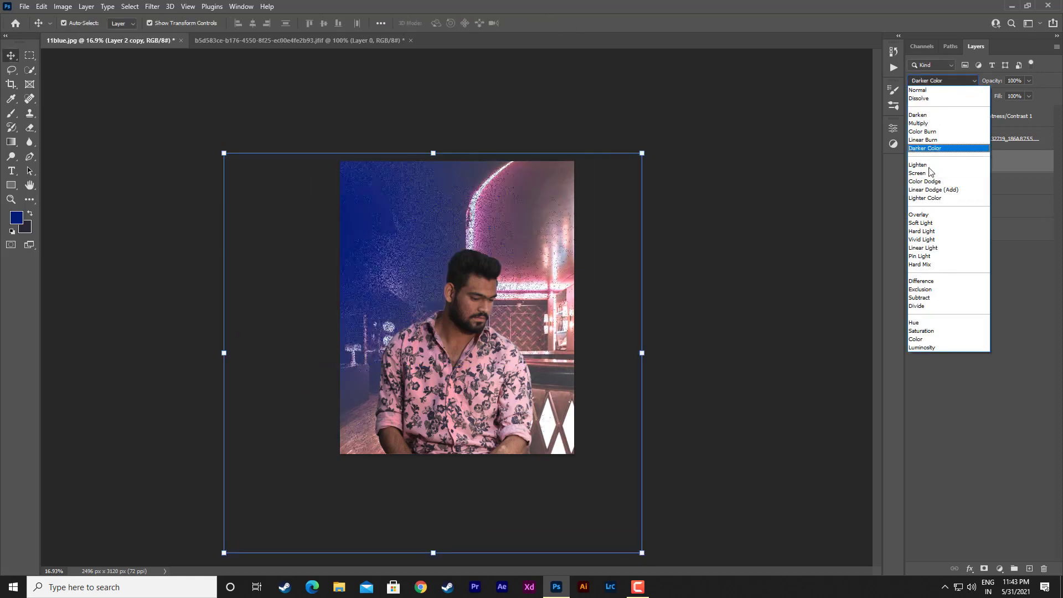
pyautogui.click(923, 224)
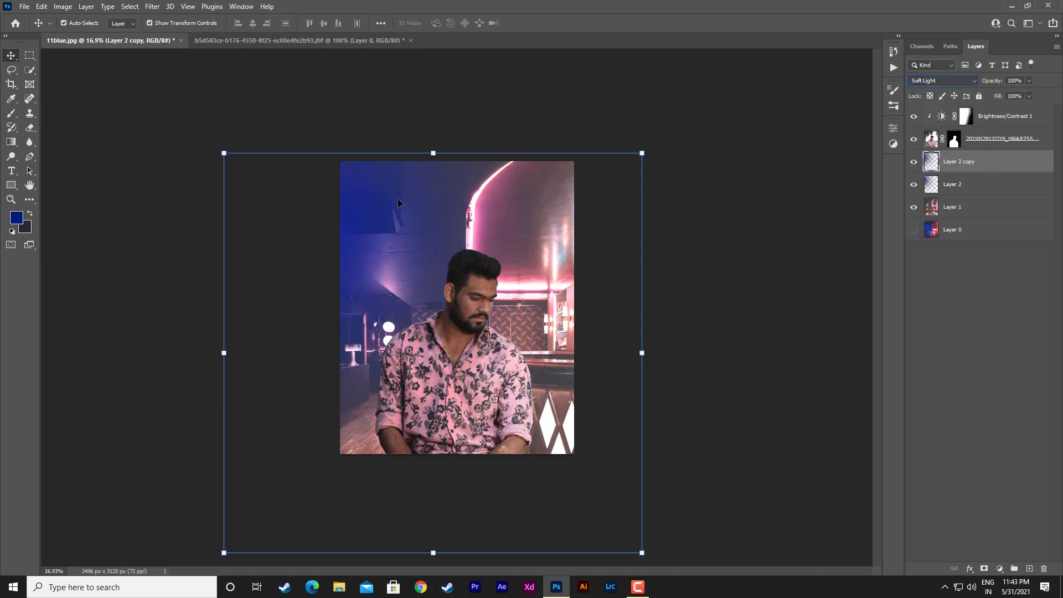
pyautogui.moveTo(375, 200); pyautogui.dragTo(608, 188)
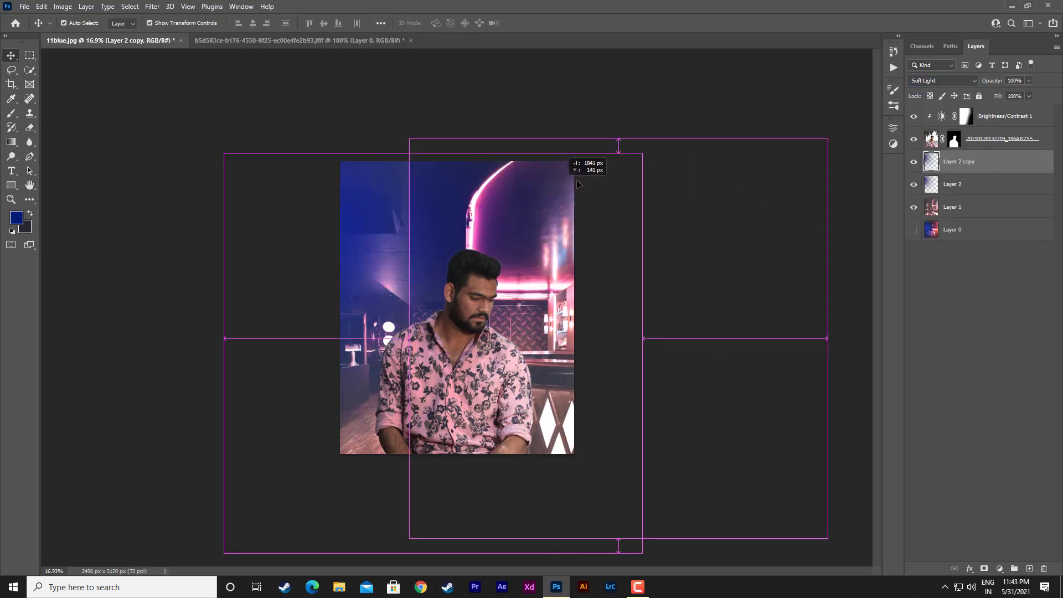
pyautogui.click(975, 81)
pyautogui.click(936, 176)
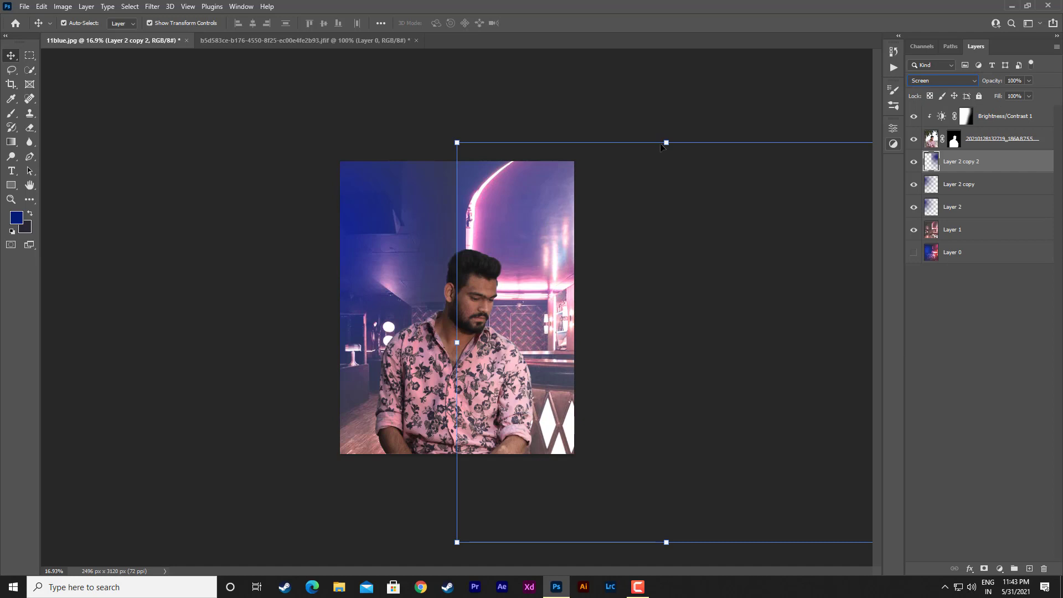
# Step: Flip the Screen glow copy horizontally and move it up and left
pyautogui.hotkey('ctrl', 't')
pyautogui.rightClick(534, 238)
pyautogui.click(562, 425)
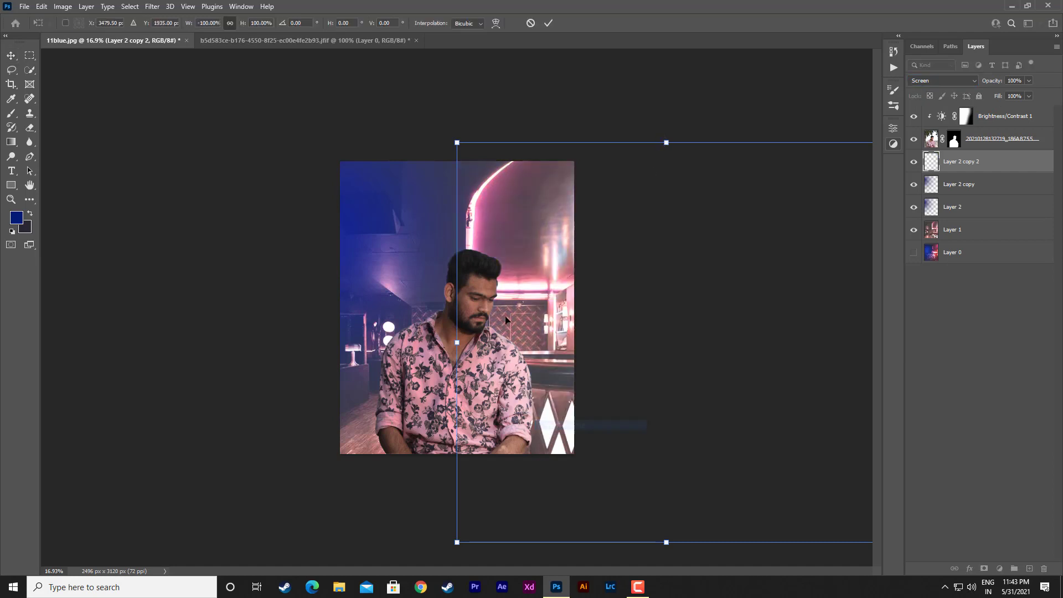
pyautogui.click(549, 24)
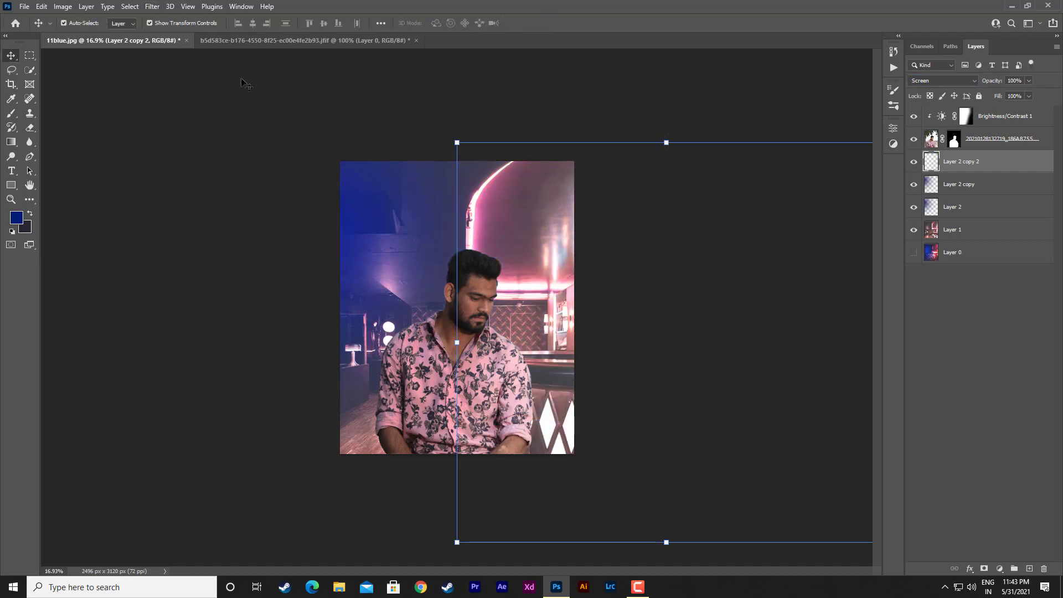
pyautogui.click(563, 241)
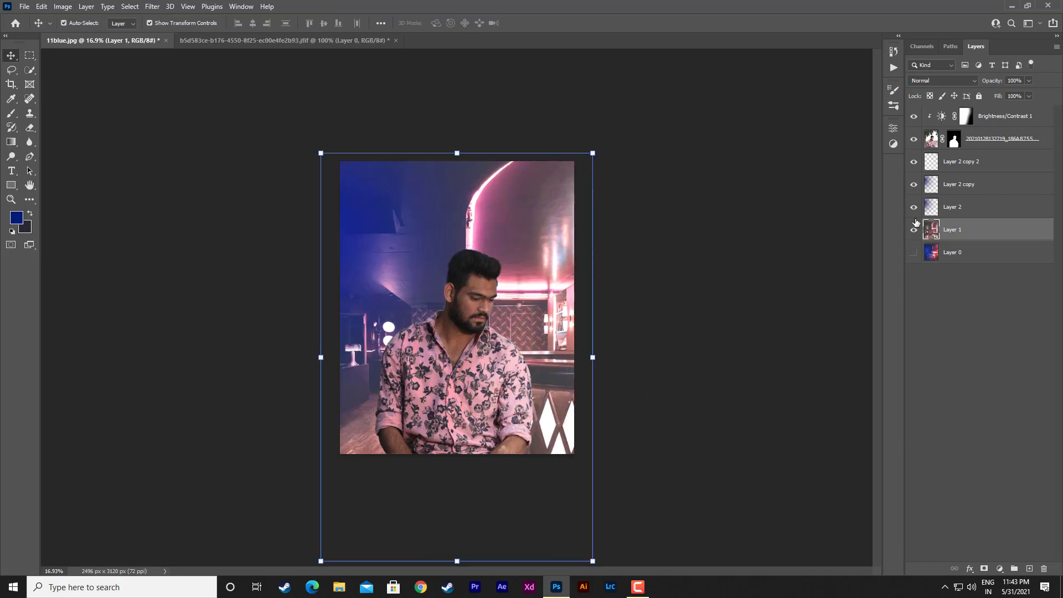
pyautogui.click(960, 208)
pyautogui.click(976, 185)
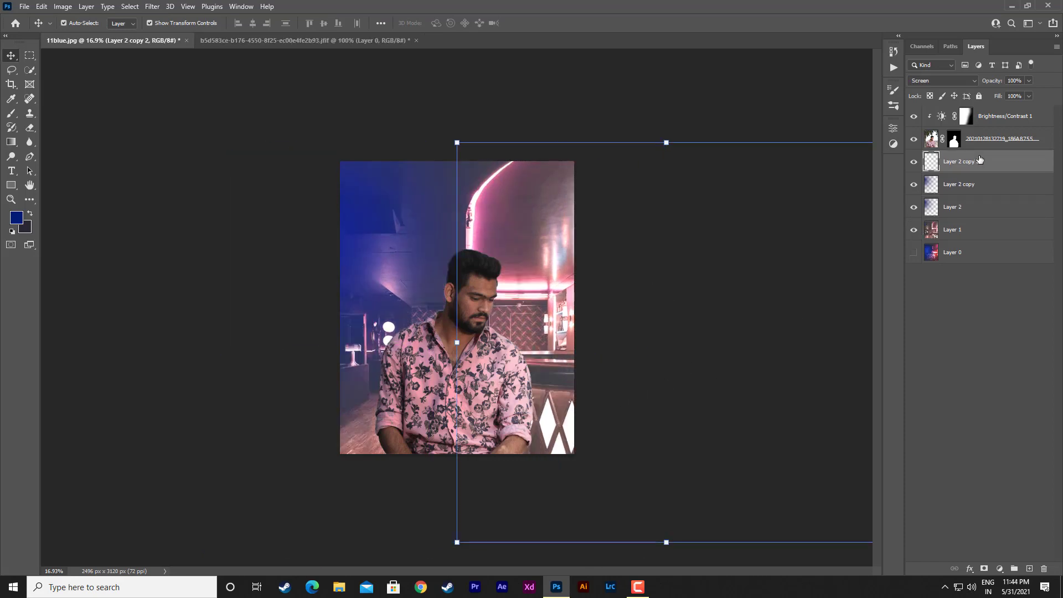
pyautogui.hotkey('shift', 'Left')
pyautogui.hotkey('shift', 'Left')
pyautogui.hotkey('shift', 'Left')
pyautogui.hotkey('shift', 'Left')
pyautogui.hotkey('shift', 'Left')
pyautogui.hotkey('shift', 'Left')
pyautogui.hotkey('shift', 'Left')
pyautogui.hotkey('shift', 'Left')
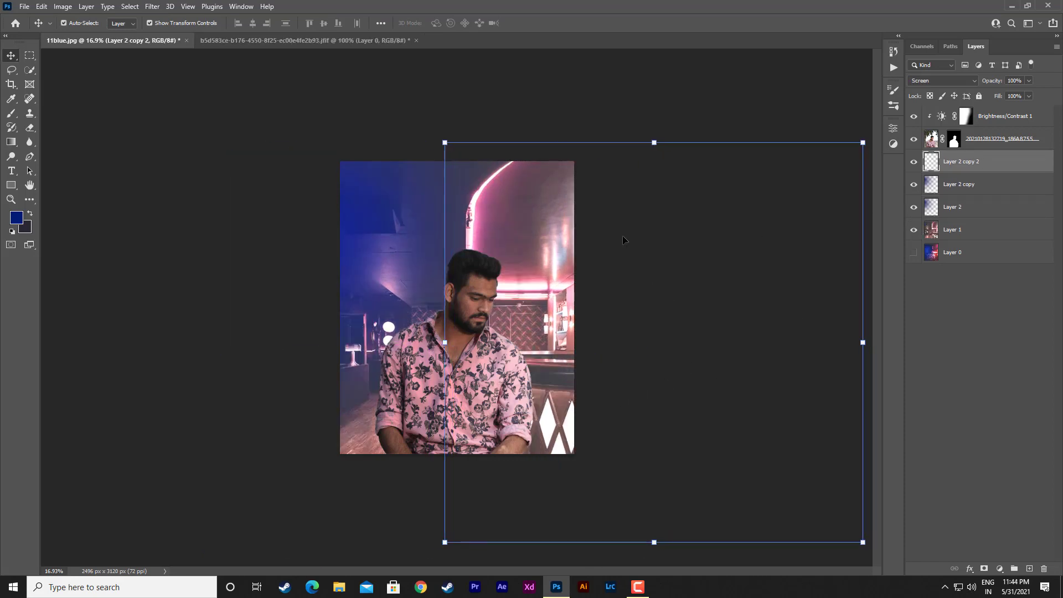
pyautogui.moveTo(556, 328)
pyautogui.mouseDown()
pyautogui.moveTo(412, 266)
pyautogui.moveTo(442, 286)
pyautogui.mouseUp()
pyautogui.click(548, 23)
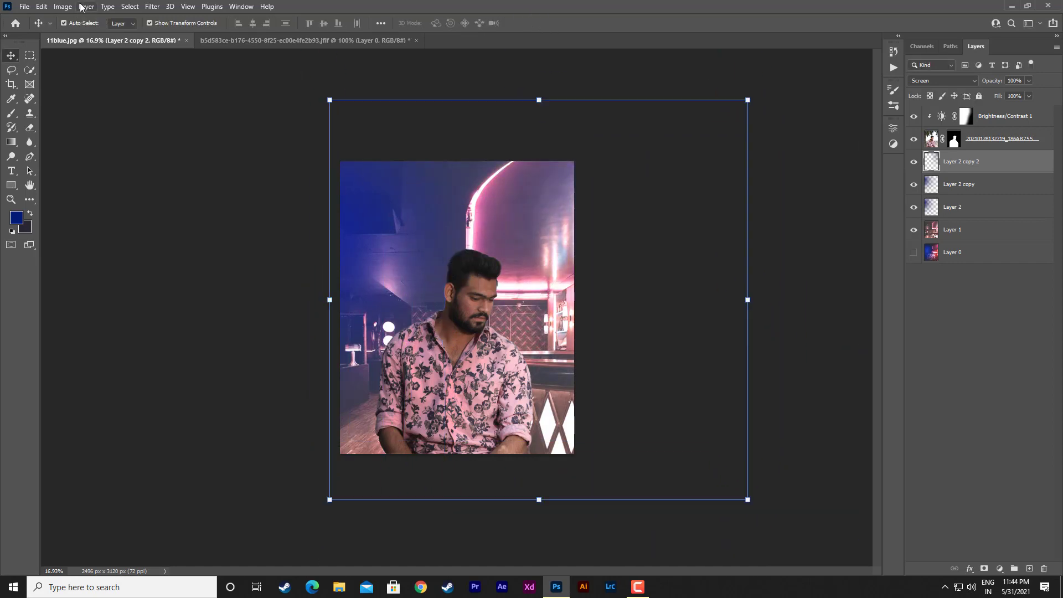
# Step: Shift the right glow copy's hue toward pink with Hue/Saturation
pyautogui.click(63, 6)
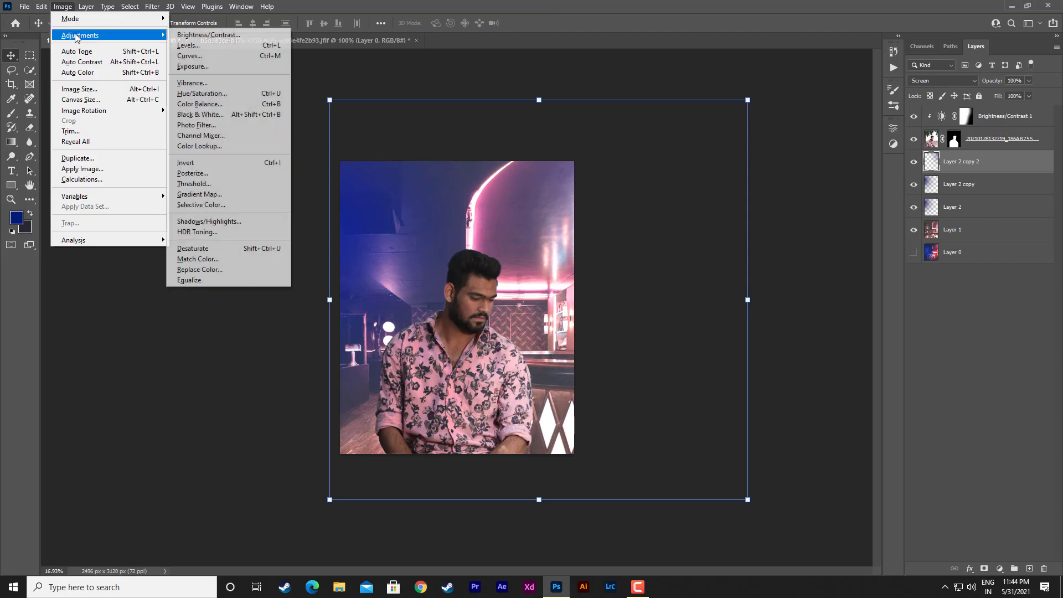
pyautogui.click(225, 95)
pyautogui.moveTo(862, 215); pyautogui.dragTo(897, 212)
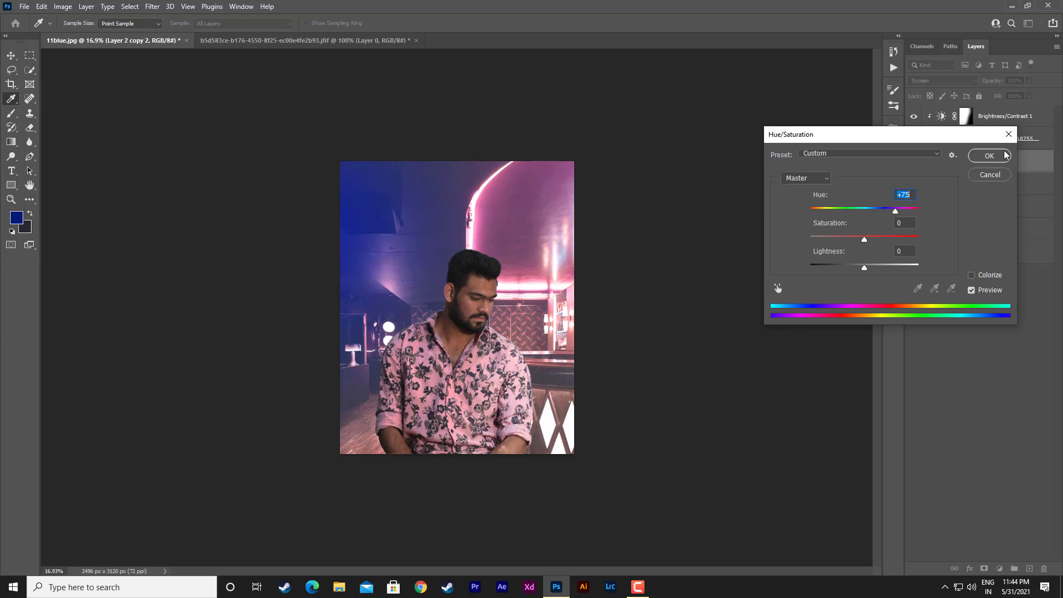
pyautogui.click(989, 155)
# Step: Select all layers from Layer 2 copy 2 down to Layer 1
pyautogui.click(806, 282)
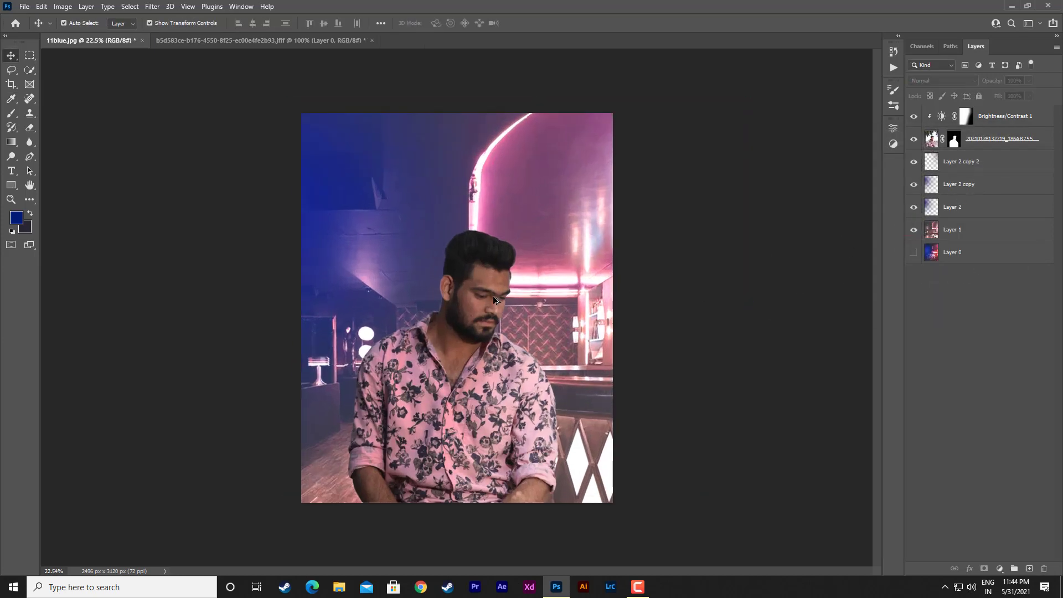
pyautogui.click(983, 166)
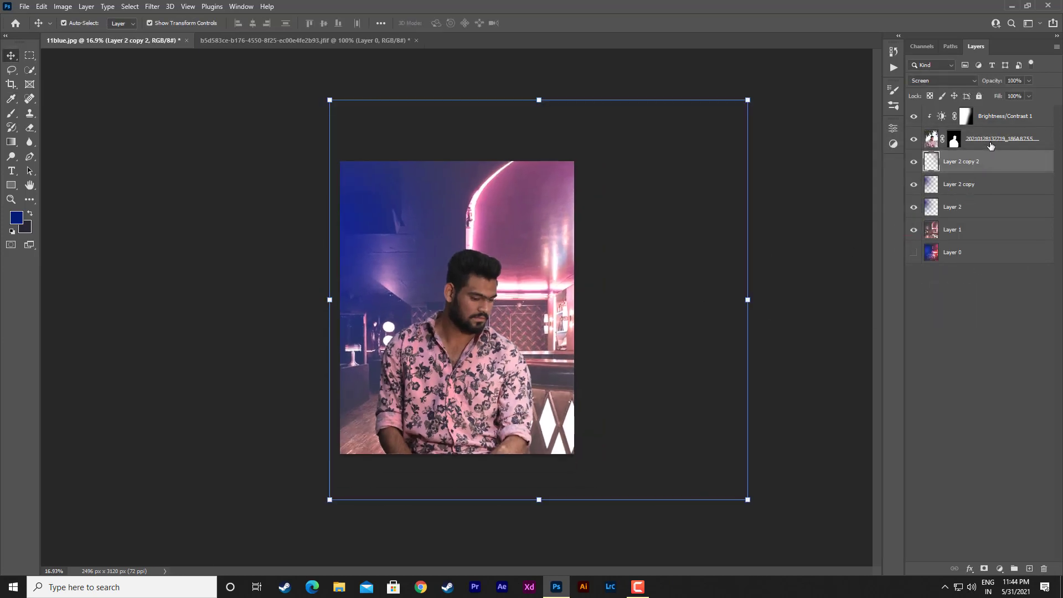
pyautogui.keyDown('shift'); pyautogui.click(964, 214); pyautogui.keyUp('shift')
pyautogui.keyDown('shift'); pyautogui.click(956, 233); pyautogui.keyUp('shift')
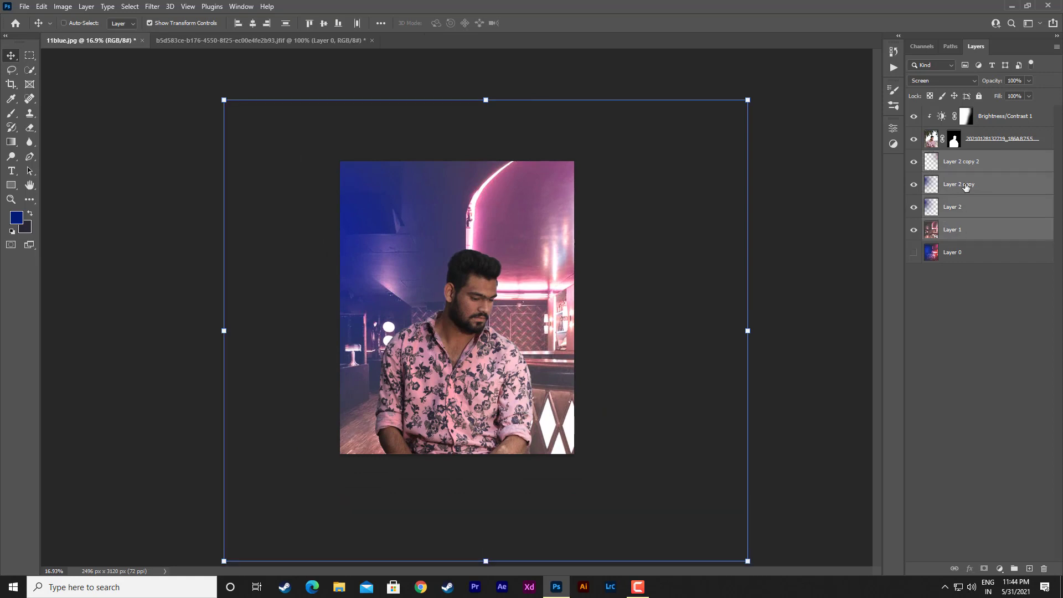
pyautogui.hotkey('ctrl', 'r')
pyautogui.hotkey('ctrl', 'r')
# Step: Merge the selected glow and backdrop layers into one
pyautogui.hotkey('ctrl', 'e')
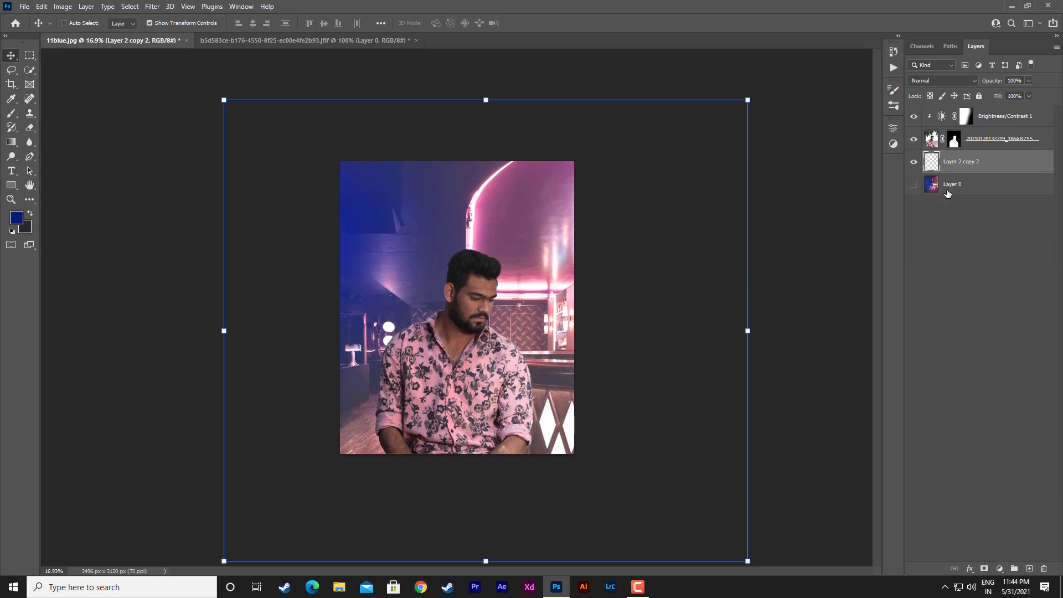
pyautogui.click(13, 85)
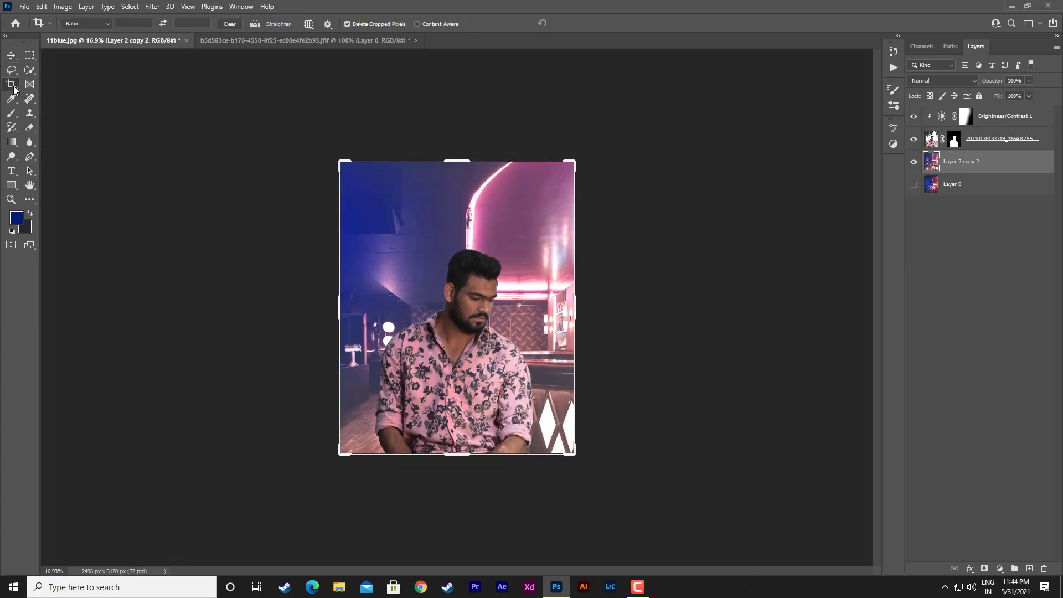
pyautogui.press('Return')
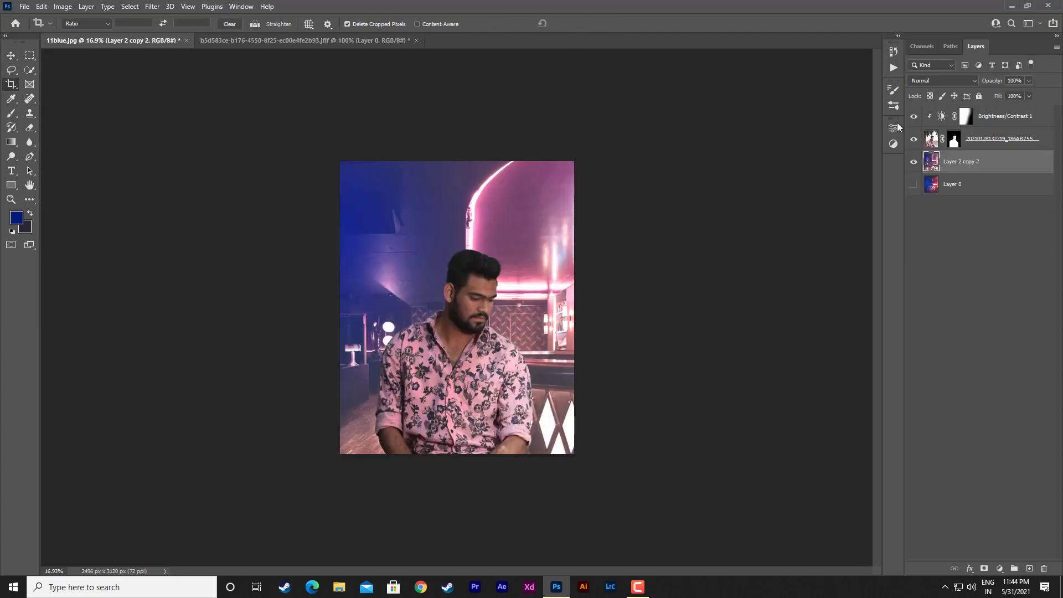
# Step: Apply a Gaussian Blur of about 30 pixels to the merged backdrop
pyautogui.click(152, 6)
pyautogui.moveTo(200, 148)
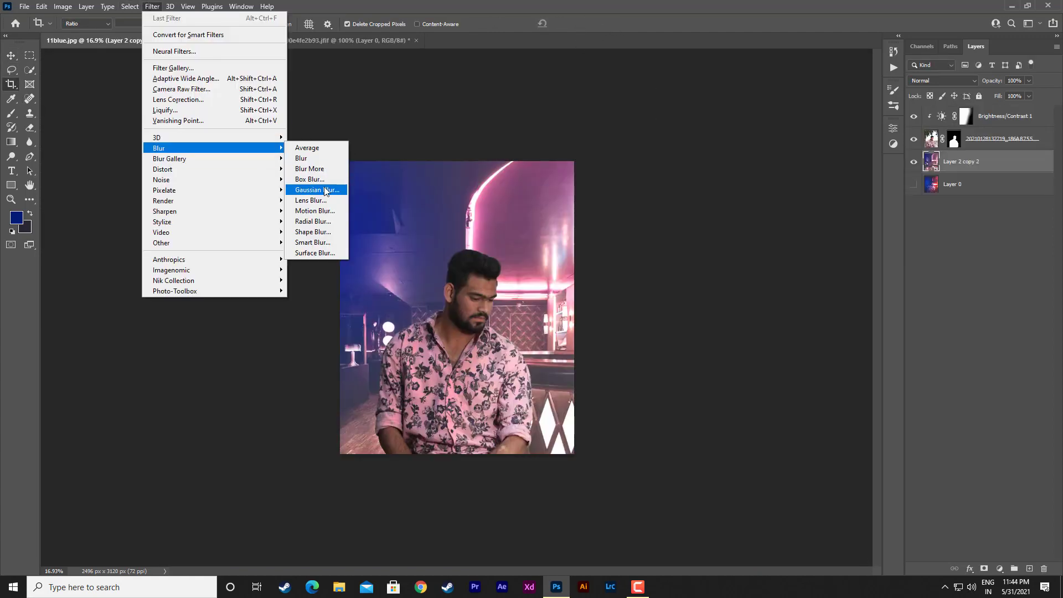
pyautogui.click(321, 189)
pyautogui.moveTo(901, 244); pyautogui.dragTo(909, 244)
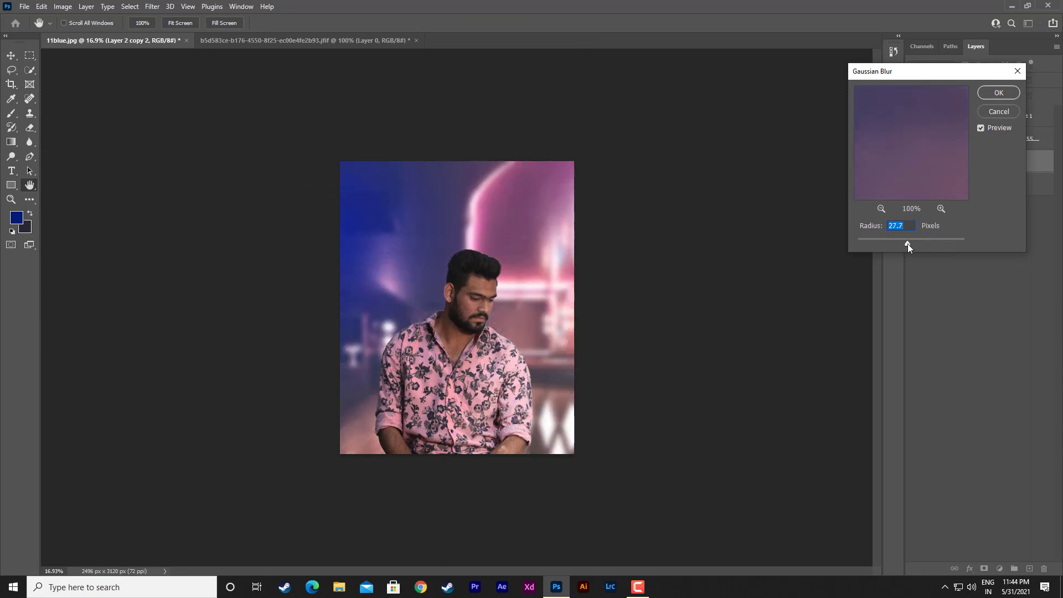
pyautogui.click(991, 95)
pyautogui.scroll(2, 739, 270)
pyautogui.scroll(-1, 739, 270)
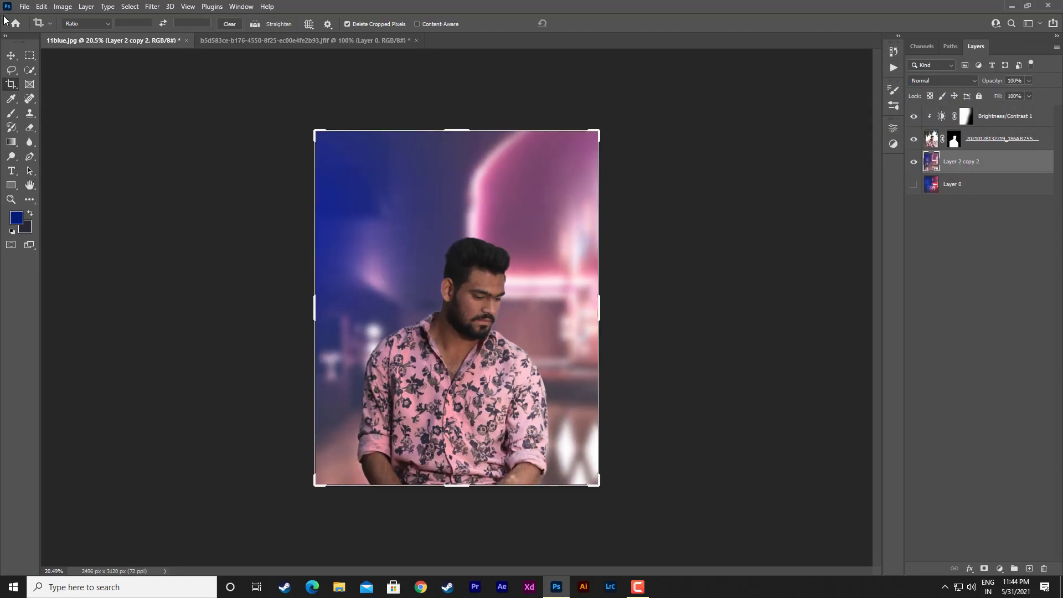
# Step: Make Brightness/Contrast 1 visible and merge it into the man's cutout layer
pyautogui.click(11, 56)
pyautogui.scroll(-1, 244, 230)
pyautogui.click(487, 339)
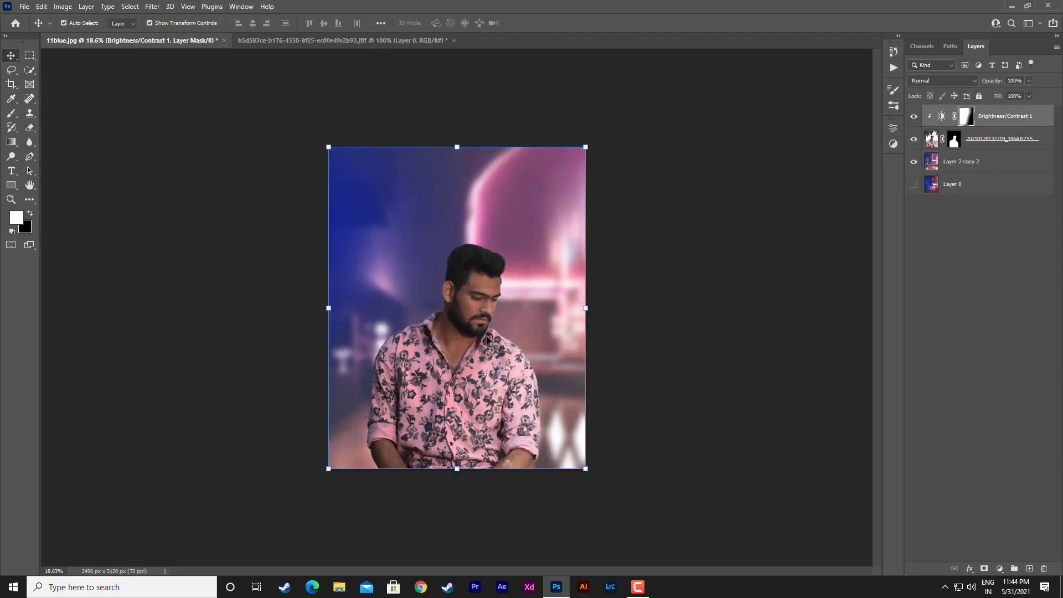
pyautogui.click(994, 142)
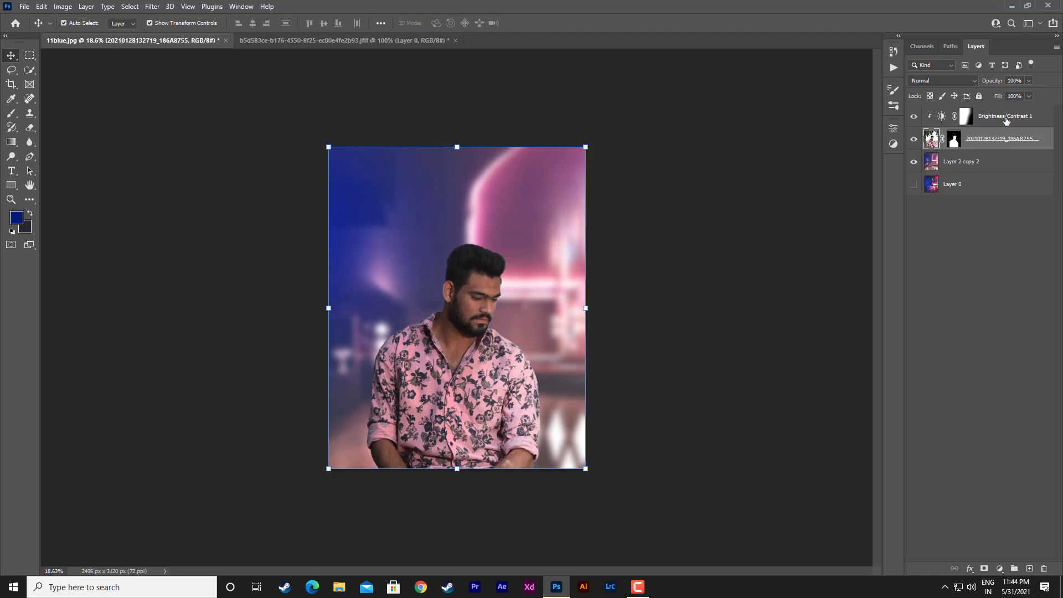
pyautogui.click(1005, 119)
pyautogui.click(913, 117)
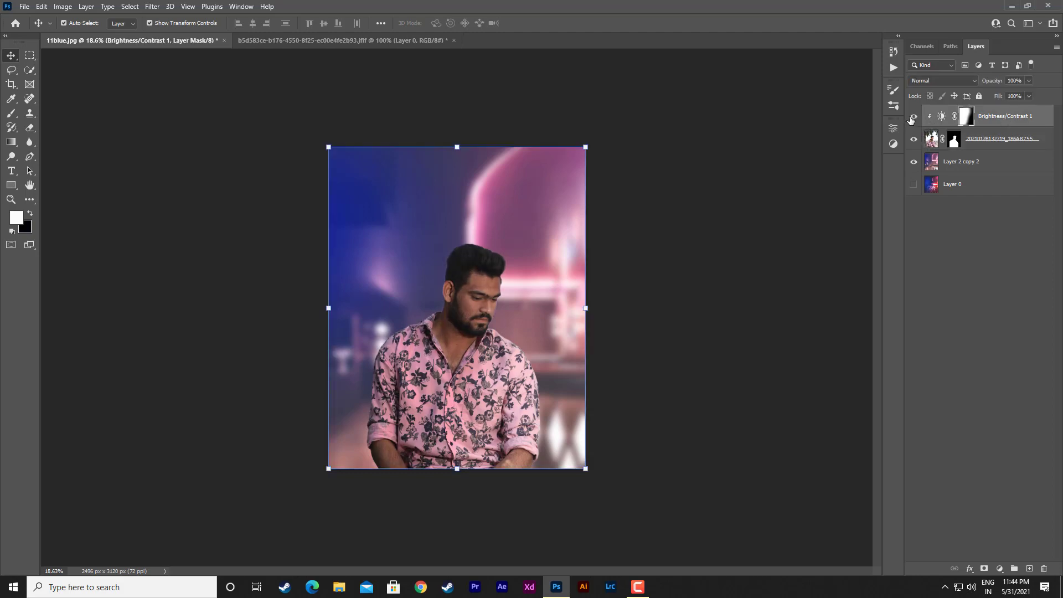
pyautogui.click(990, 142)
pyautogui.hotkey('ctrl', 'e')
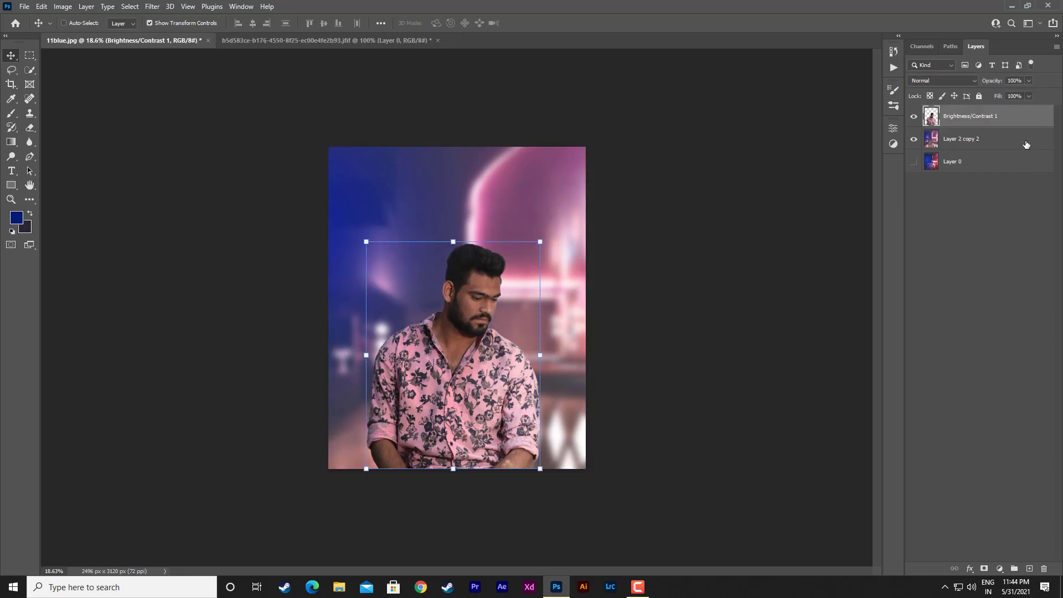
# Step: Apply a Shadows/Highlights lift of about 17% to the man's layer and add an empty layer
pyautogui.click(62, 7)
pyautogui.moveTo(79, 35)
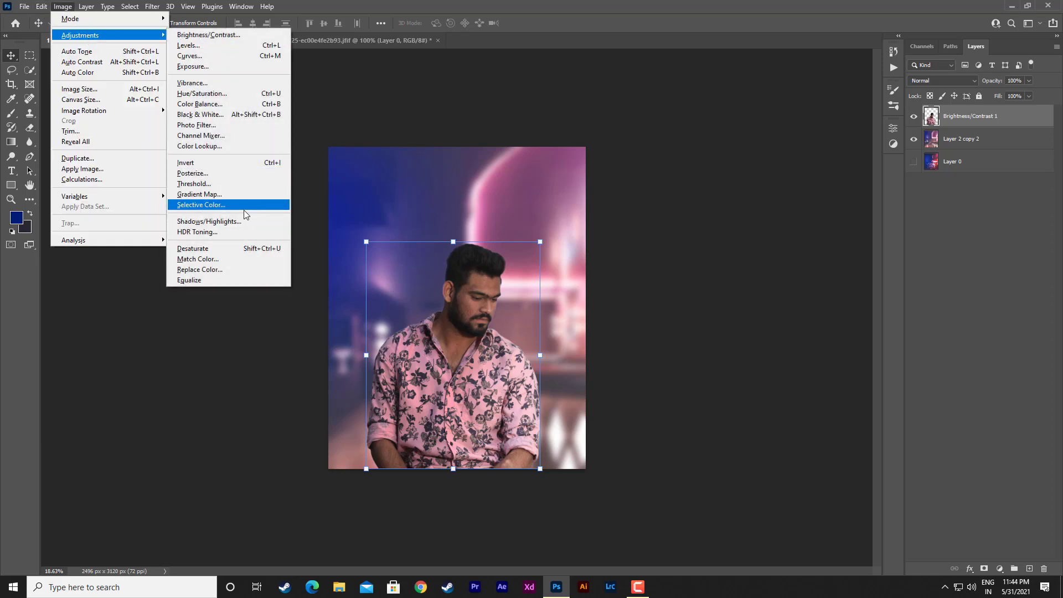
pyautogui.click(233, 205)
pyautogui.moveTo(880, 161); pyautogui.dragTo(860, 166)
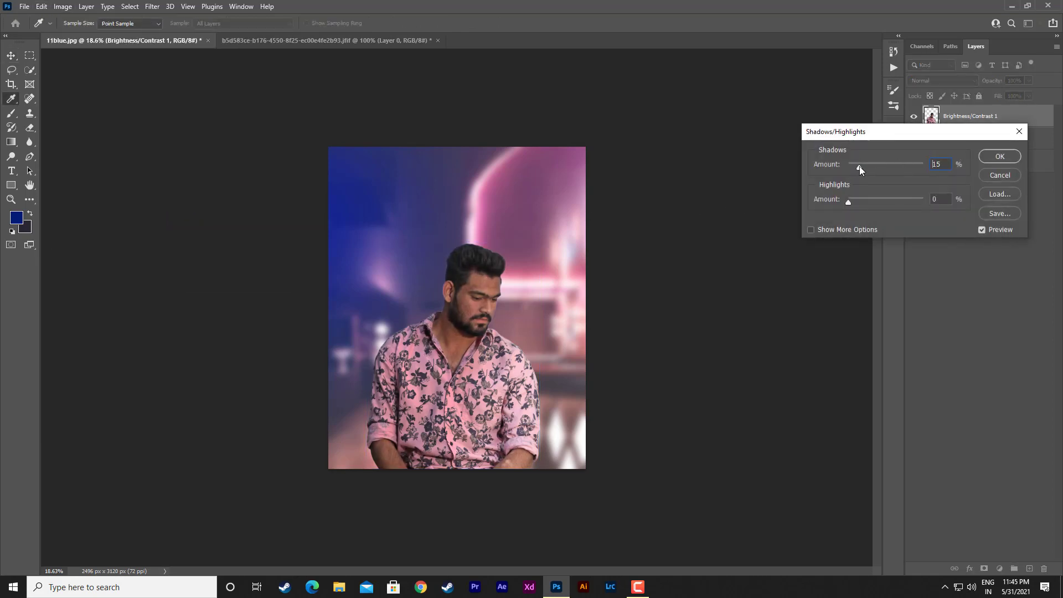
pyautogui.press('Return')
pyautogui.press('v')
pyautogui.scroll(1, 559, 296)
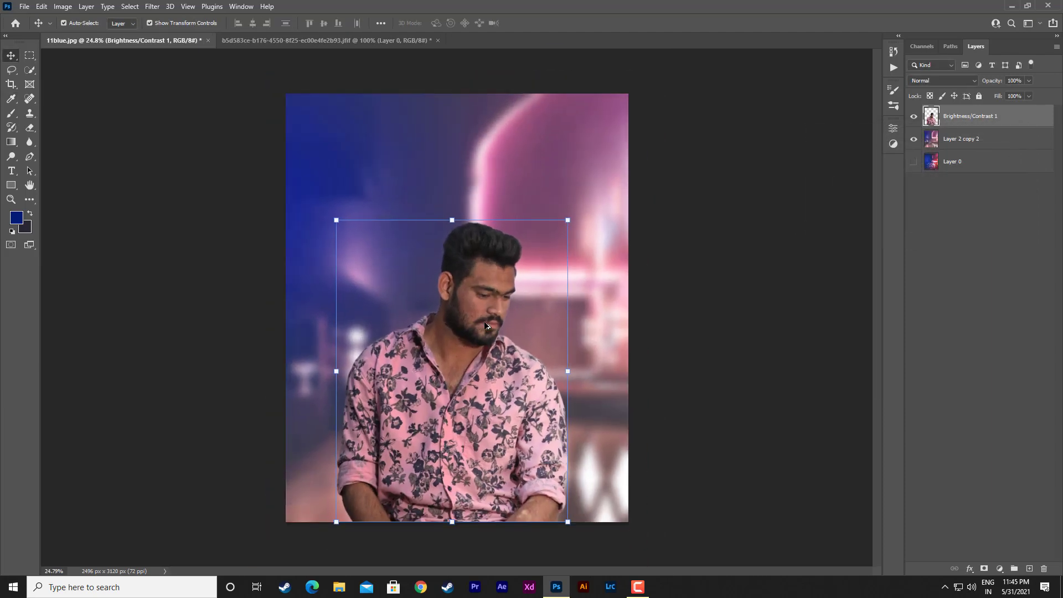
pyautogui.scroll(-2, 560, 297)
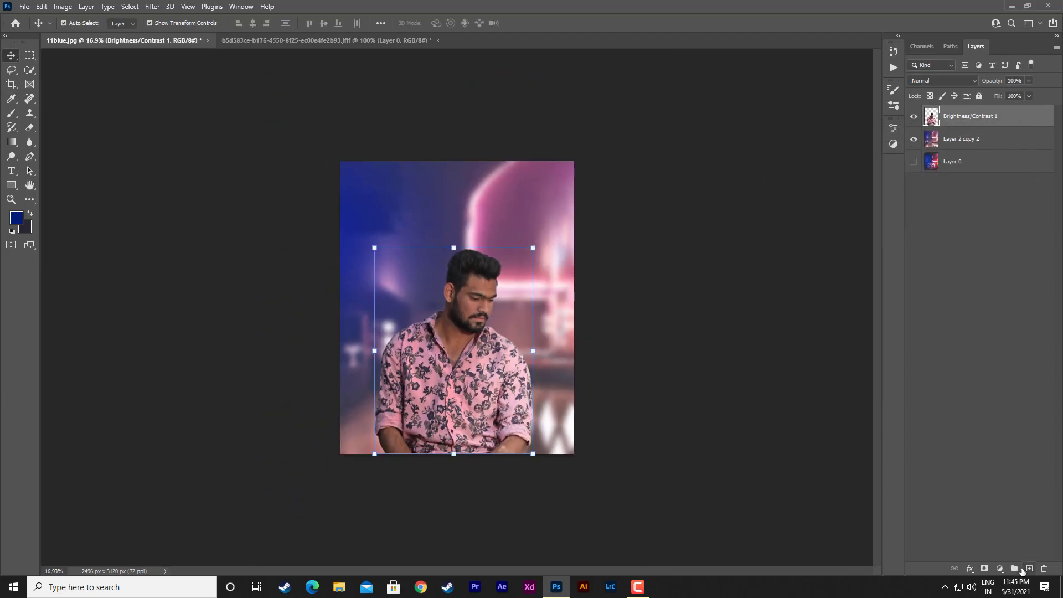
pyautogui.click(1028, 569)
# Step: Paint blue on the left and pink on the right of Layer 1, set to Screen at 38%
pyautogui.click(12, 113)
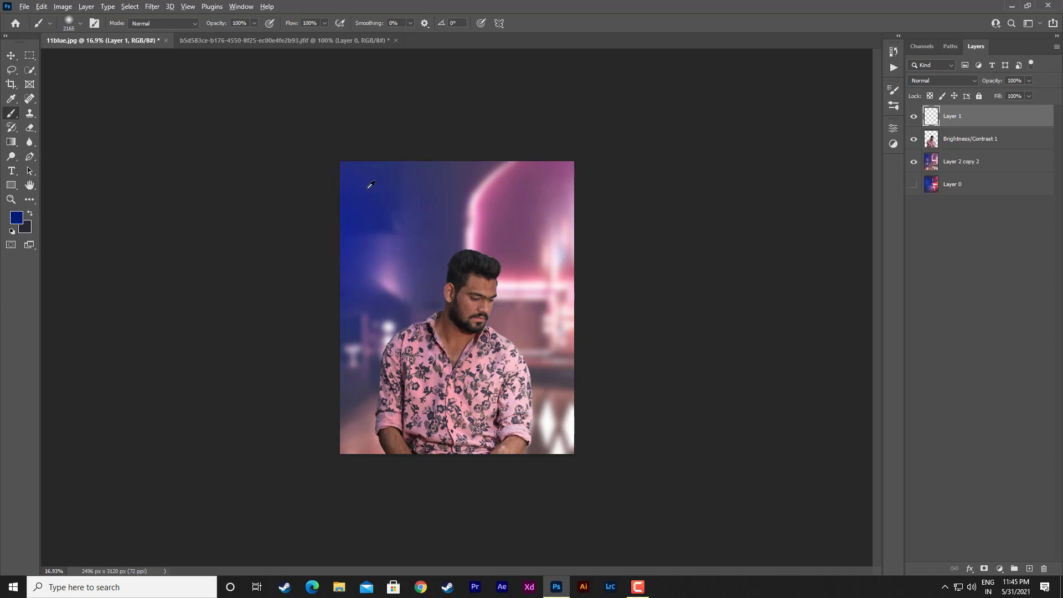
pyautogui.moveTo(363, 174)
pyautogui.mouseDown()
pyautogui.moveTo(383, 238)
pyautogui.moveTo(579, 192)
pyautogui.mouseUp()
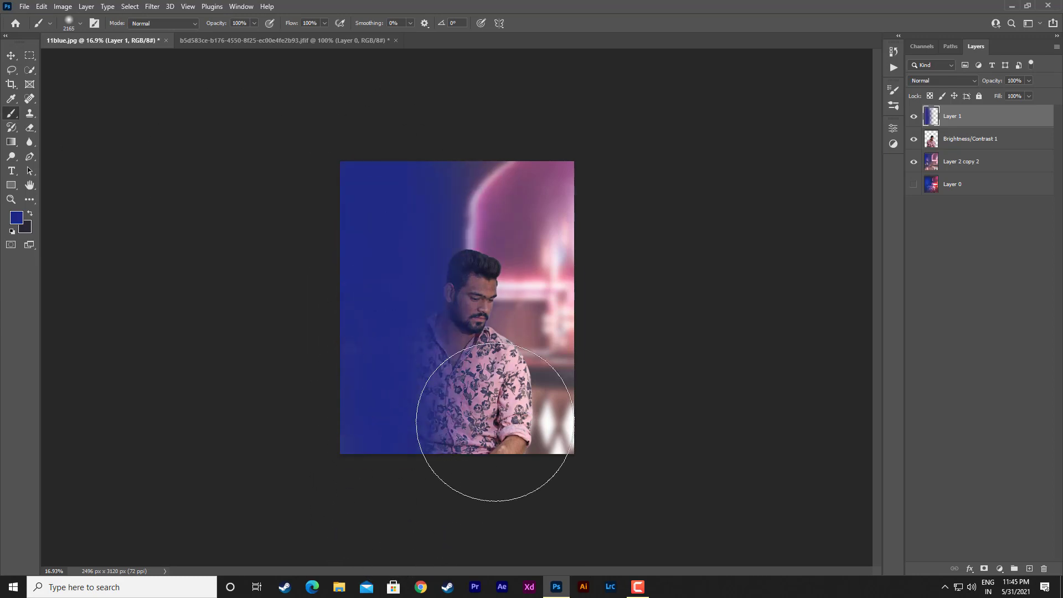
pyautogui.keyDown('alt'); pyautogui.click(566, 173); pyautogui.keyUp('alt')
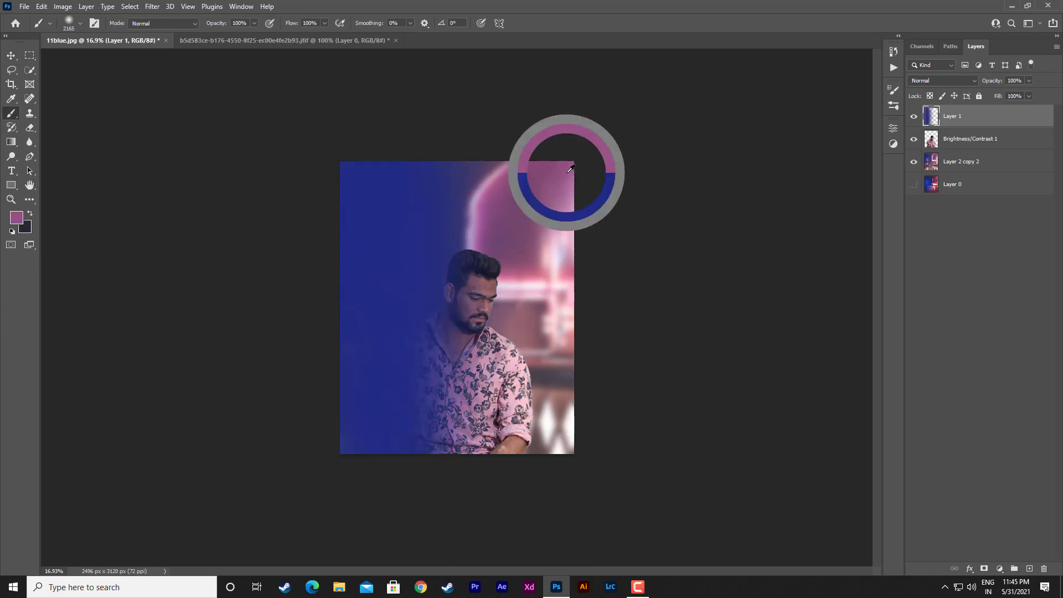
pyautogui.moveTo(548, 171); pyautogui.dragTo(539, 506)
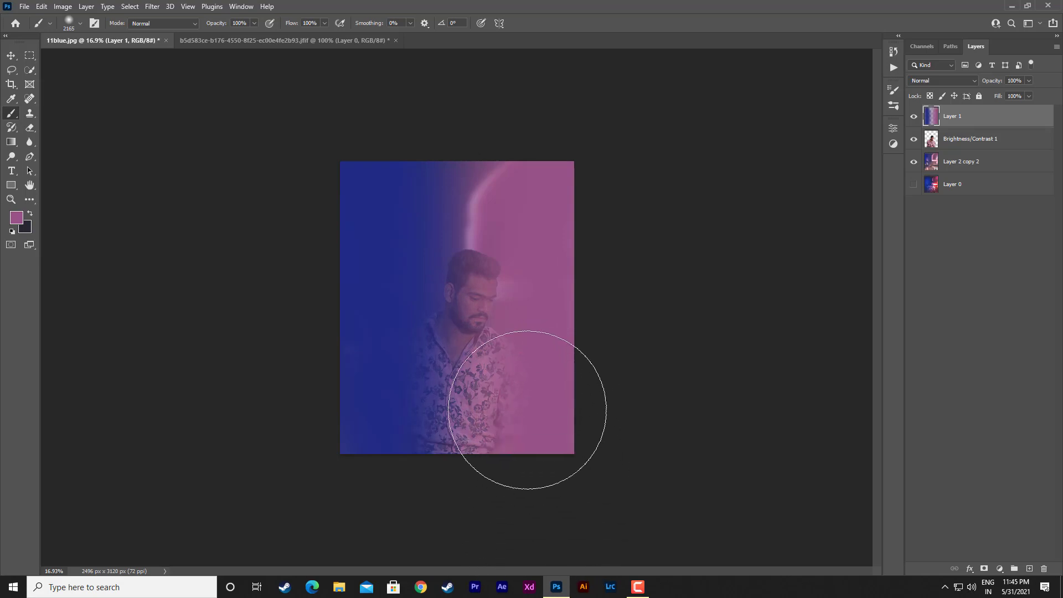
pyautogui.click(942, 80)
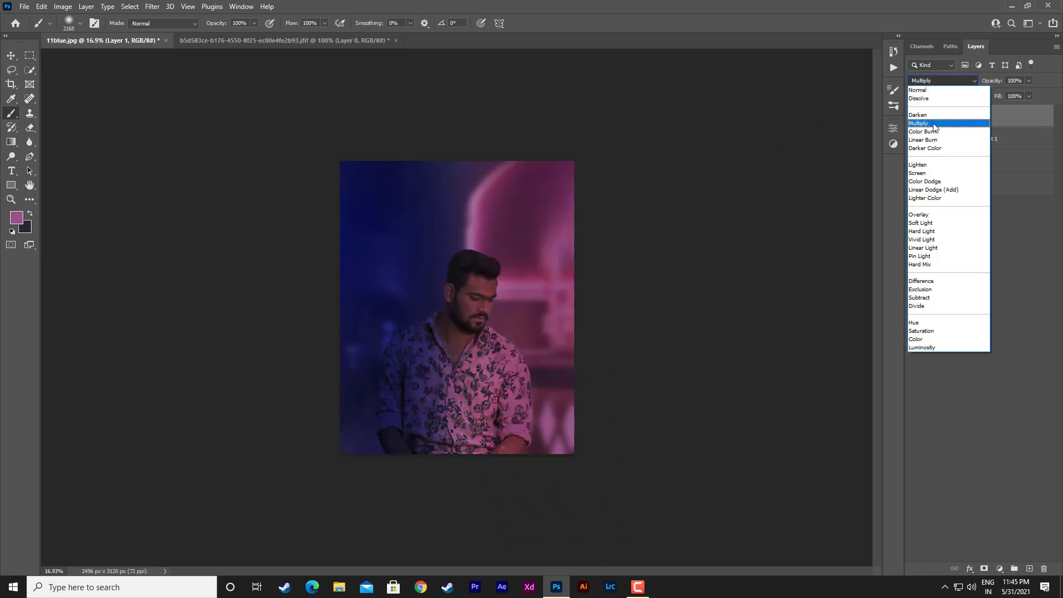
pyautogui.click(933, 173)
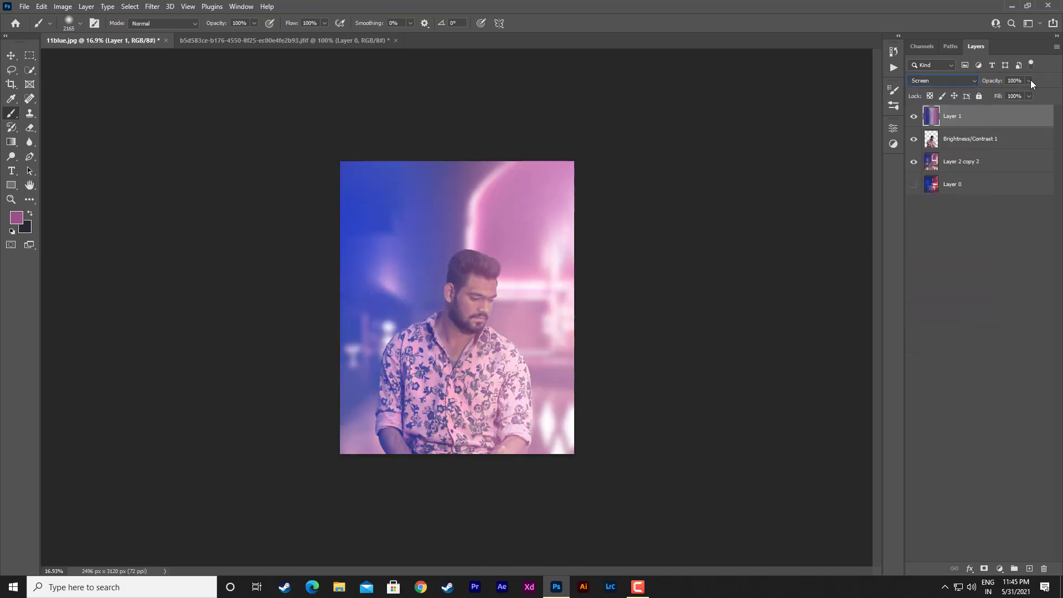
pyautogui.moveTo(1031, 82); pyautogui.dragTo(998, 95)
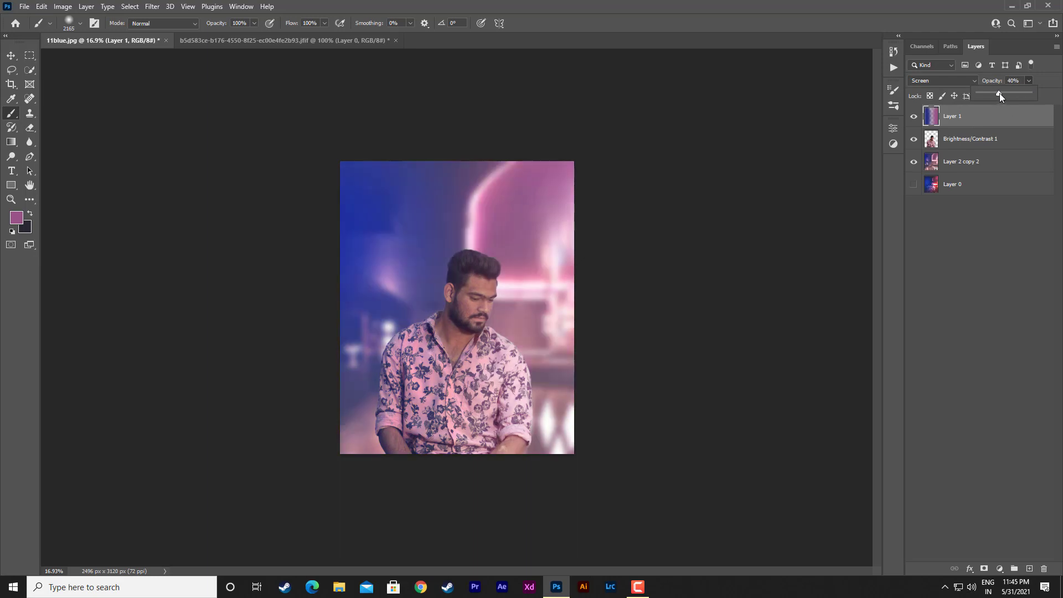
# Step: Duplicate the colour layer as Hard Light at 30%, then merge all layers into one
pyautogui.hotkey('ctrl', 'j')
pyautogui.click(972, 81)
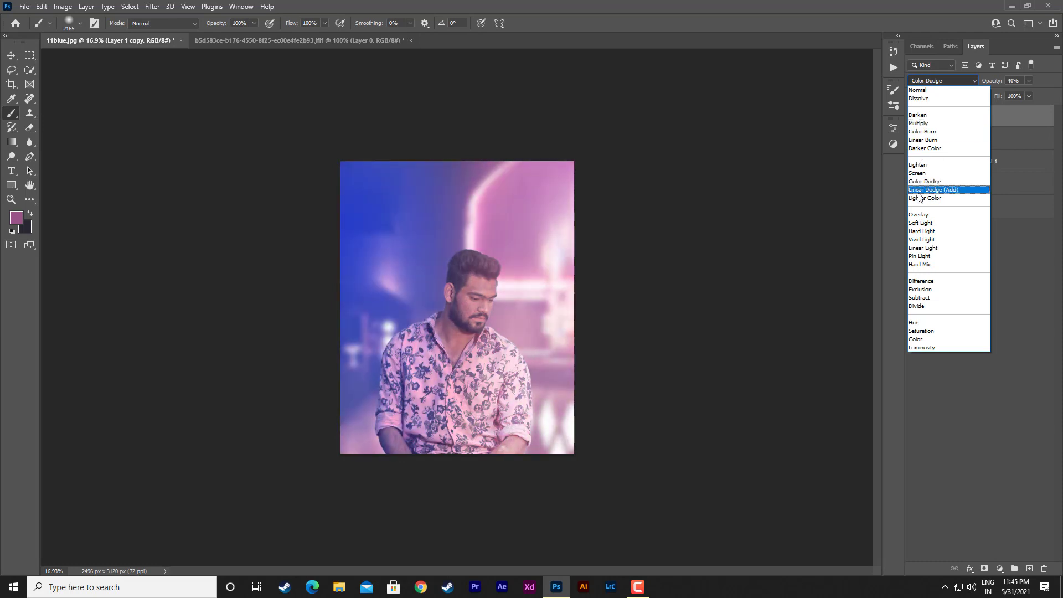
pyautogui.click(922, 231)
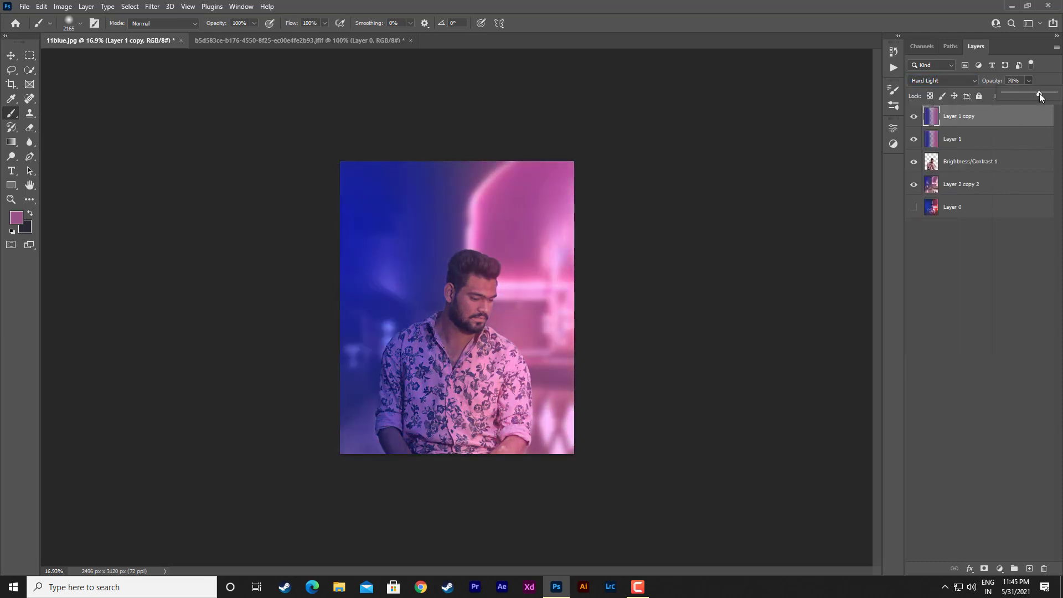
pyautogui.moveTo(1022, 95); pyautogui.dragTo(1020, 94)
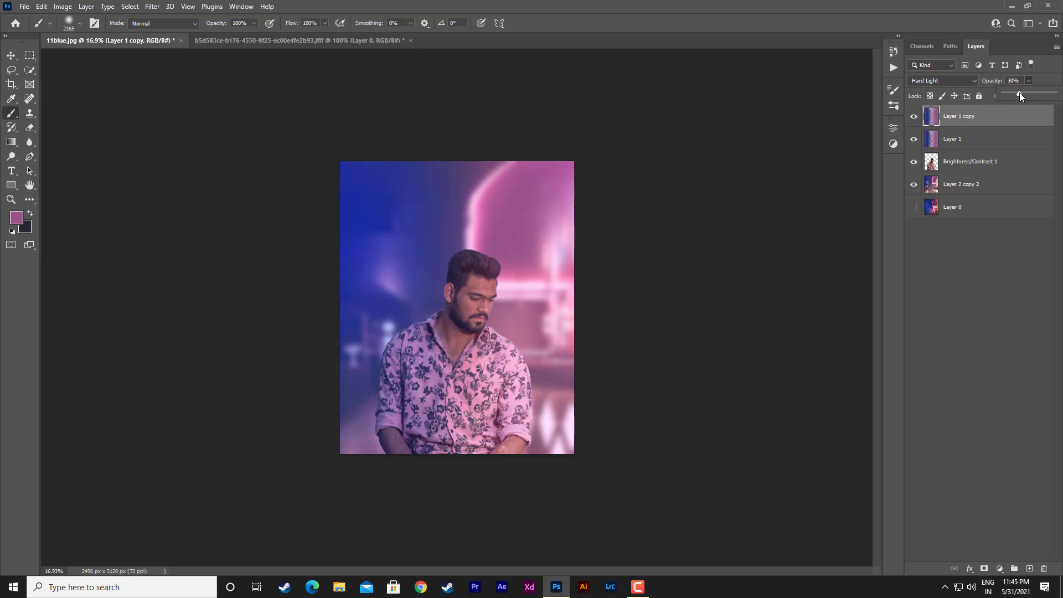
pyautogui.keyDown('shift'); pyautogui.click(985, 183); pyautogui.keyUp('shift')
pyautogui.hotkey('ctrl', 'e')
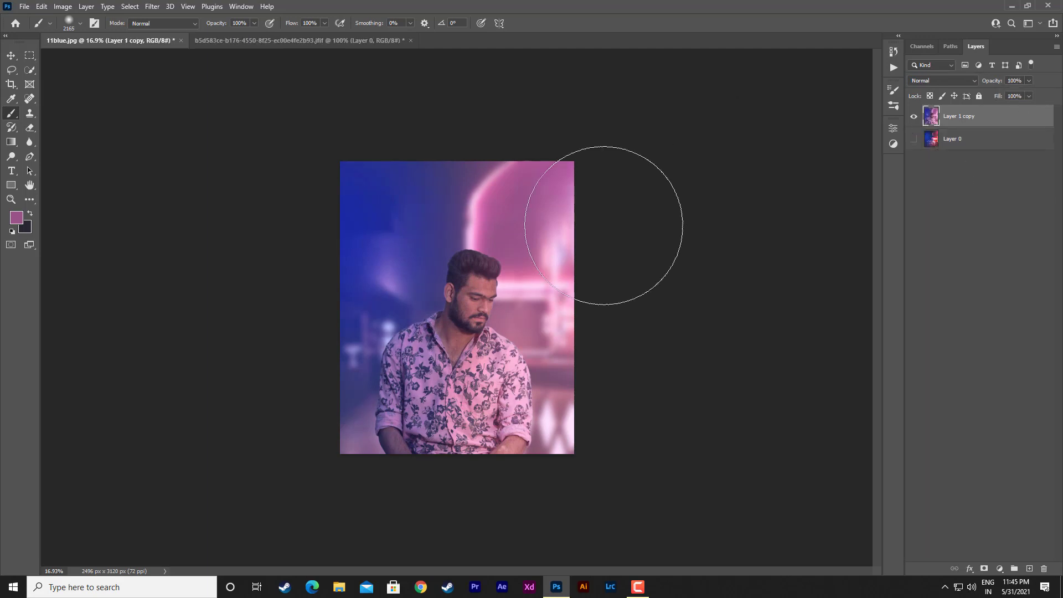
pyautogui.scroll(-1, 605, 218)
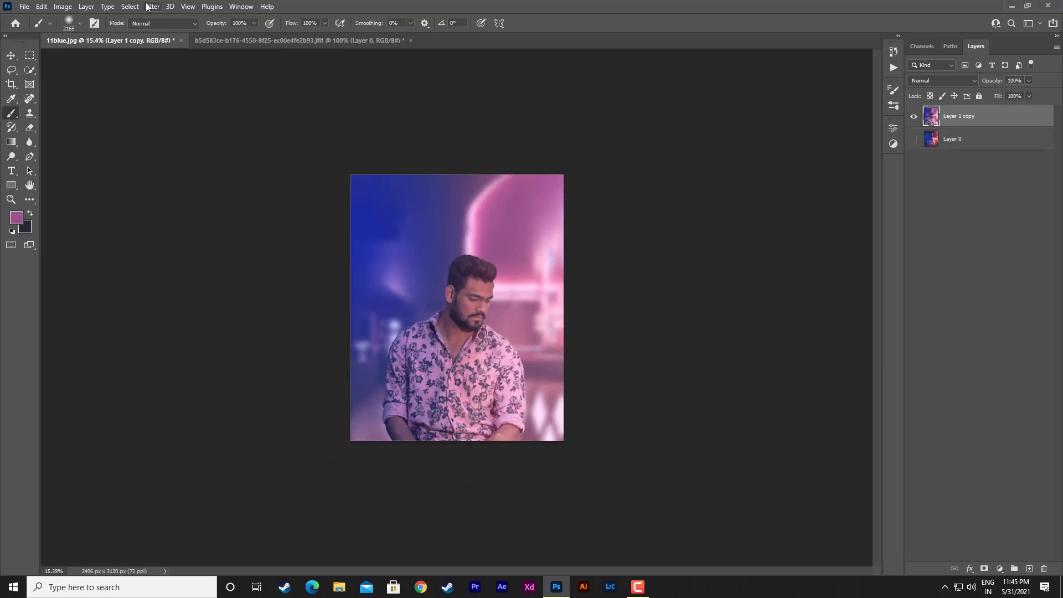
pyautogui.click(151, 7)
# Step: In Camera Raw, add a radial filter around the man that cools (Temperature -55) and darkens the edges
pyautogui.click(182, 88)
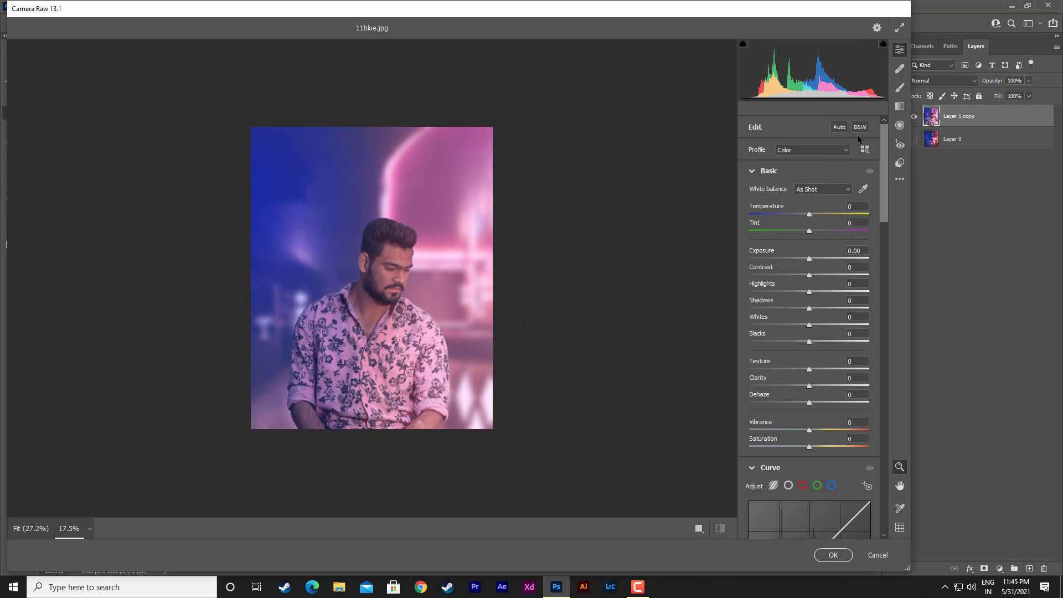
pyautogui.click(900, 125)
pyautogui.moveTo(407, 289)
pyautogui.mouseDown()
pyautogui.moveTo(494, 388)
pyautogui.moveTo(501, 364)
pyautogui.mouseUp()
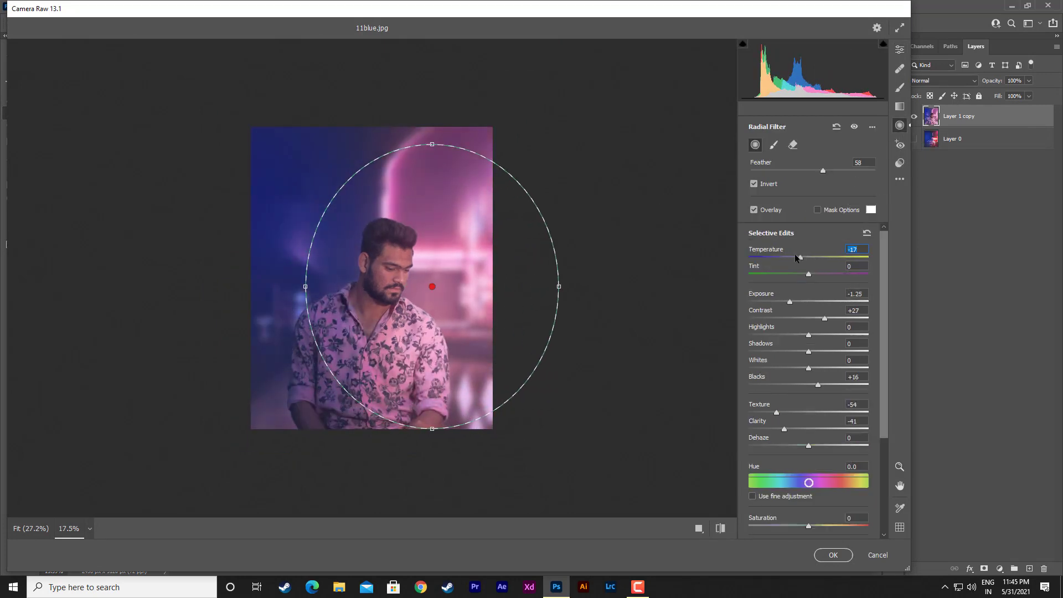
pyautogui.moveTo(796, 258); pyautogui.dragTo(785, 258)
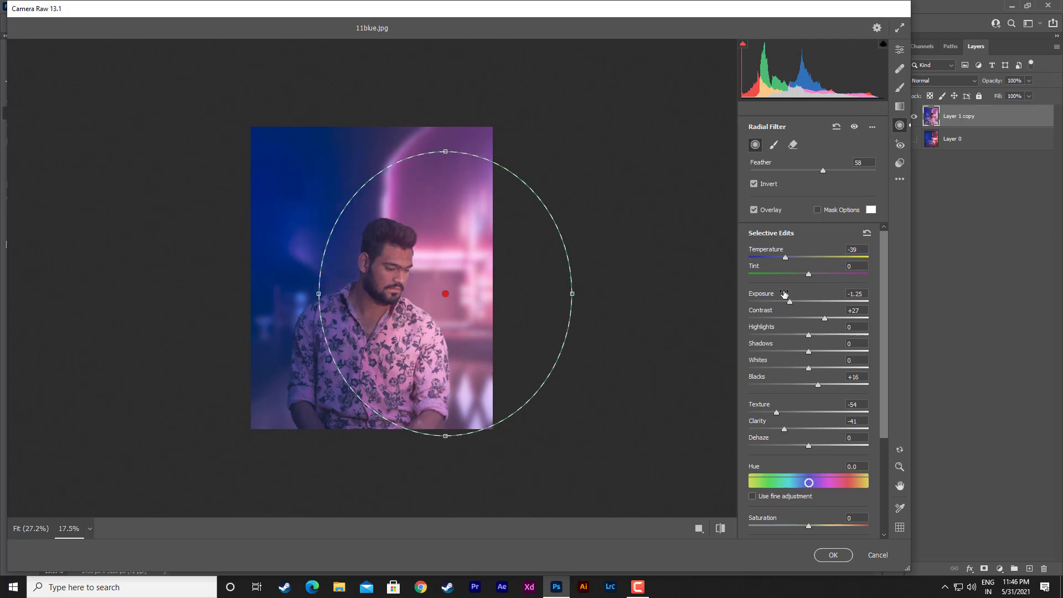
pyautogui.moveTo(784, 295)
pyautogui.mouseDown()
pyautogui.moveTo(775, 299)
pyautogui.moveTo(833, 319)
pyautogui.mouseUp()
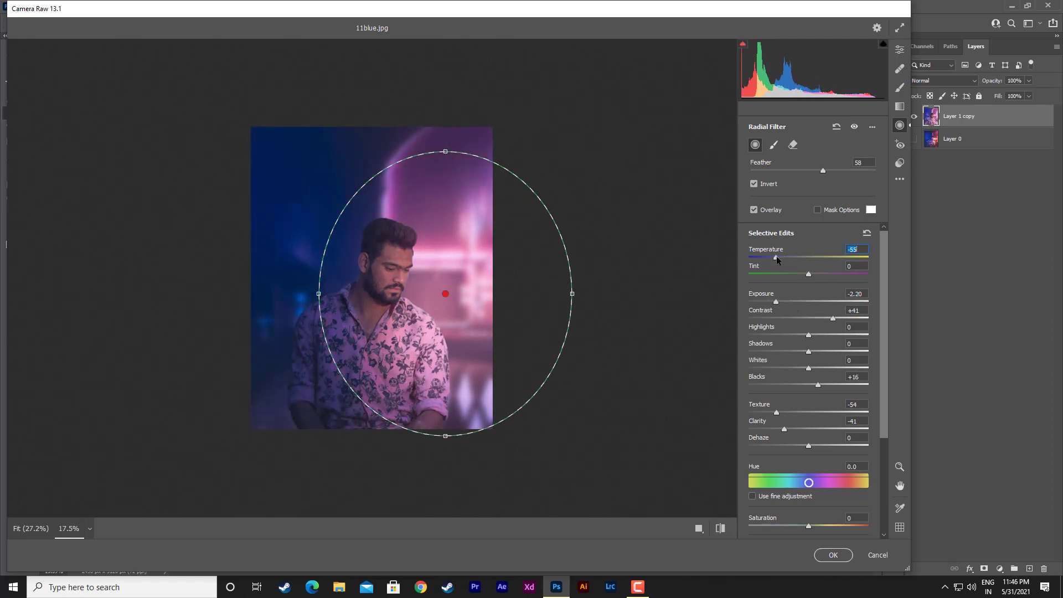
pyautogui.moveTo(782, 258); pyautogui.dragTo(776, 258)
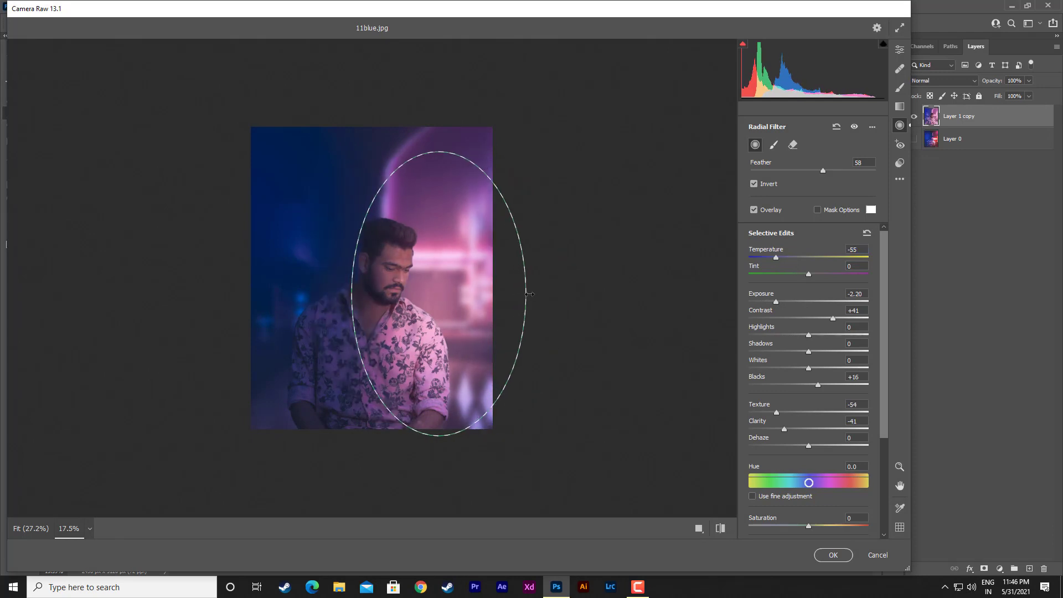
pyautogui.moveTo(566, 294)
pyautogui.mouseDown()
pyautogui.moveTo(482, 292)
pyautogui.moveTo(504, 297)
pyautogui.mouseUp()
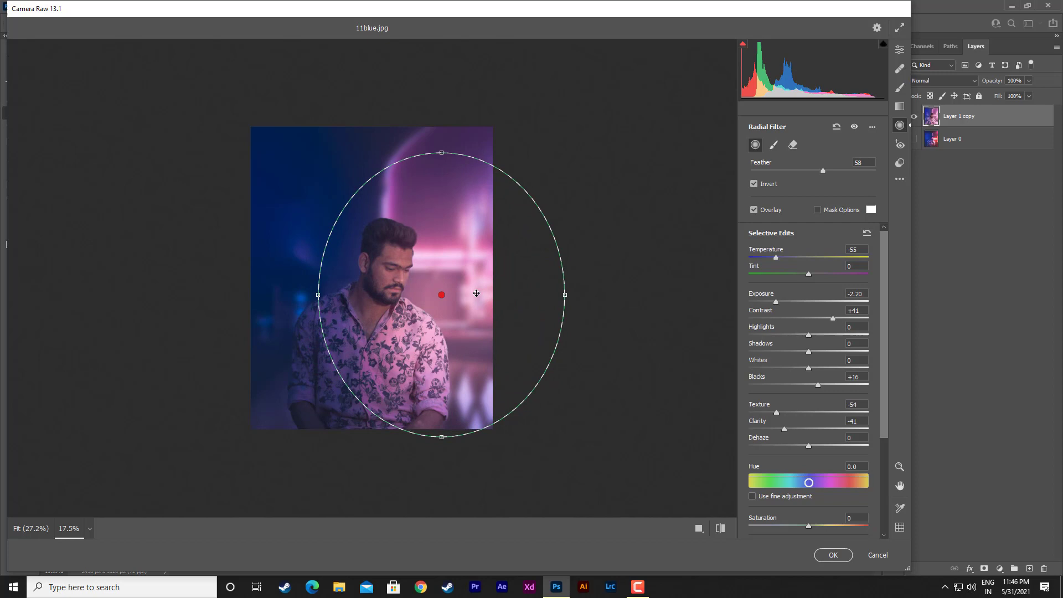
pyautogui.click(833, 556)
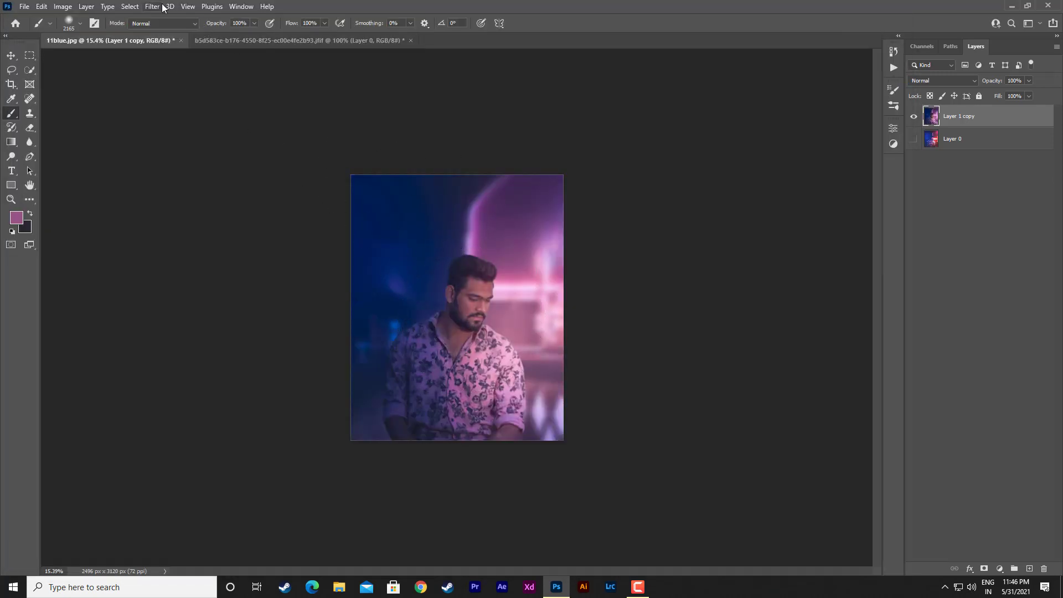
# Step: Add a new empty layer, sample a deep pink from the image and set a smaller soft brush
pyautogui.click(152, 6)
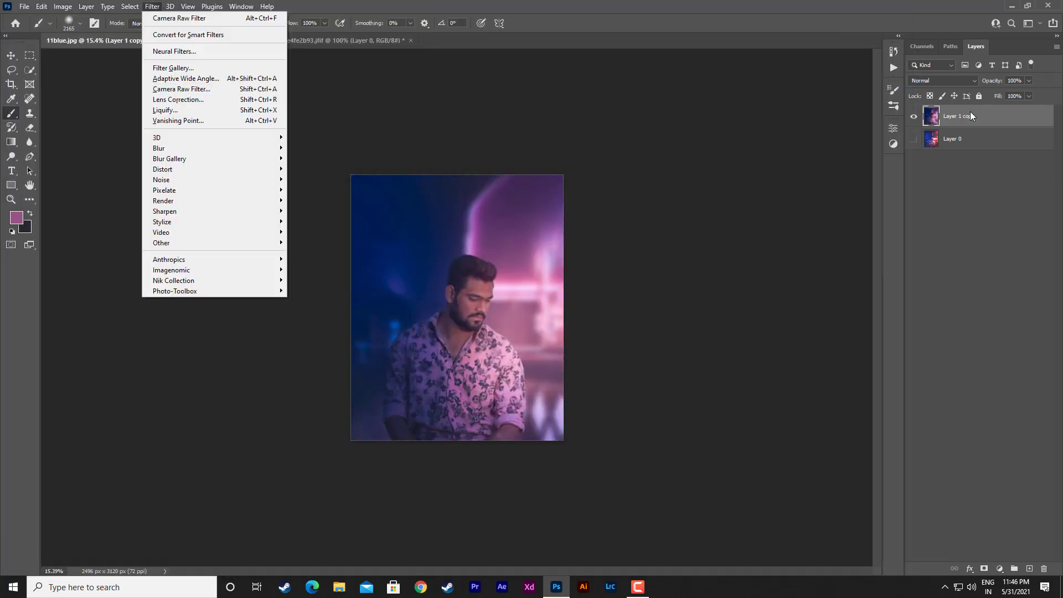
pyautogui.press('Escape')
pyautogui.click(1030, 570)
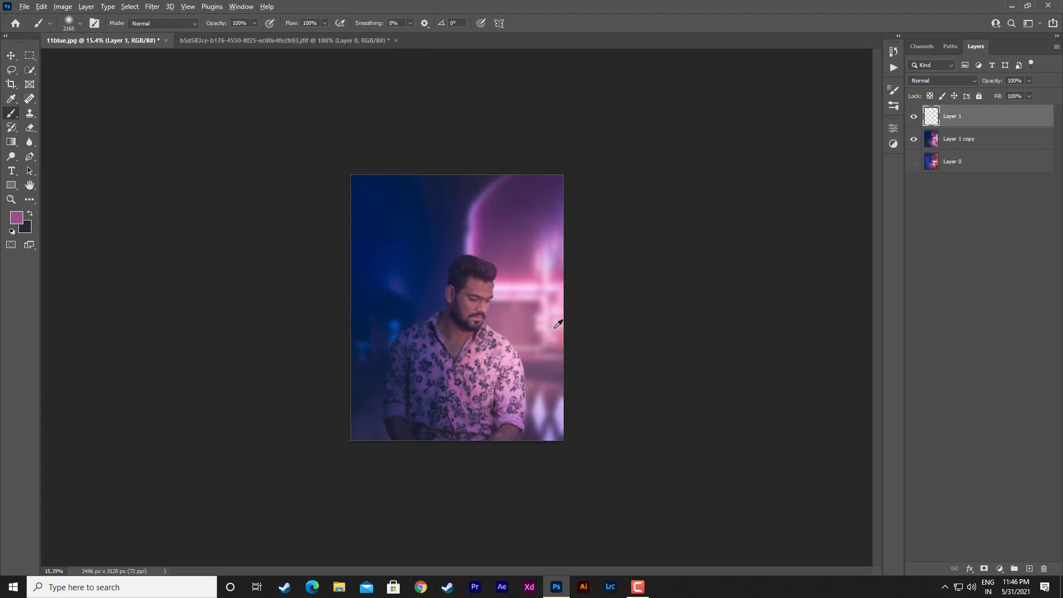
pyautogui.scroll(1, 551, 279)
pyautogui.keyDown('alt'); pyautogui.click(552, 279); pyautogui.keyUp('alt')
pyautogui.rightClick(554, 276)
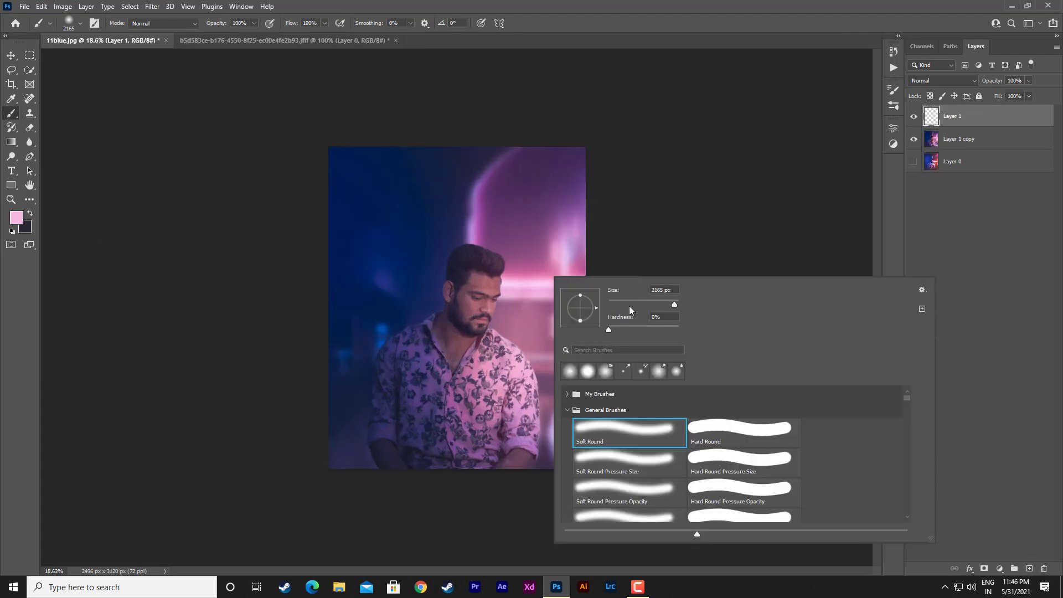
pyautogui.keyDown('alt'); pyautogui.click(552, 271); pyautogui.keyUp('alt')
pyautogui.rightClick(560, 288)
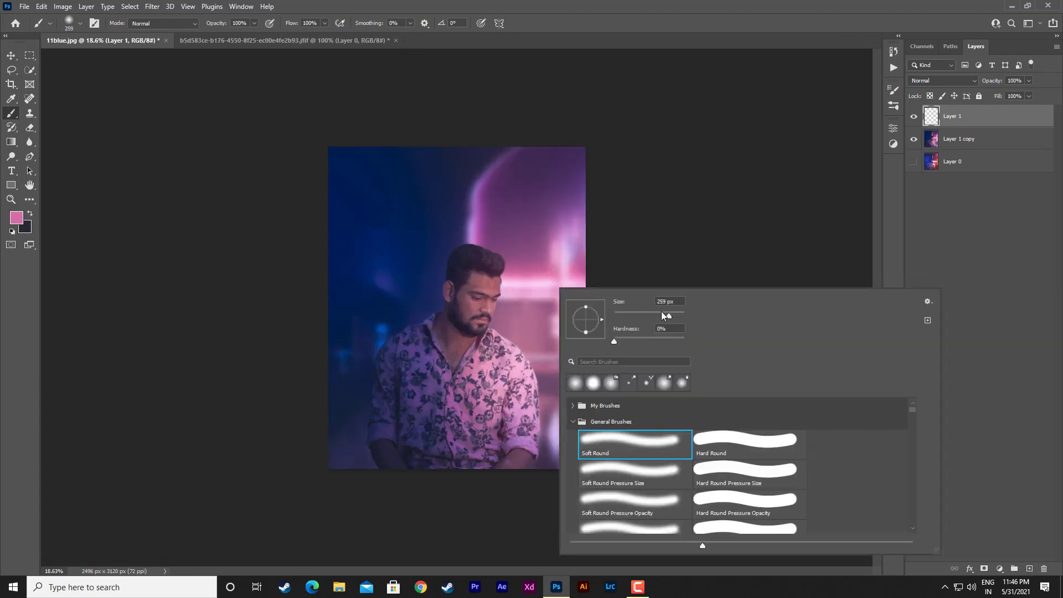
pyautogui.moveTo(677, 316); pyautogui.dragTo(674, 316)
pyautogui.click(551, 288)
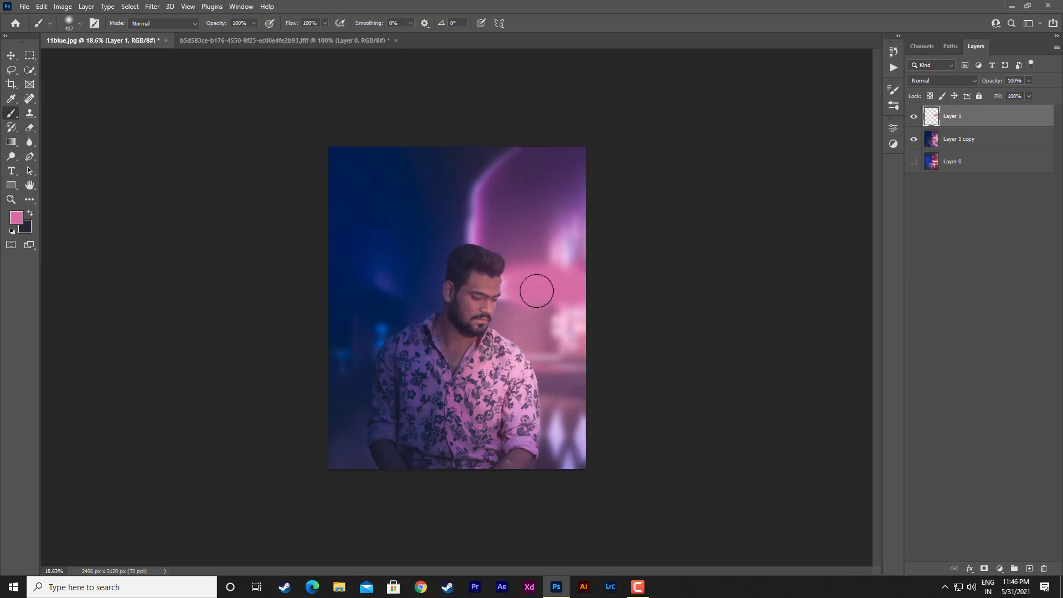
# Step: Set the layer to Color Dodge at 53% and paint pink glow along the photo's right side
pyautogui.click(941, 80)
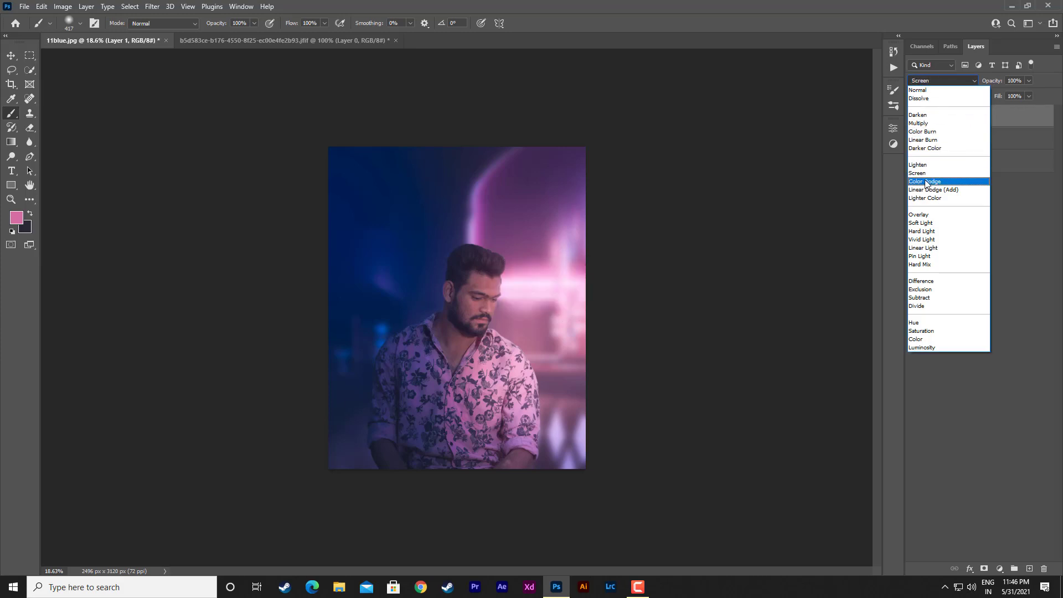
pyautogui.click(930, 181)
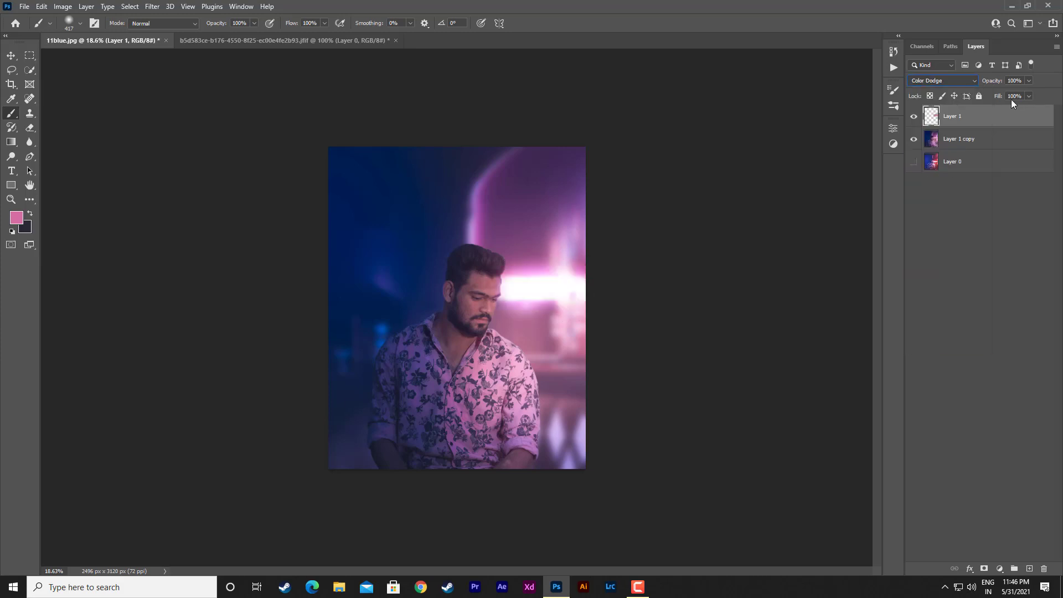
pyautogui.moveTo(1027, 89); pyautogui.dragTo(1011, 95)
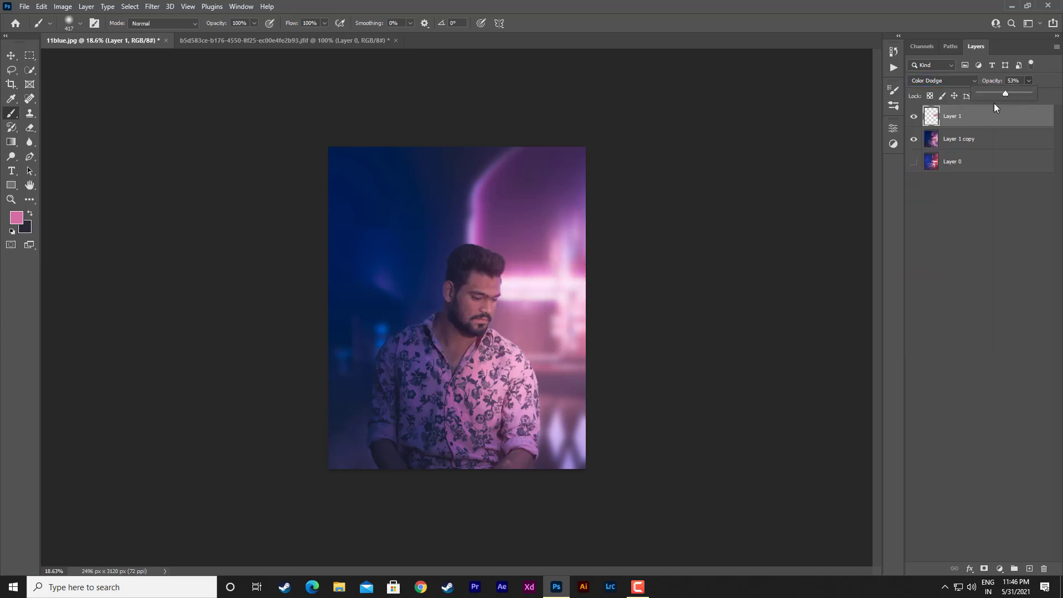
pyautogui.moveTo(523, 304)
pyautogui.mouseDown()
pyautogui.moveTo(577, 305)
pyautogui.moveTo(583, 244)
pyautogui.mouseUp()
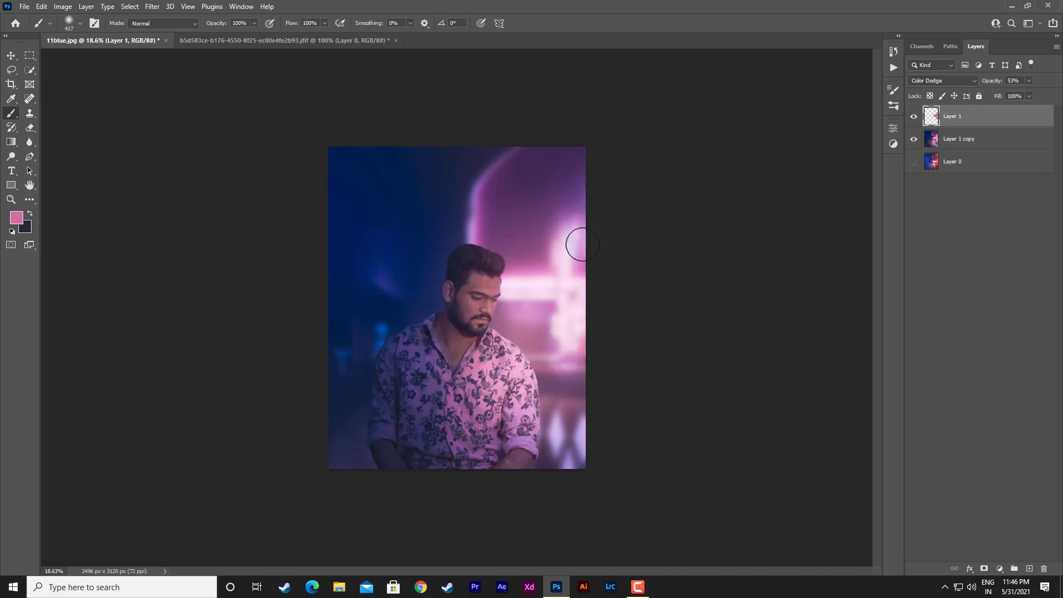
pyautogui.moveTo(563, 347); pyautogui.dragTo(571, 239)
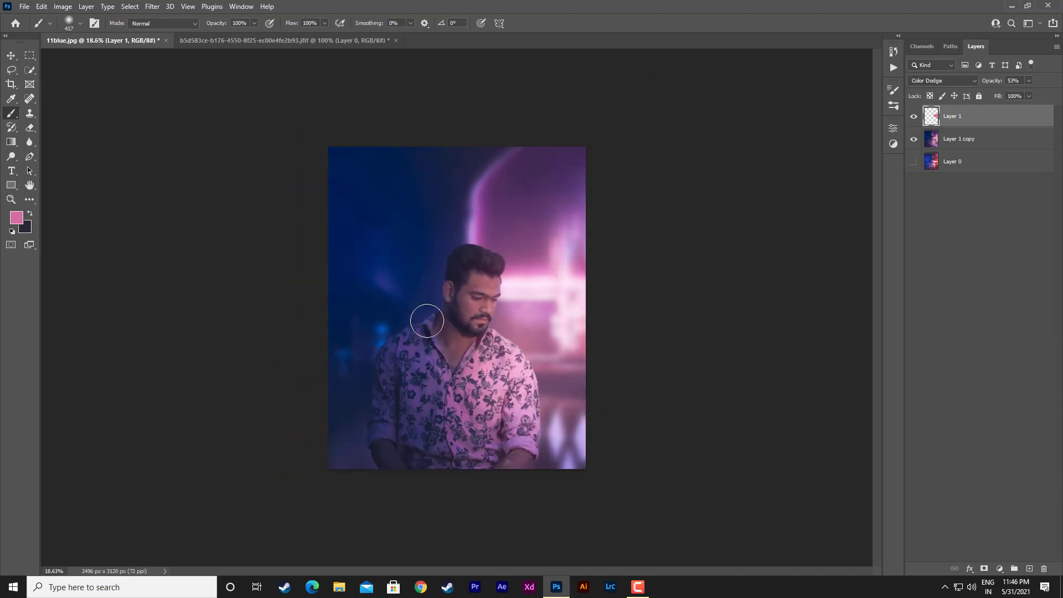
pyautogui.click(951, 138)
pyautogui.click(956, 116)
pyautogui.click(10, 56)
# Step: Merge all visible layers into a new top layer and open it in Camera Raw Filter
pyautogui.click(702, 315)
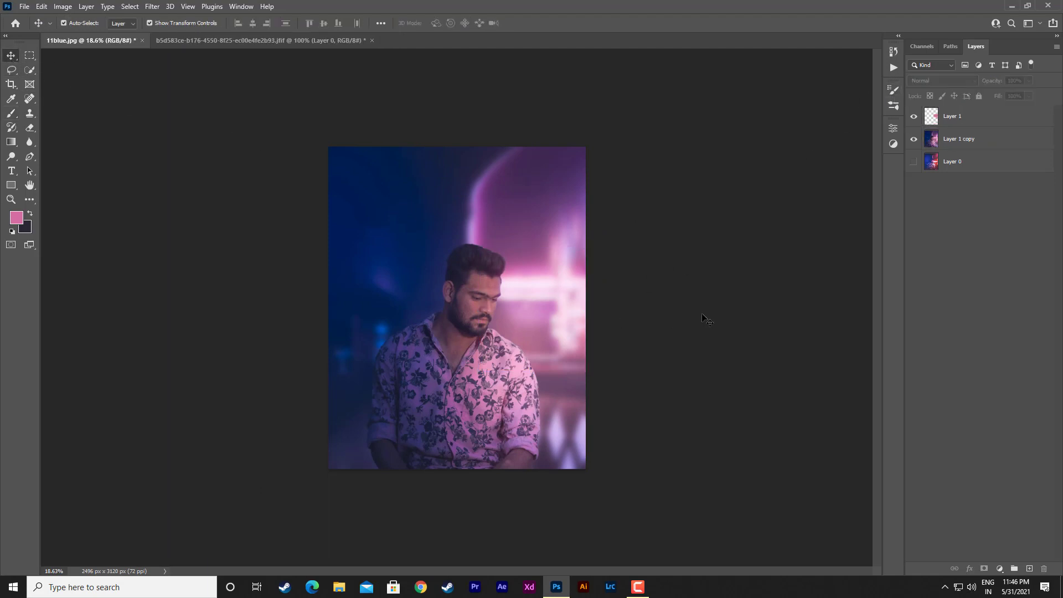
pyautogui.click(981, 120)
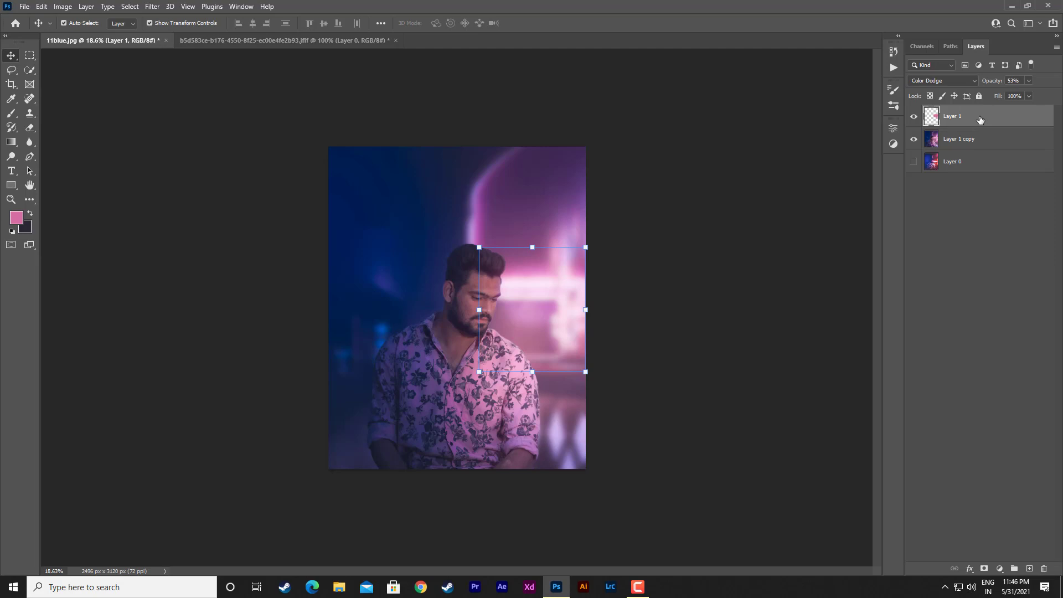
pyautogui.click(58, 8)
pyautogui.hotkey('ctrl', 'shift', 'alt', 'e')
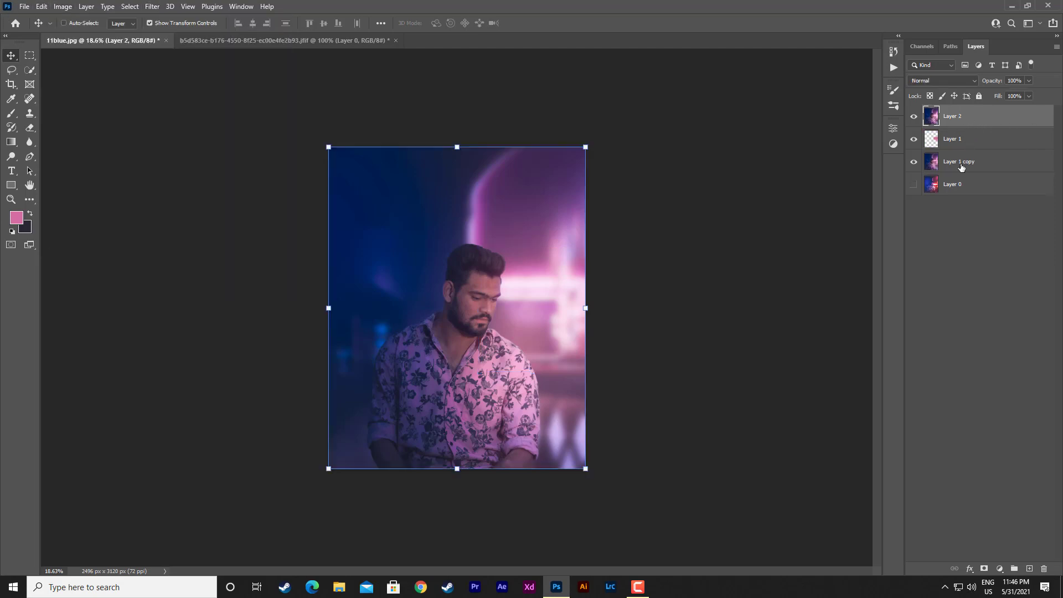
pyautogui.click(152, 6)
pyautogui.click(173, 89)
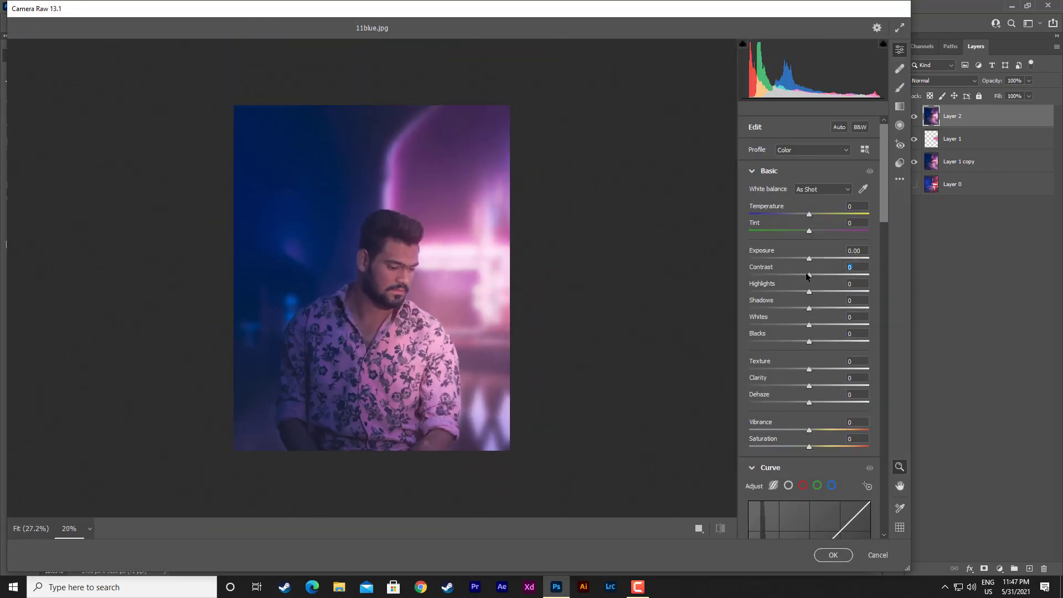
# Step: Raise contrast, shadows, clarity and vibrance, and adjust the sharpening sliders
pyautogui.moveTo(809, 275)
pyautogui.mouseDown()
pyautogui.moveTo(844, 274)
pyautogui.moveTo(834, 271)
pyautogui.mouseUp()
pyautogui.moveTo(809, 308); pyautogui.dragTo(832, 308)
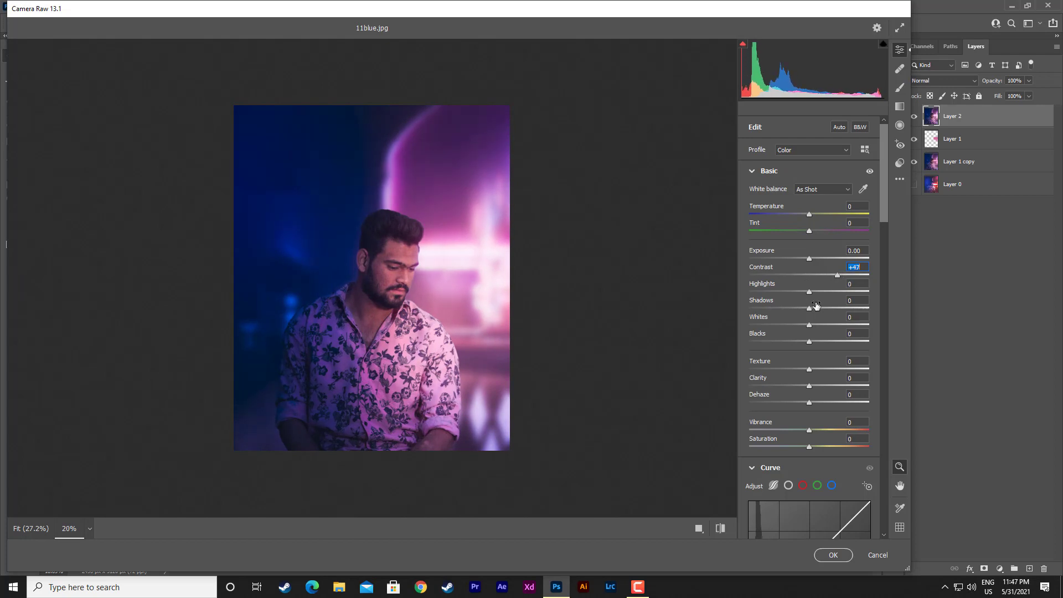
pyautogui.moveTo(810, 386); pyautogui.dragTo(821, 387)
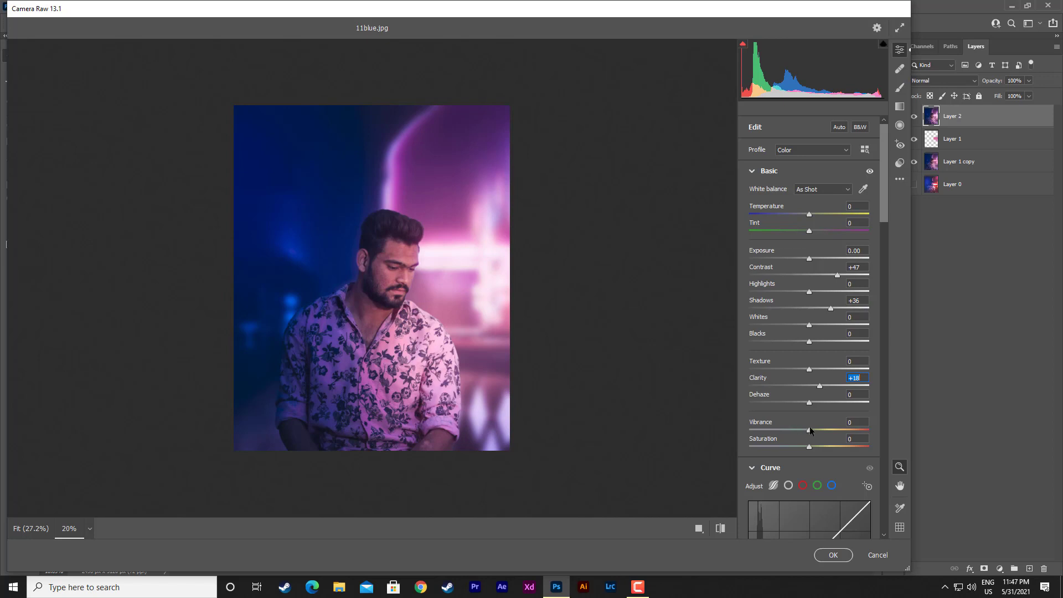
pyautogui.moveTo(809, 430)
pyautogui.mouseDown()
pyautogui.moveTo(829, 429)
pyautogui.moveTo(815, 429)
pyautogui.mouseUp()
pyautogui.scroll(-6, 819, 437)
pyautogui.scroll(-2, 815, 421)
pyautogui.moveTo(809, 386)
pyautogui.mouseDown()
pyautogui.moveTo(819, 383)
pyautogui.moveTo(810, 378)
pyautogui.mouseUp()
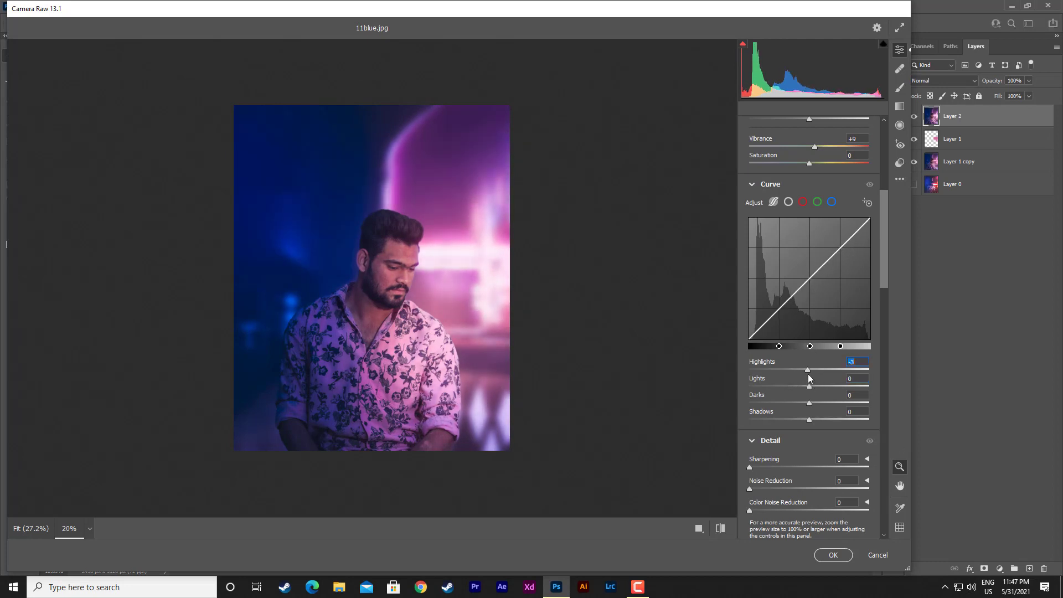
pyautogui.scroll(-3, 809, 379)
pyautogui.moveTo(750, 361); pyautogui.dragTo(798, 361)
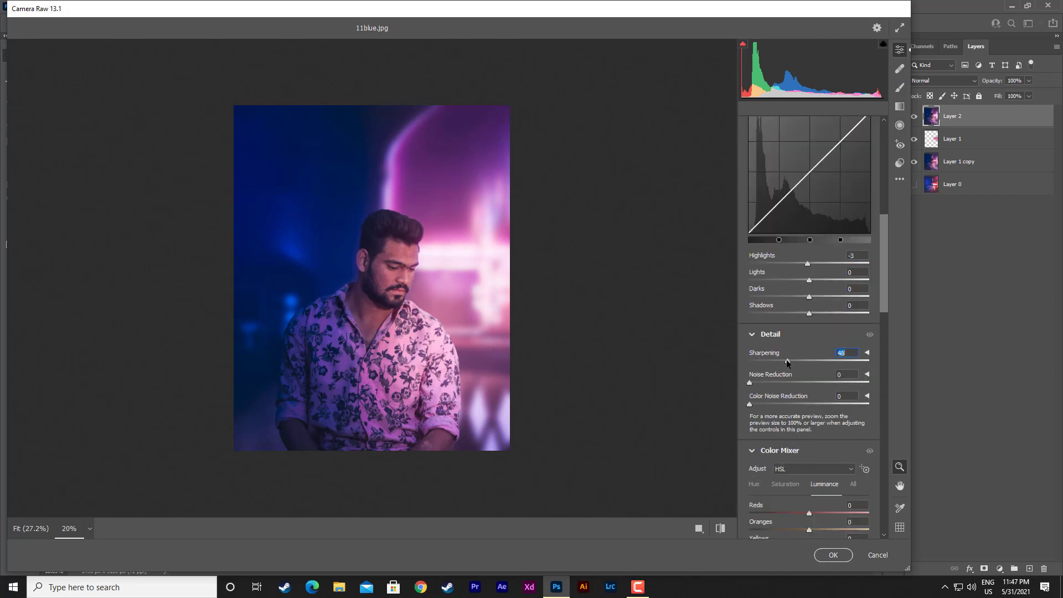
pyautogui.scroll(-1, 778, 414)
pyautogui.scroll(-7, 793, 388)
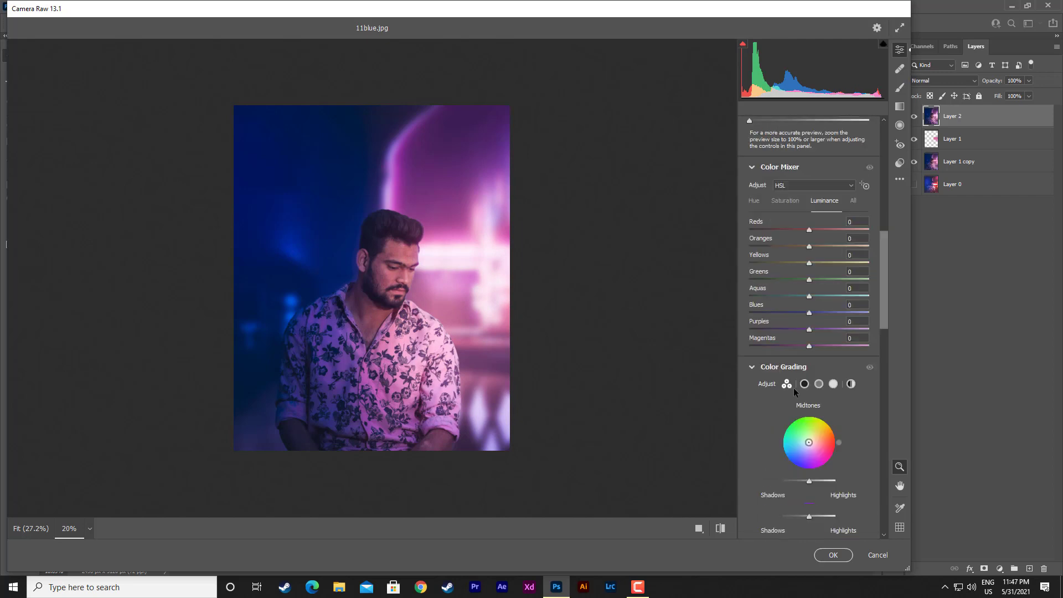
# Step: Shift the Magentas, Purples and Blues hues, and grade shadows blue and highlights red
pyautogui.click(755, 200)
pyautogui.moveTo(809, 345)
pyautogui.mouseDown()
pyautogui.moveTo(881, 346)
pyautogui.moveTo(745, 346)
pyautogui.moveTo(826, 346)
pyautogui.moveTo(793, 329)
pyautogui.moveTo(821, 328)
pyautogui.moveTo(799, 314)
pyautogui.mouseUp()
pyautogui.doubleClick(836, 344)
pyautogui.doubleClick(821, 328)
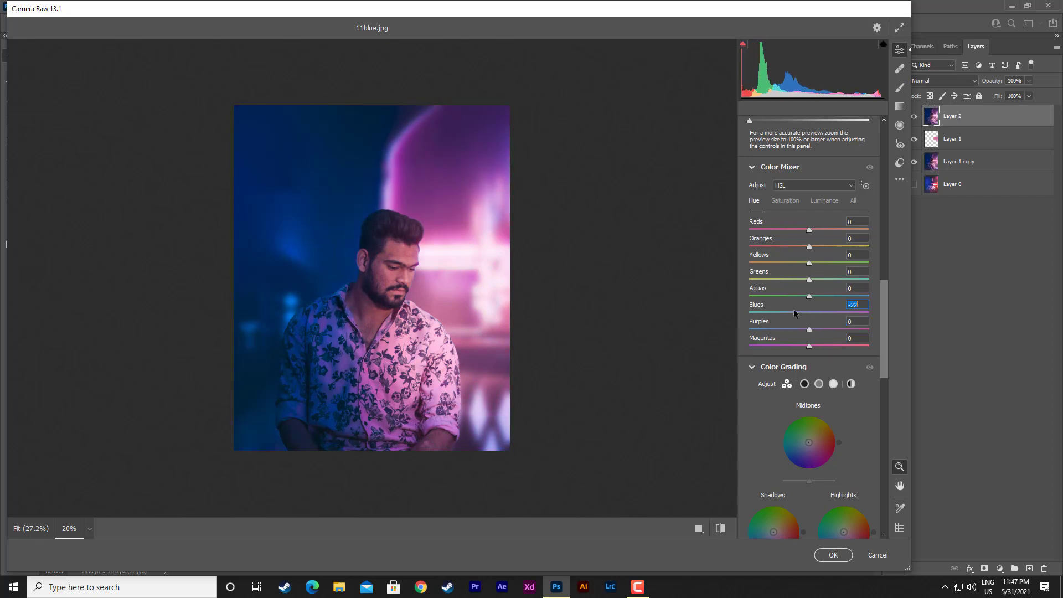
pyautogui.scroll(-3, 801, 313)
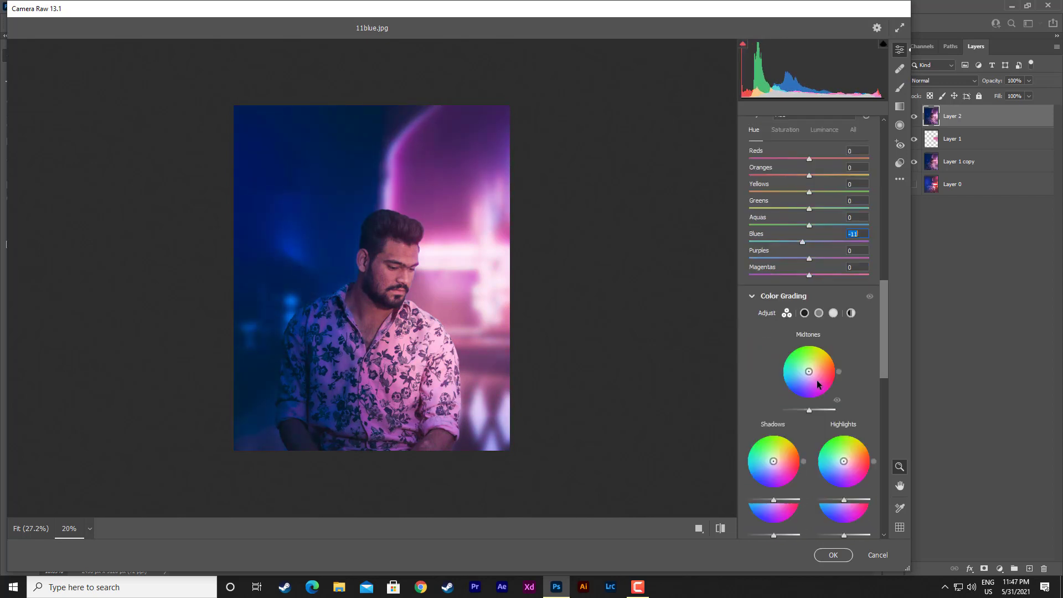
pyautogui.click(772, 428)
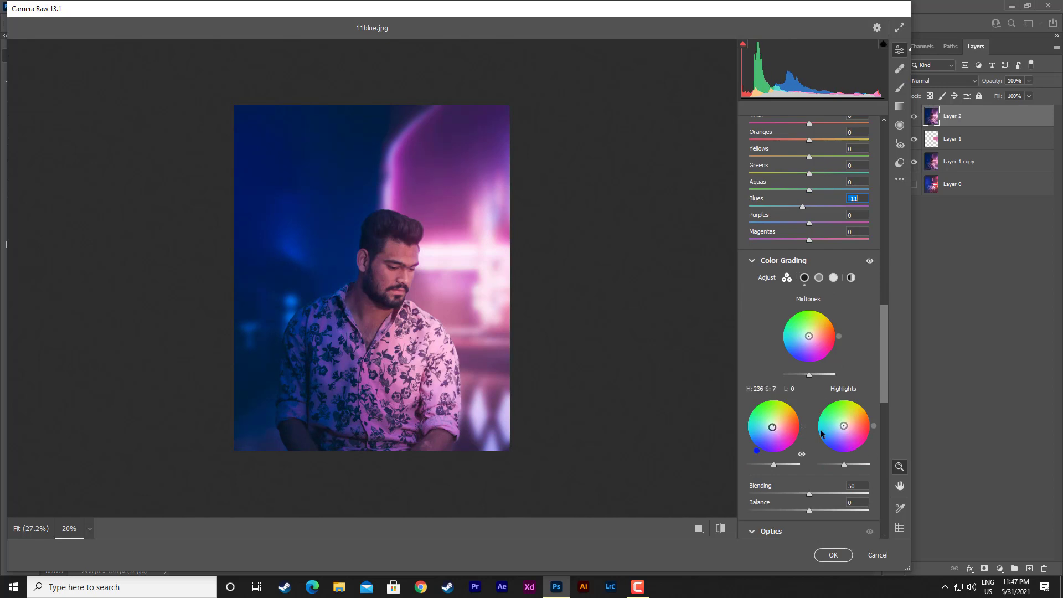
pyautogui.moveTo(844, 426); pyautogui.dragTo(845, 426)
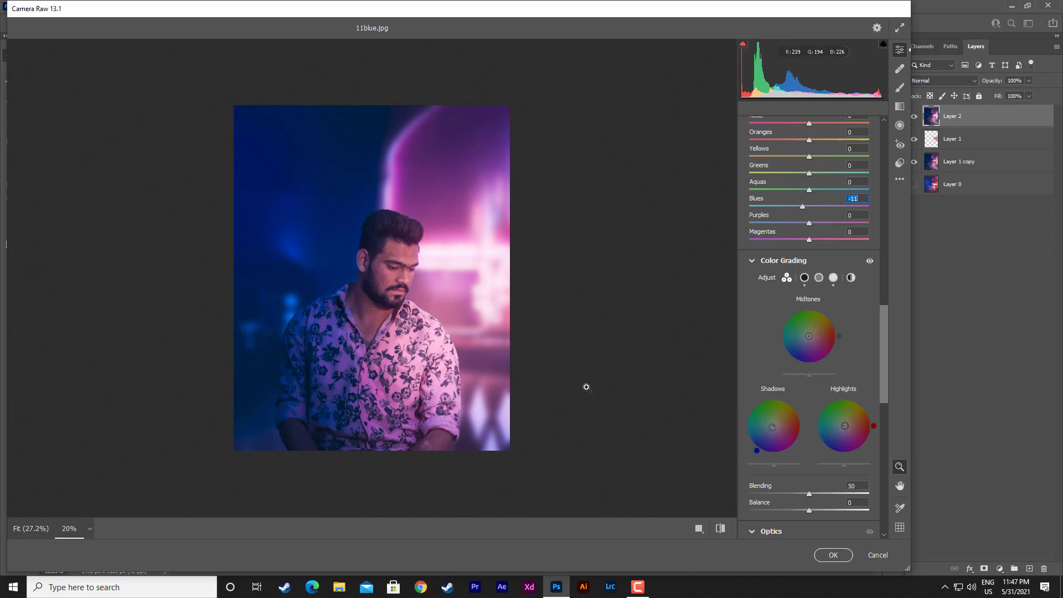
# Step: Add a soft vignette, then boost the blue primary saturation and nudge its hue in Calibration
pyautogui.scroll(-2, 825, 457)
pyautogui.scroll(-2, 825, 456)
pyautogui.moveTo(809, 369)
pyautogui.mouseDown()
pyautogui.moveTo(869, 373)
pyautogui.moveTo(857, 369)
pyautogui.mouseUp()
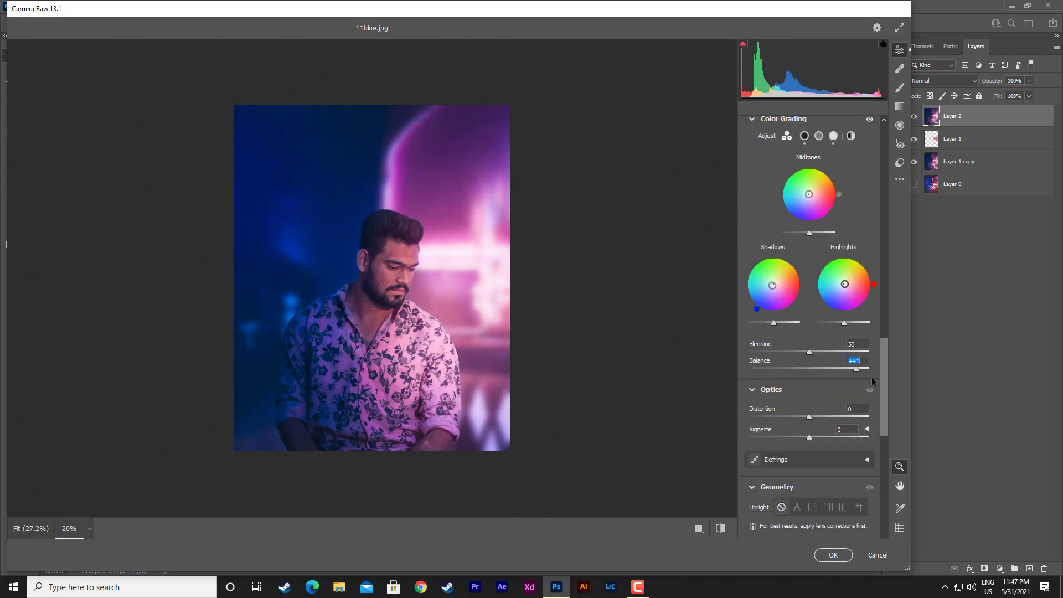
pyautogui.scroll(-1, 816, 377)
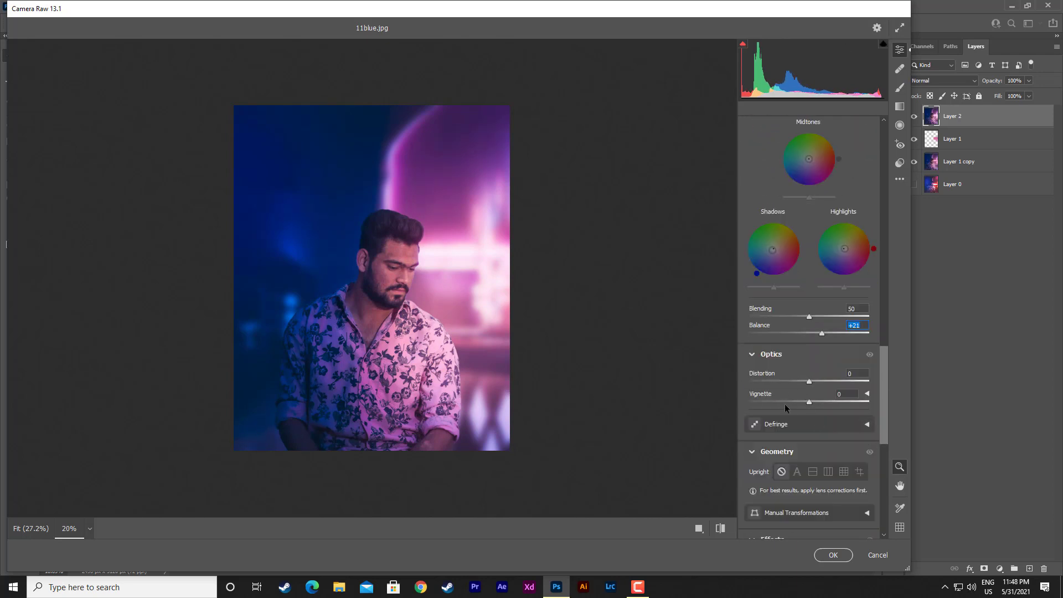
pyautogui.scroll(-6, 787, 410)
pyautogui.scroll(-1, 789, 417)
pyautogui.moveTo(800, 338)
pyautogui.mouseDown()
pyautogui.moveTo(781, 337)
pyautogui.moveTo(800, 338)
pyautogui.mouseUp()
pyautogui.scroll(-4, 808, 393)
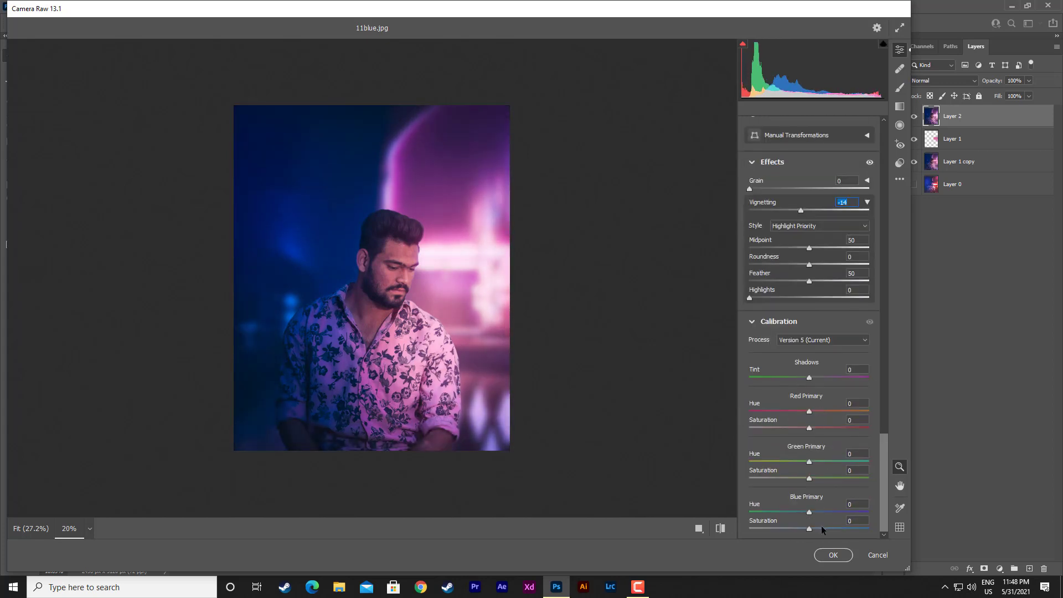
pyautogui.click(822, 527)
pyautogui.moveTo(809, 512); pyautogui.dragTo(801, 510)
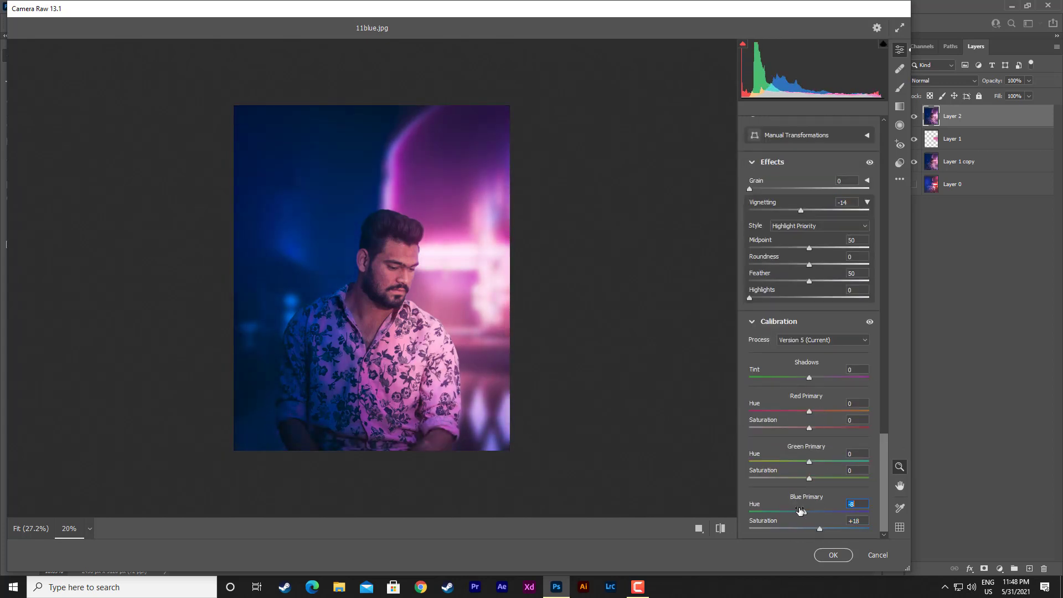
pyautogui.scroll(3, 843, 333)
pyautogui.scroll(10, 843, 327)
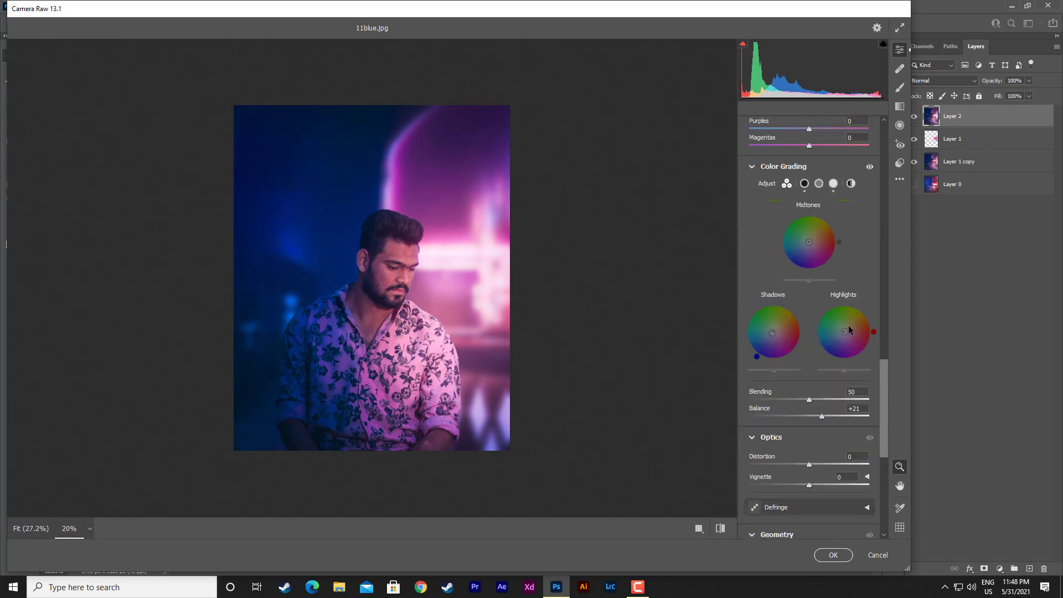
pyautogui.scroll(6, 844, 320)
pyautogui.scroll(2, 844, 317)
pyautogui.scroll(4, 844, 317)
pyautogui.scroll(5, 844, 317)
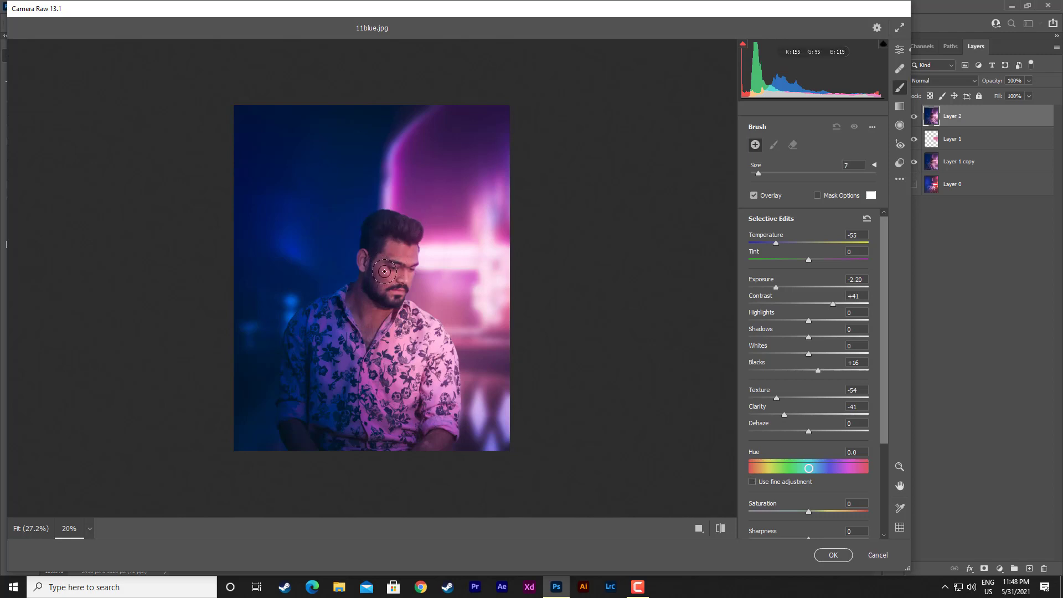
# Step: Brush Texture -71 and Clarity -66 over the forehead, nose, lips, neck and beard
pyautogui.press('z')
pyautogui.moveTo(384, 271); pyautogui.dragTo(438, 271)
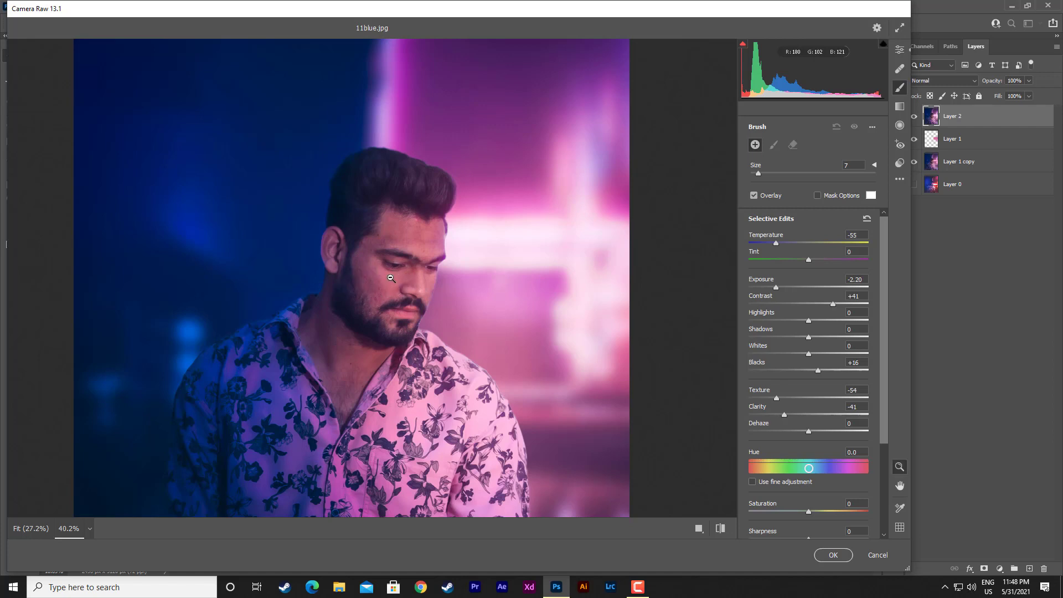
pyautogui.scroll(2, 390, 278)
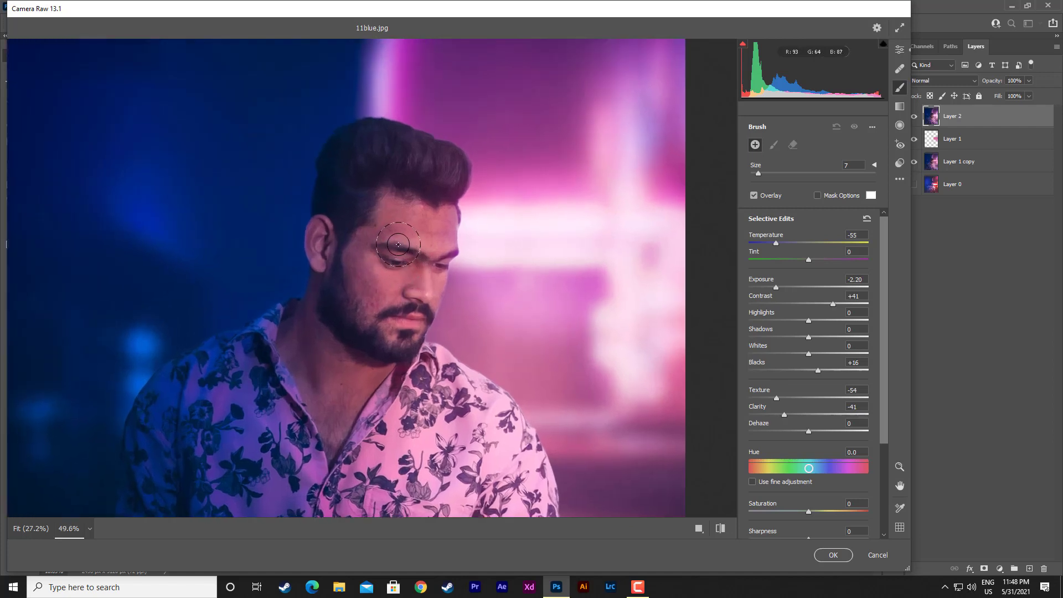
pyautogui.press('[')
pyautogui.press('[')
pyautogui.press('[')
pyautogui.click(872, 126)
pyautogui.click(908, 161)
pyautogui.moveTo(769, 397); pyautogui.dragTo(766, 397)
pyautogui.moveTo(363, 266)
pyautogui.mouseDown()
pyautogui.moveTo(389, 301)
pyautogui.moveTo(415, 236)
pyautogui.mouseUp()
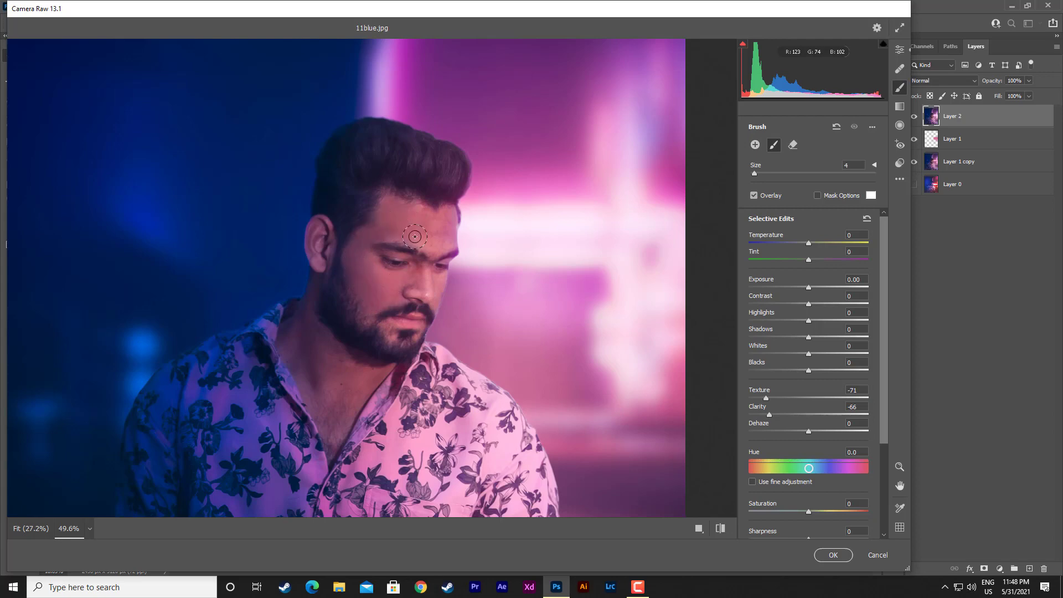
pyautogui.moveTo(415, 236); pyautogui.dragTo(409, 269)
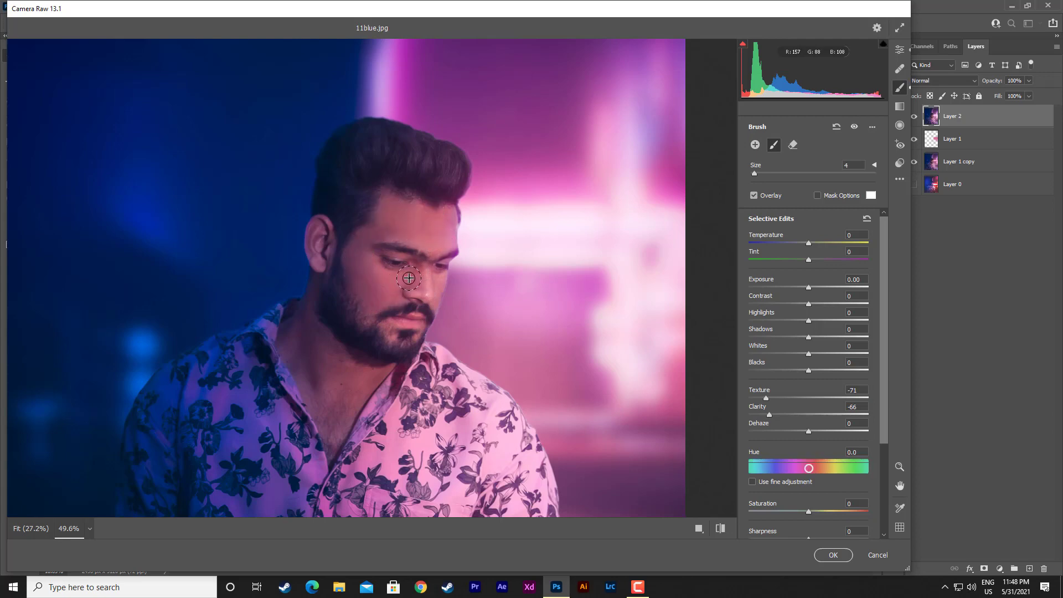
pyautogui.press('[')
pyautogui.moveTo(436, 280)
pyautogui.mouseDown()
pyautogui.moveTo(434, 327)
pyautogui.moveTo(387, 326)
pyautogui.moveTo(325, 352)
pyautogui.mouseUp()
pyautogui.moveTo(324, 351); pyautogui.dragTo(334, 278)
# Step: Reset the brush's Highlights, Temperature and Tint to zero and darken its Shadows
pyautogui.scroll(-3, 401, 261)
pyautogui.scroll(-1, 401, 261)
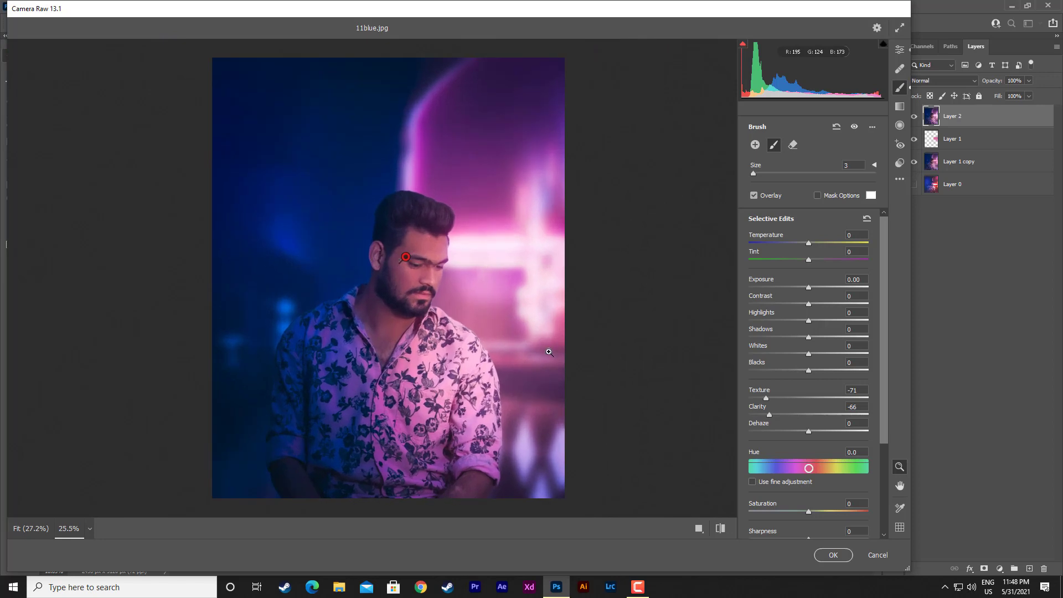
pyautogui.moveTo(808, 320); pyautogui.dragTo(825, 323)
pyautogui.doubleClick(822, 320)
pyautogui.doubleClick(793, 244)
pyautogui.doubleClick(817, 260)
pyautogui.click(809, 287)
pyautogui.moveTo(808, 337); pyautogui.dragTo(778, 337)
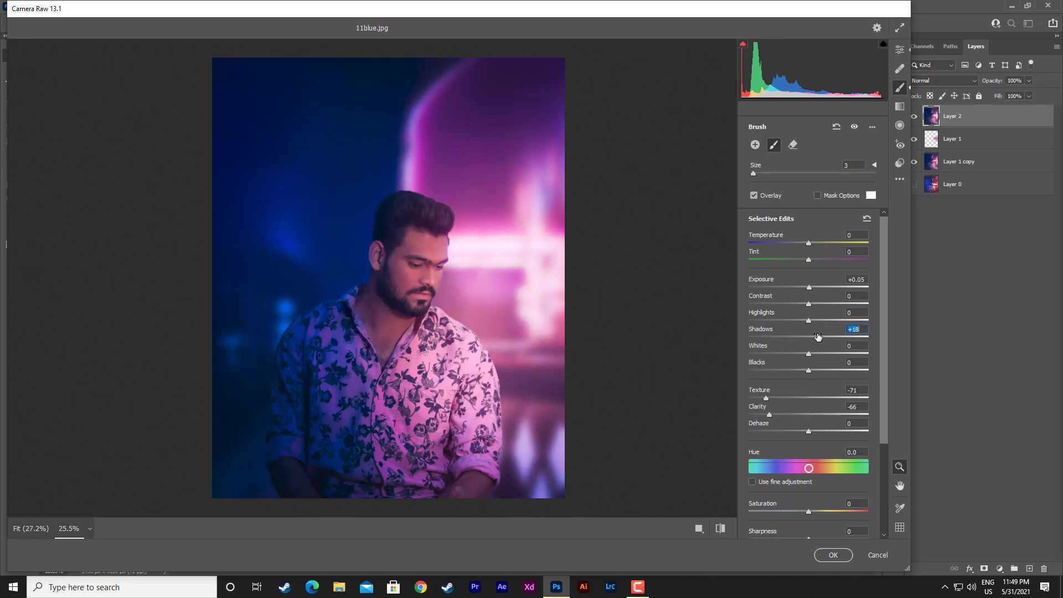
# Step: Reset the brush Shadows to zero and commit the Camera Raw edits to Layer 2
pyautogui.doubleClick(779, 332)
pyautogui.click(834, 555)
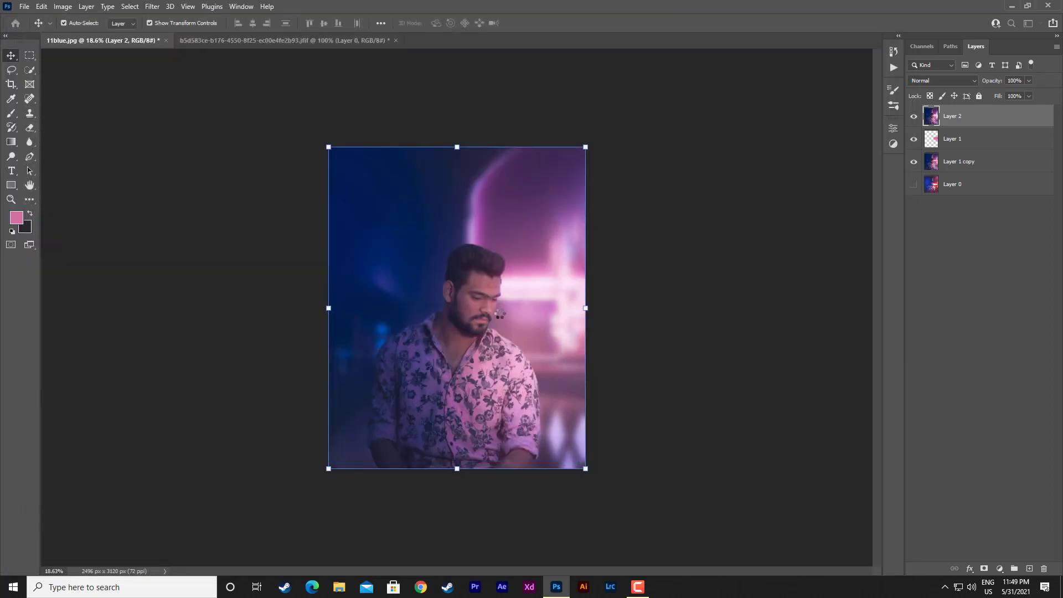
pyautogui.scroll(2, 502, 326)
pyautogui.scroll(1, 504, 341)
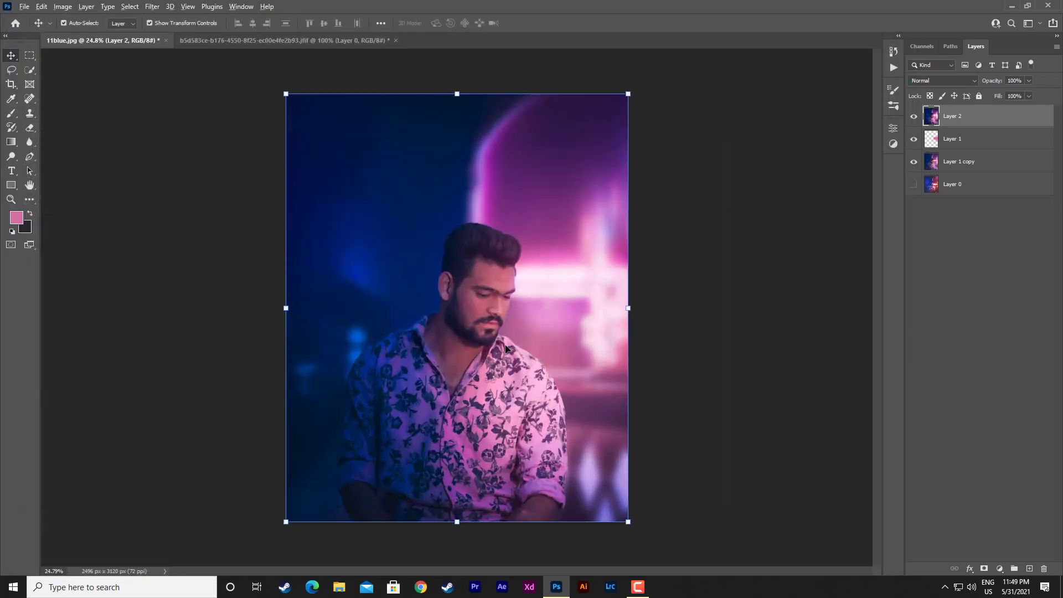
pyautogui.scroll(-2, 505, 348)
pyautogui.scroll(1, 505, 348)
pyautogui.scroll(-1, 565, 334)
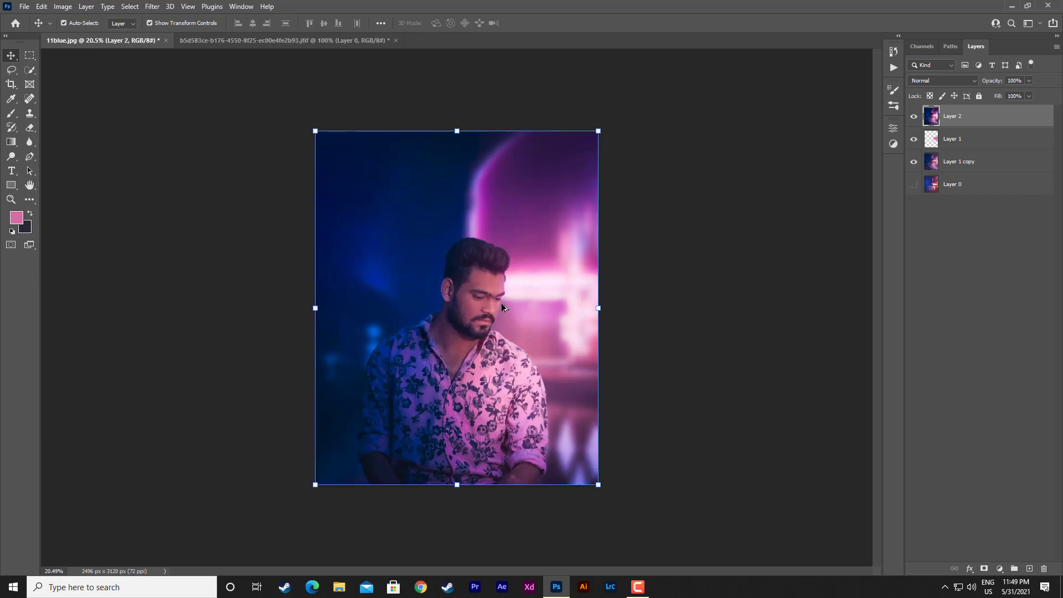
pyautogui.scroll(1, 501, 304)
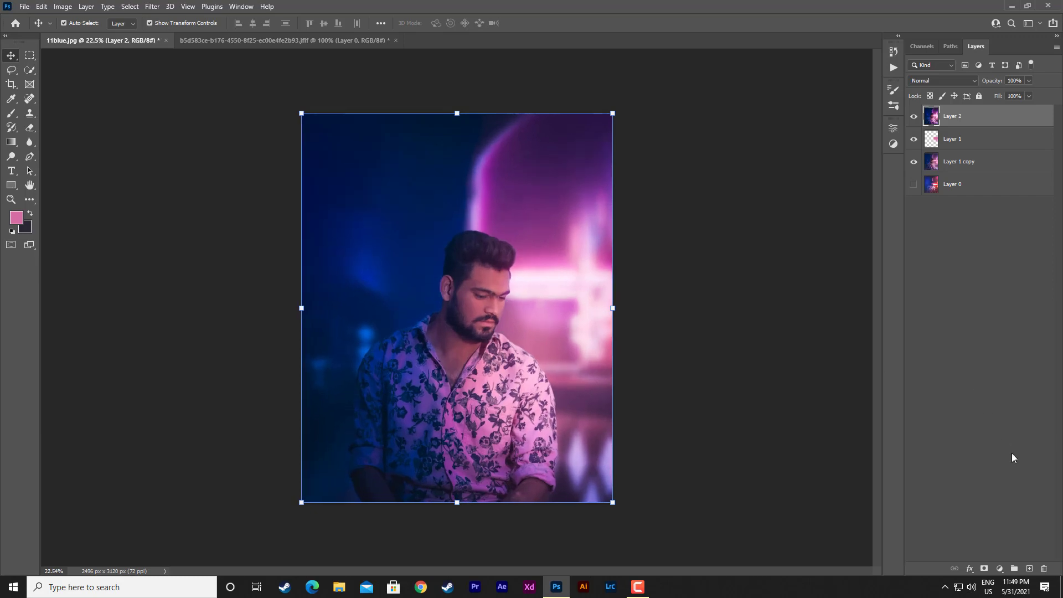
# Step: Compare against the original Layer 0, then restore the edited composite and reselect Layer 2
pyautogui.keyDown('alt'); pyautogui.click(914, 184); pyautogui.keyUp('alt')
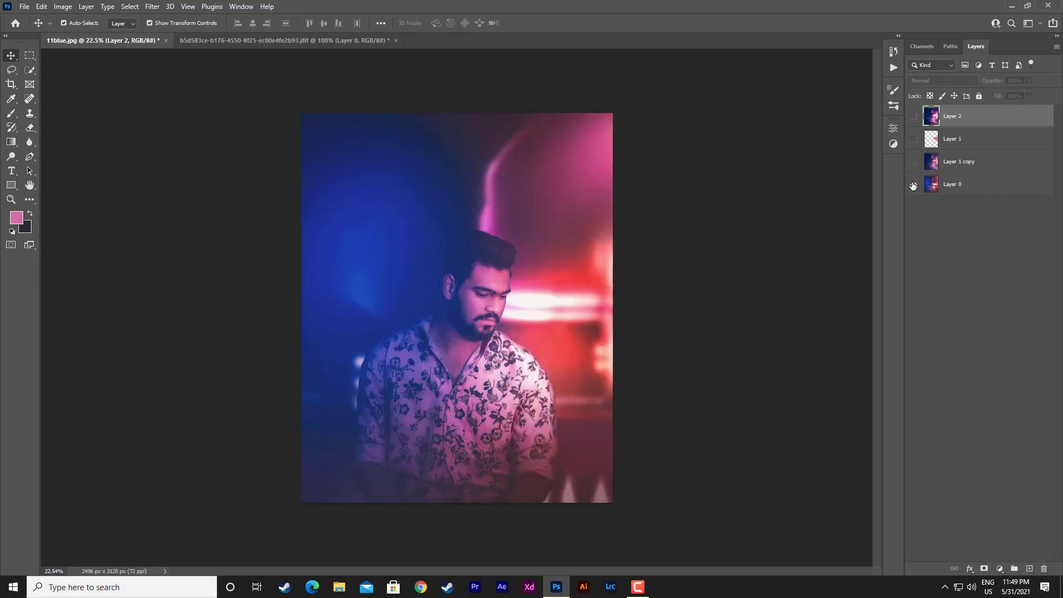
pyautogui.keyDown('alt'); pyautogui.click(914, 185); pyautogui.keyUp('alt')
pyautogui.click(976, 165)
pyautogui.click(978, 125)
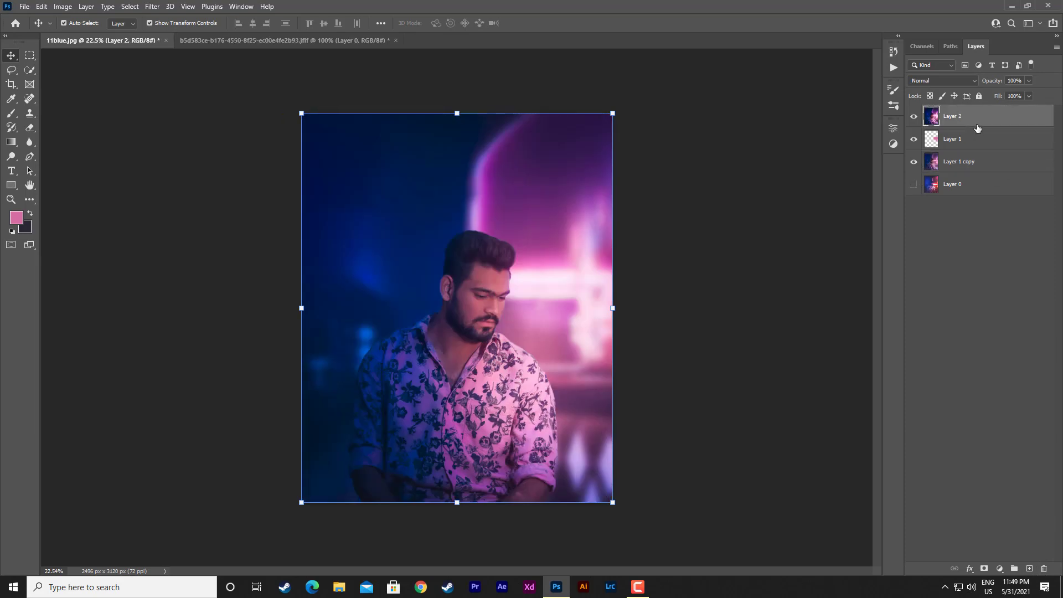
# Step: Add a new empty layer and set the Dodge tool to 40% exposure with a soft brush
pyautogui.hotkey('ctrl', 'shift', 'alt', 'n')
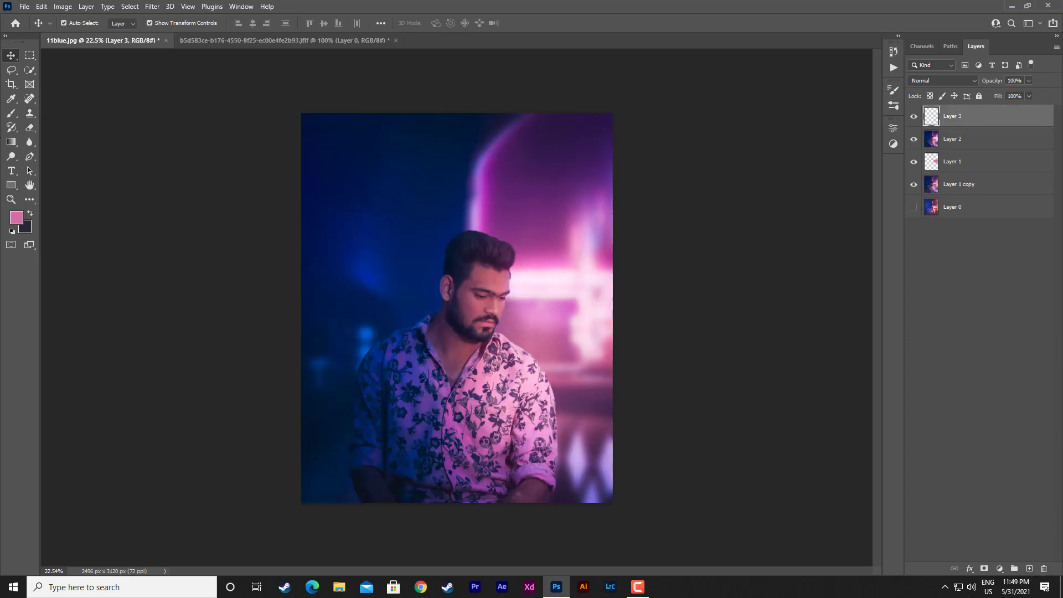
pyautogui.click(10, 159)
pyautogui.rightClick(529, 294)
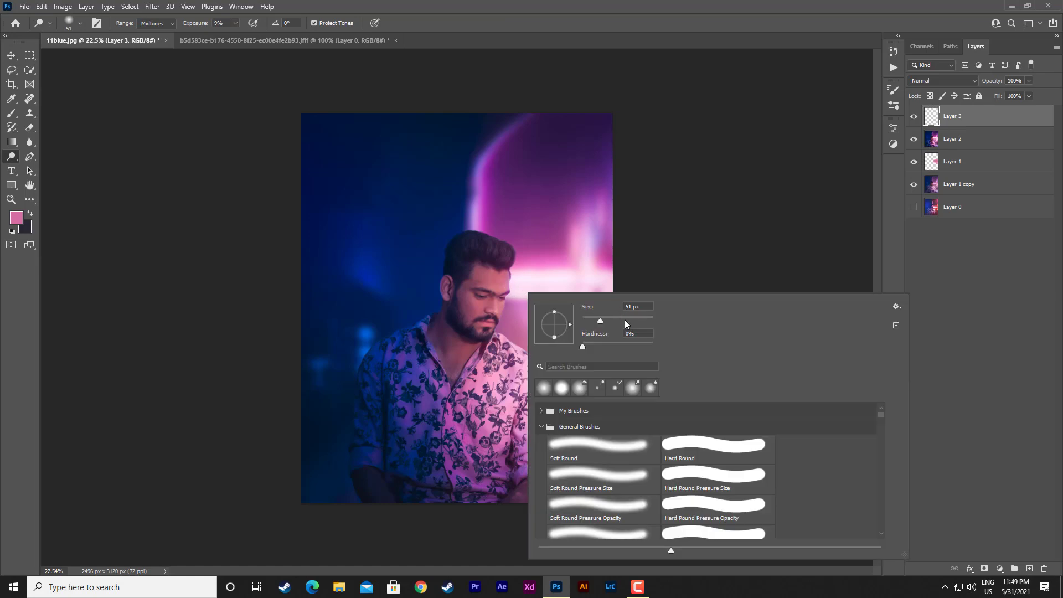
pyautogui.click(501, 257)
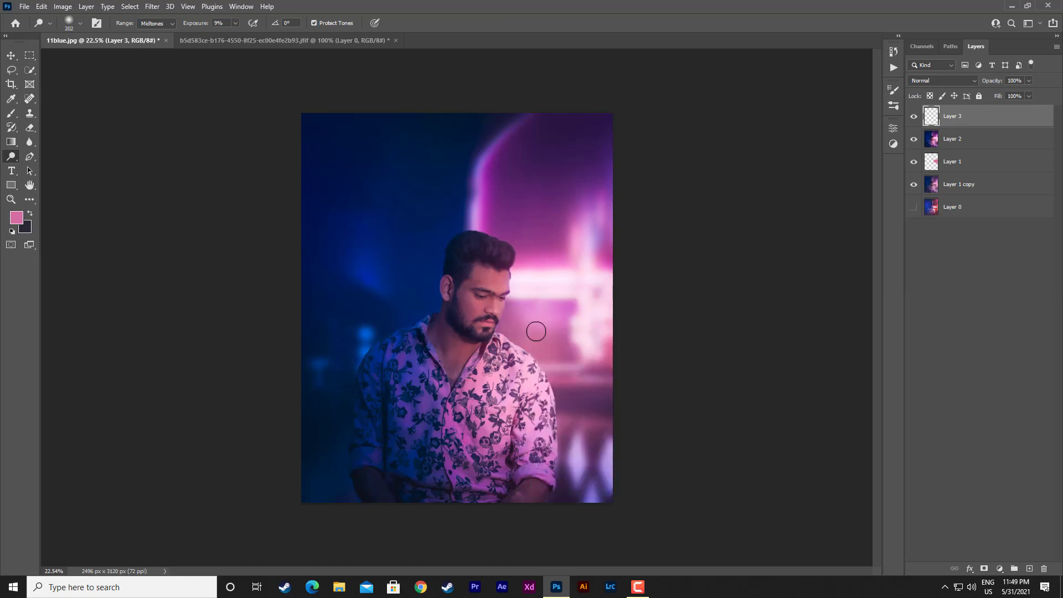
pyautogui.scroll(1, 536, 330)
pyautogui.moveTo(194, 24); pyautogui.dragTo(211, 23)
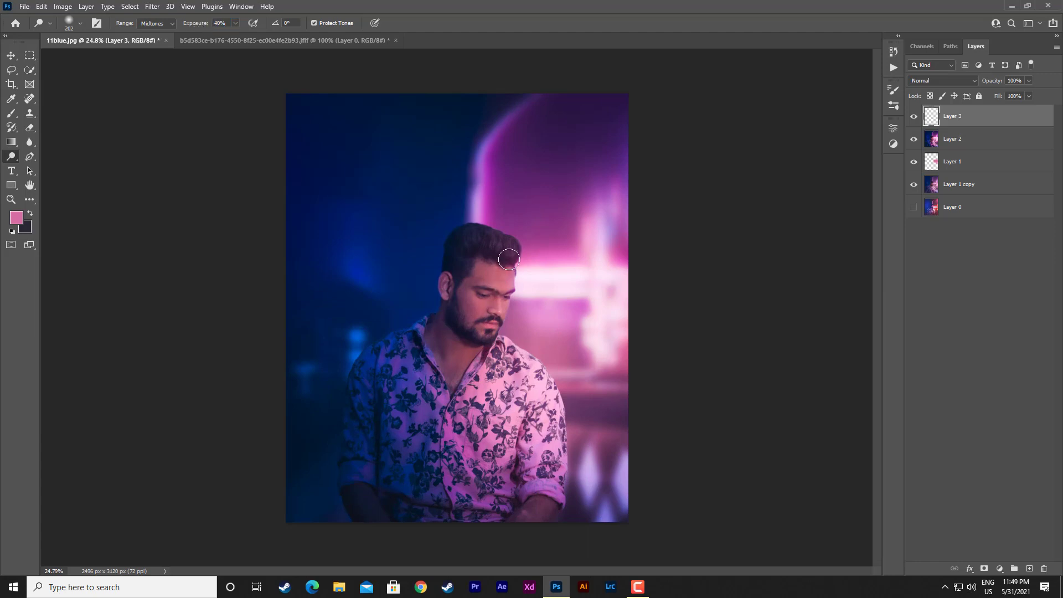
# Step: Make Layer 2 active and dodge around the man's hairline and cheek
pyautogui.rightClick(570, 302)
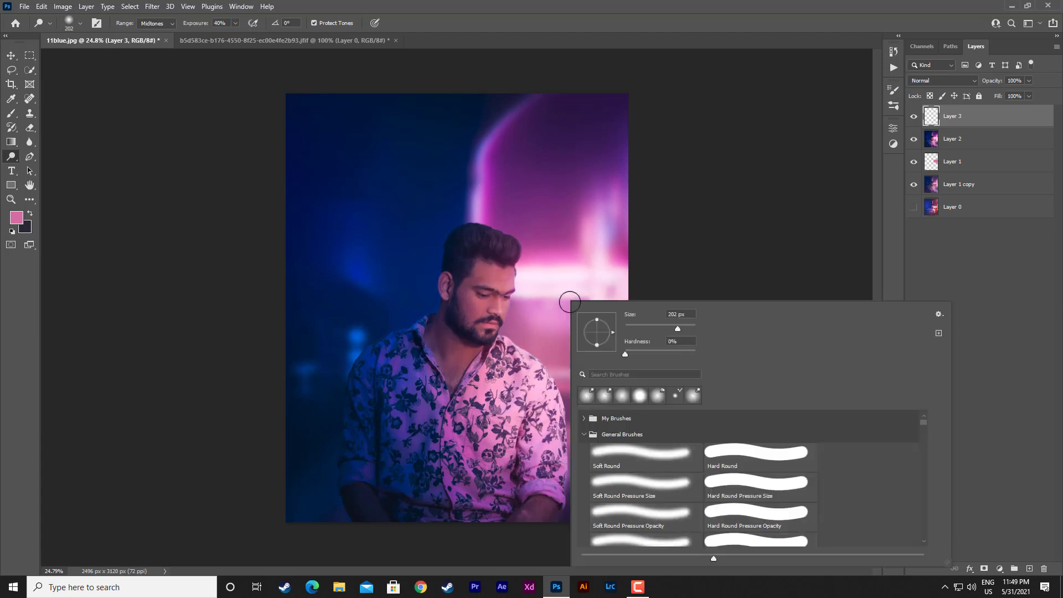
pyautogui.moveTo(687, 330); pyautogui.dragTo(684, 330)
pyautogui.click(961, 140)
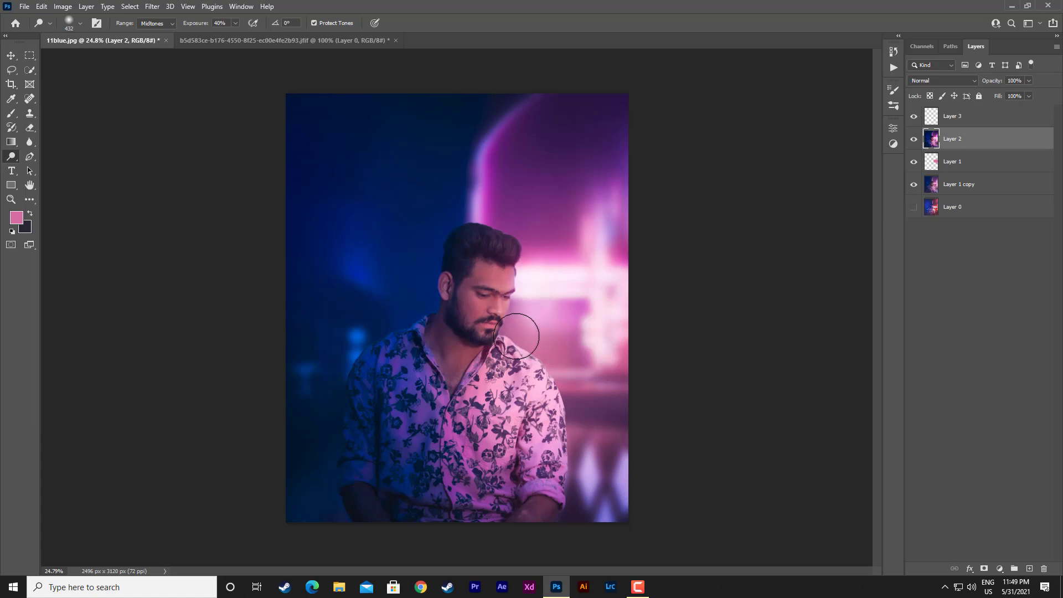
pyautogui.moveTo(541, 214); pyautogui.dragTo(517, 228)
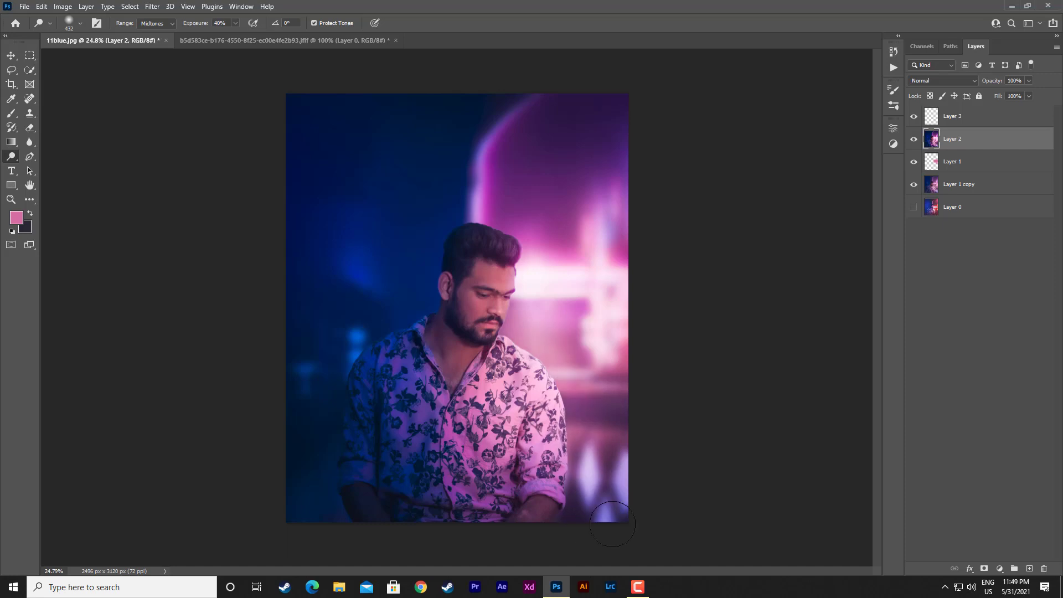
# Step: Shrink the dodge brush to 1457 px and add a new empty layer above Layer 2
pyautogui.scroll(-1, 584, 354)
pyautogui.scroll(1, 580, 338)
pyautogui.rightClick(554, 291)
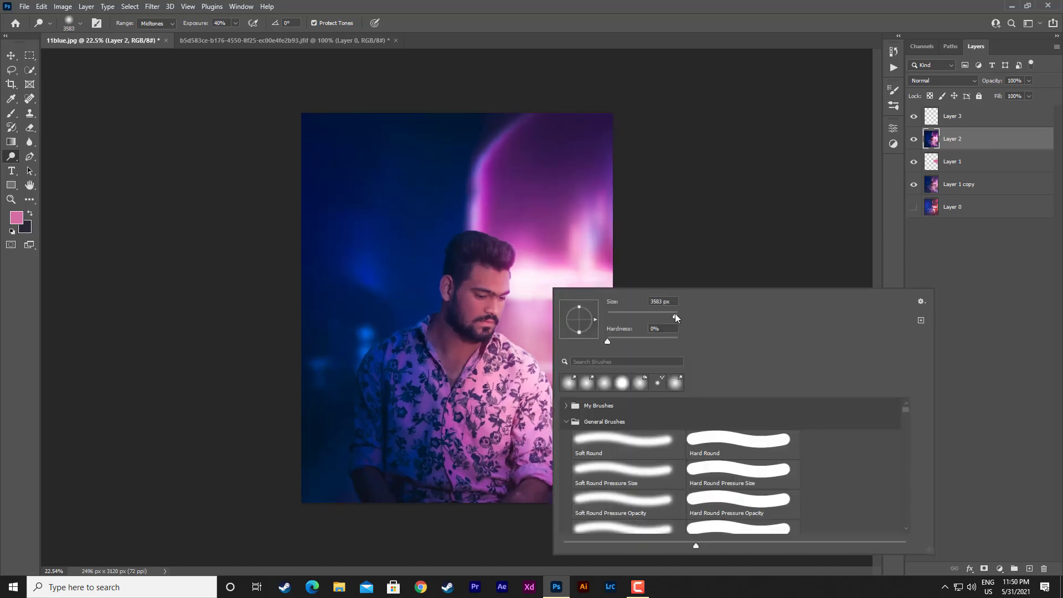
pyautogui.moveTo(676, 316); pyautogui.dragTo(654, 315)
pyautogui.press('Return')
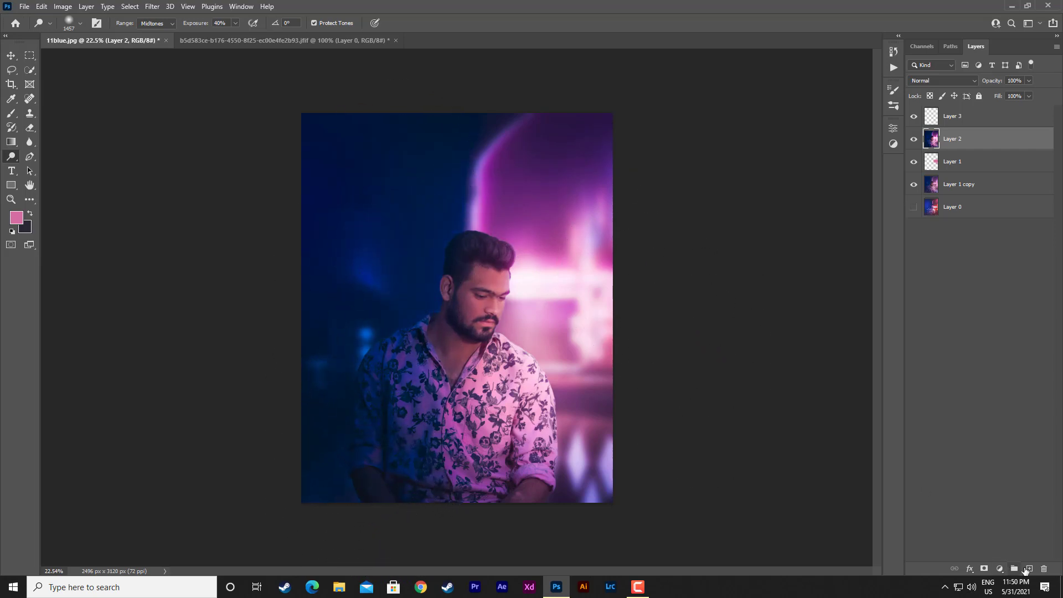
pyautogui.click(1026, 570)
# Step: Brush dark navy evenly over the left side of the photo
pyautogui.press('b')
pyautogui.keyDown('alt'); pyautogui.click(327, 254); pyautogui.keyUp('alt')
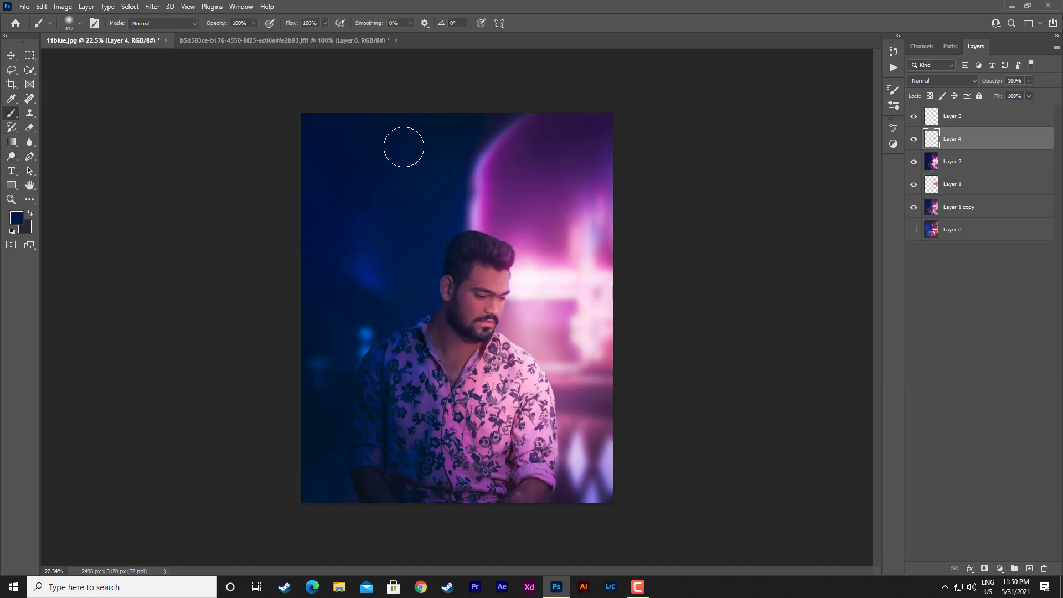
pyautogui.moveTo(404, 147)
pyautogui.mouseDown()
pyautogui.moveTo(437, 383)
pyautogui.moveTo(434, 491)
pyautogui.moveTo(387, 496)
pyautogui.moveTo(439, 399)
pyautogui.moveTo(475, 74)
pyautogui.mouseUp()
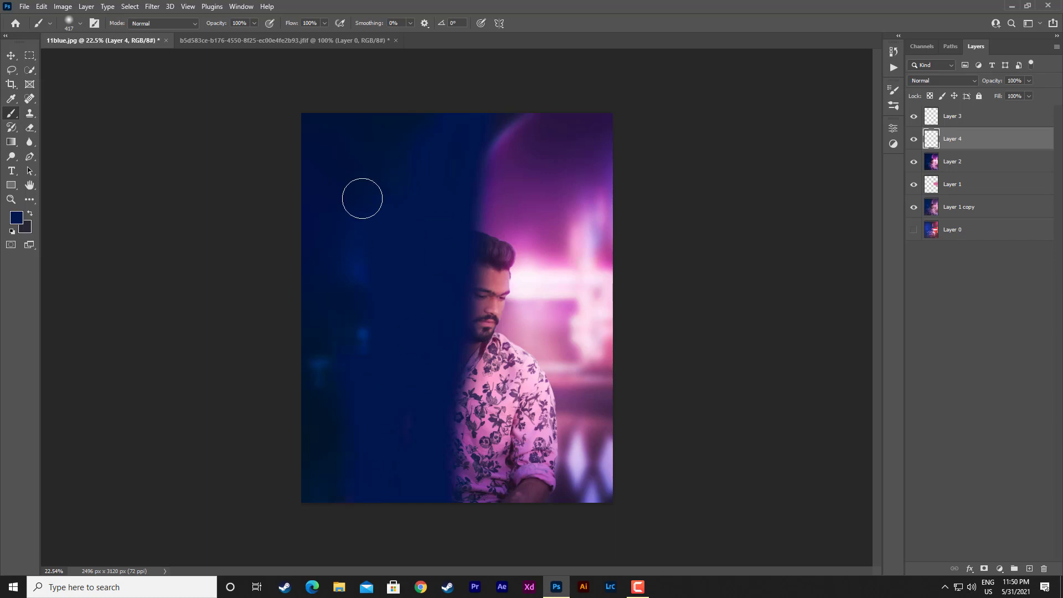
pyautogui.moveTo(362, 198)
pyautogui.mouseDown()
pyautogui.moveTo(356, 451)
pyautogui.moveTo(313, 504)
pyautogui.moveTo(307, 197)
pyautogui.moveTo(420, 120)
pyautogui.mouseUp()
# Step: Restore brush opacity to 100%, set Layer 4 to Screen blend, and select Layer 3
pyautogui.press('6')
pyautogui.moveTo(228, 26); pyautogui.dragTo(260, 26)
pyautogui.click(935, 82)
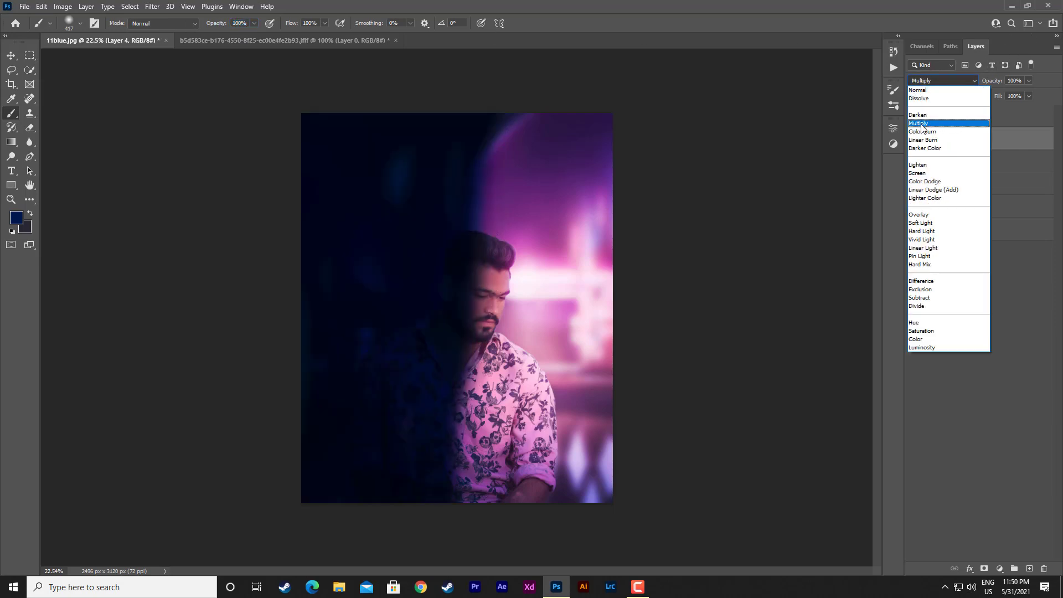
pyautogui.click(923, 174)
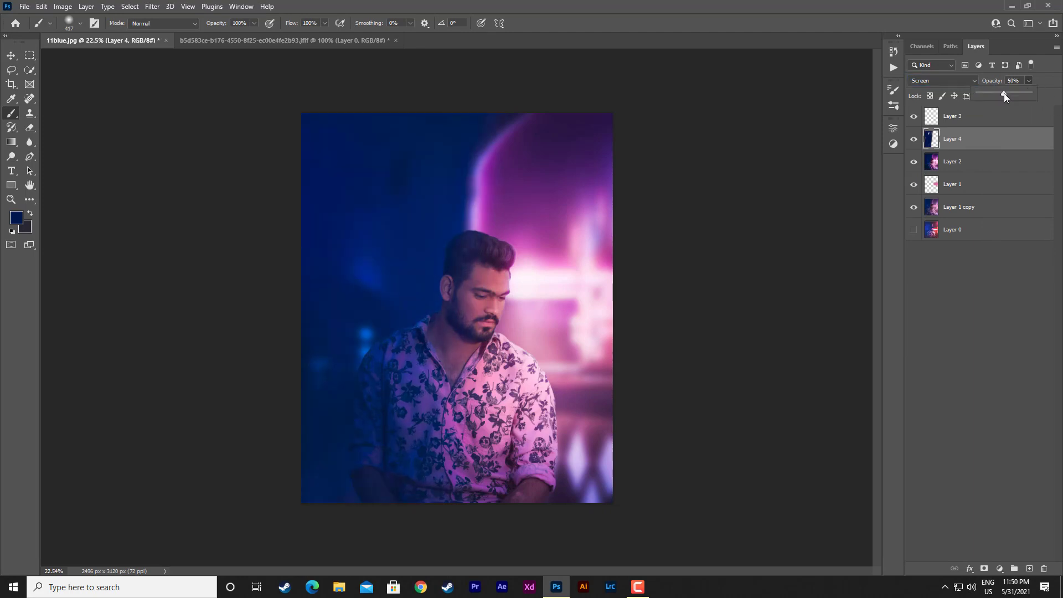
pyautogui.click(977, 125)
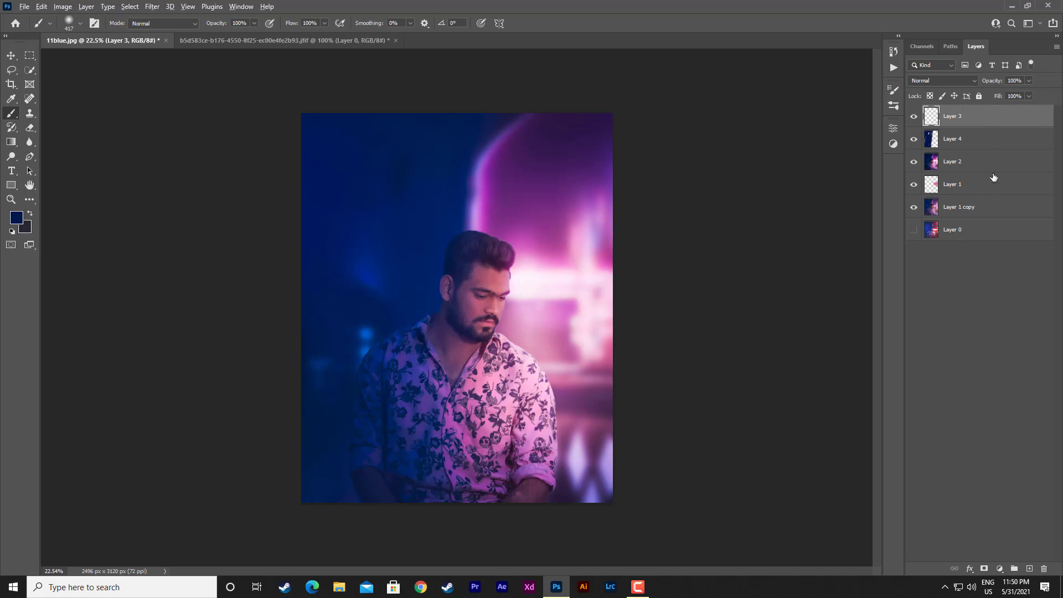
# Step: Add a Selective Color adjustment and, in Blacks, lower Black and nudge Cyan up
pyautogui.click(1000, 568)
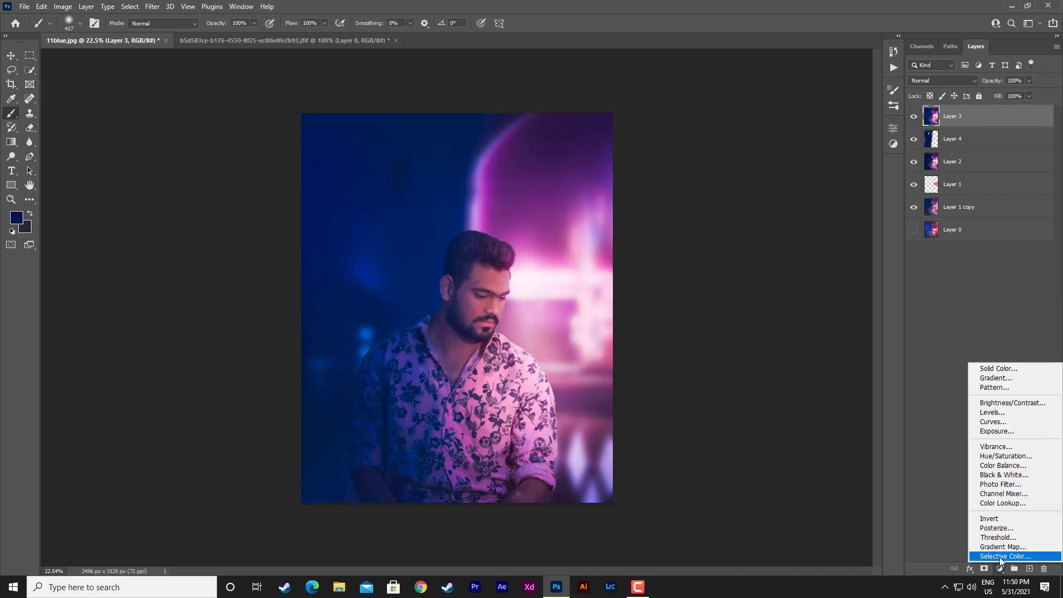
pyautogui.click(785, 171)
pyautogui.click(791, 248)
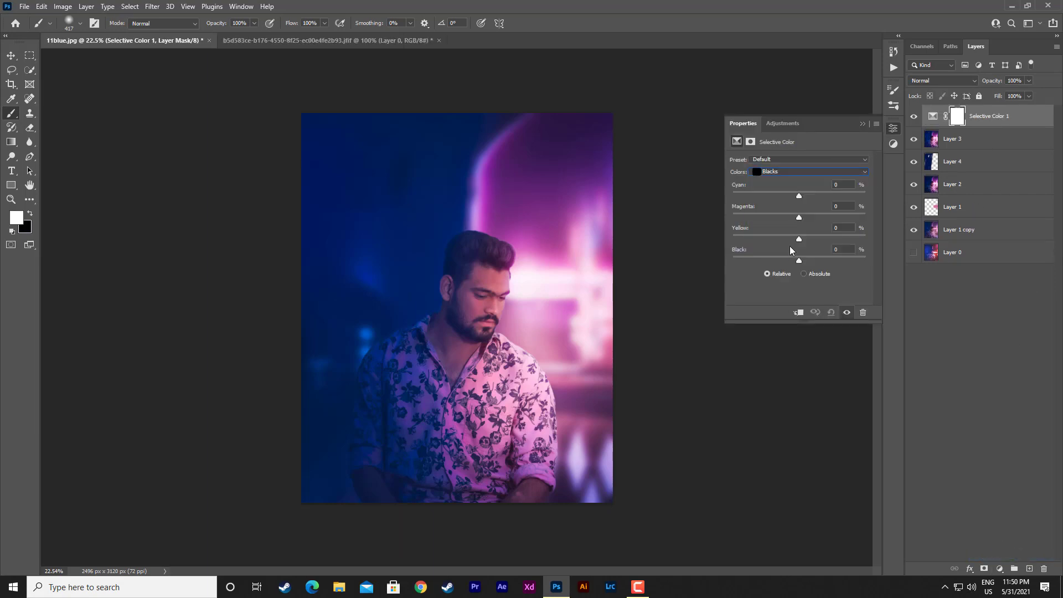
pyautogui.moveTo(799, 260); pyautogui.dragTo(795, 260)
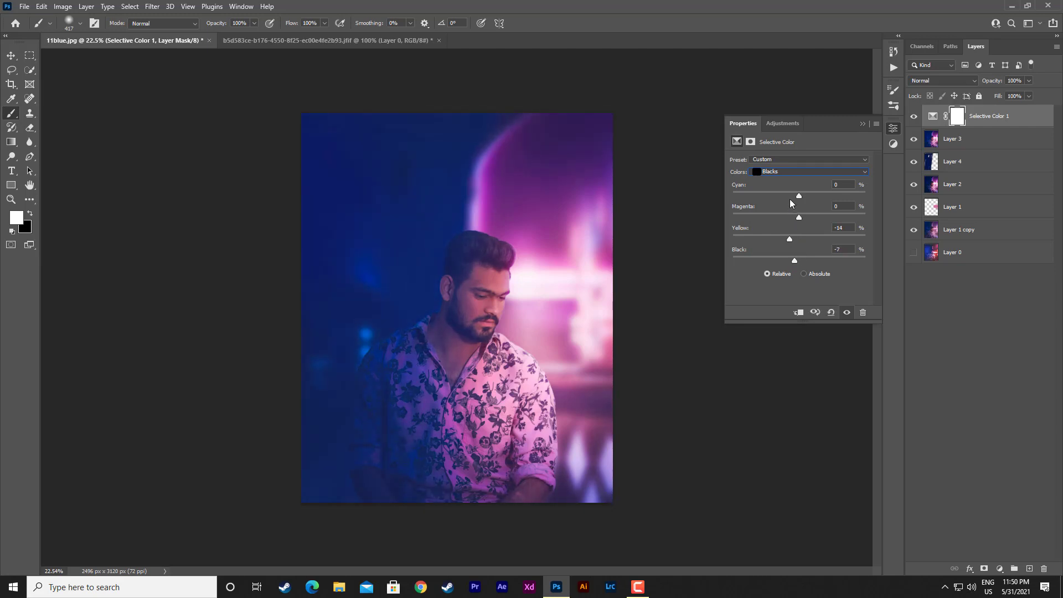
pyautogui.moveTo(799, 196)
pyautogui.mouseDown()
pyautogui.moveTo(816, 197)
pyautogui.moveTo(799, 220)
pyautogui.mouseUp()
# Step: In Reds, set Black to -39, slightly reduce Cyan and Magenta, and reset Yellow to zero
pyautogui.click(803, 172)
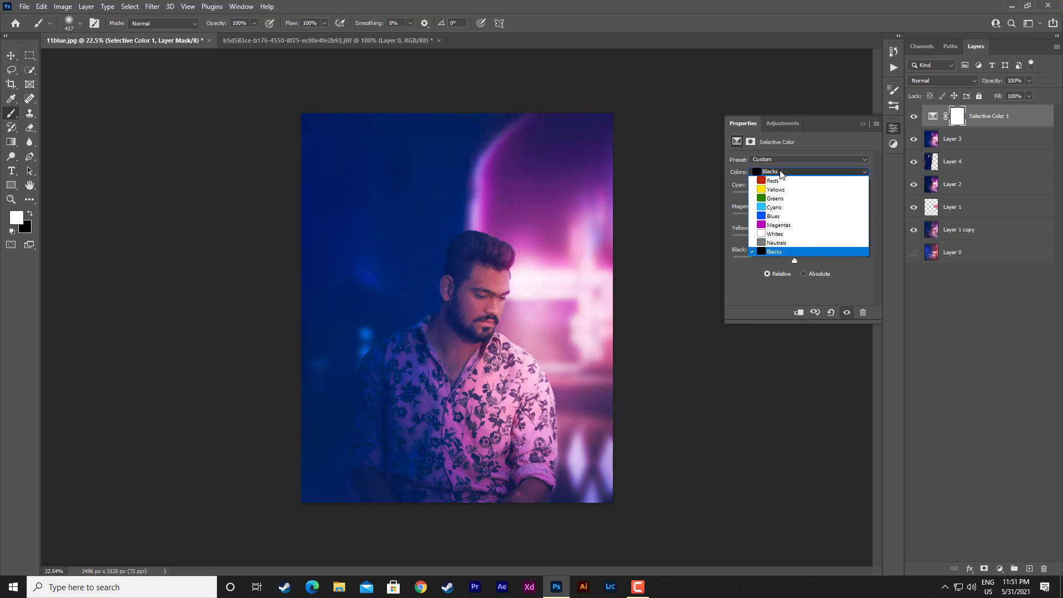
pyautogui.click(792, 178)
pyautogui.moveTo(798, 259)
pyautogui.mouseDown()
pyautogui.moveTo(777, 260)
pyautogui.moveTo(792, 258)
pyautogui.mouseUp()
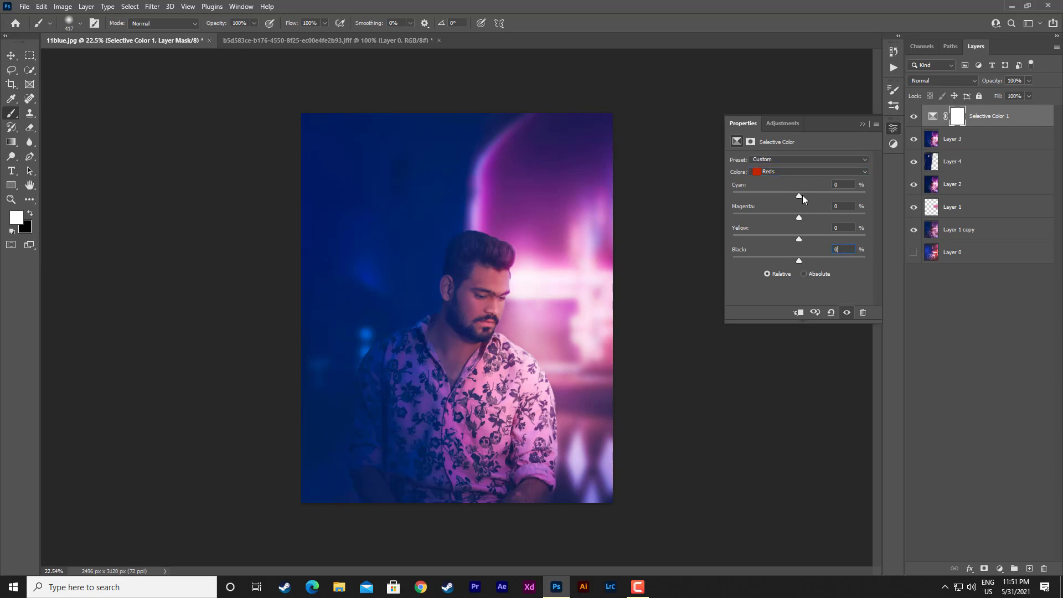
pyautogui.moveTo(799, 195); pyautogui.dragTo(798, 219)
pyautogui.moveTo(783, 240)
pyautogui.mouseDown()
pyautogui.moveTo(799, 239)
pyautogui.moveTo(790, 217)
pyautogui.moveTo(788, 240)
pyautogui.mouseUp()
pyautogui.click(863, 124)
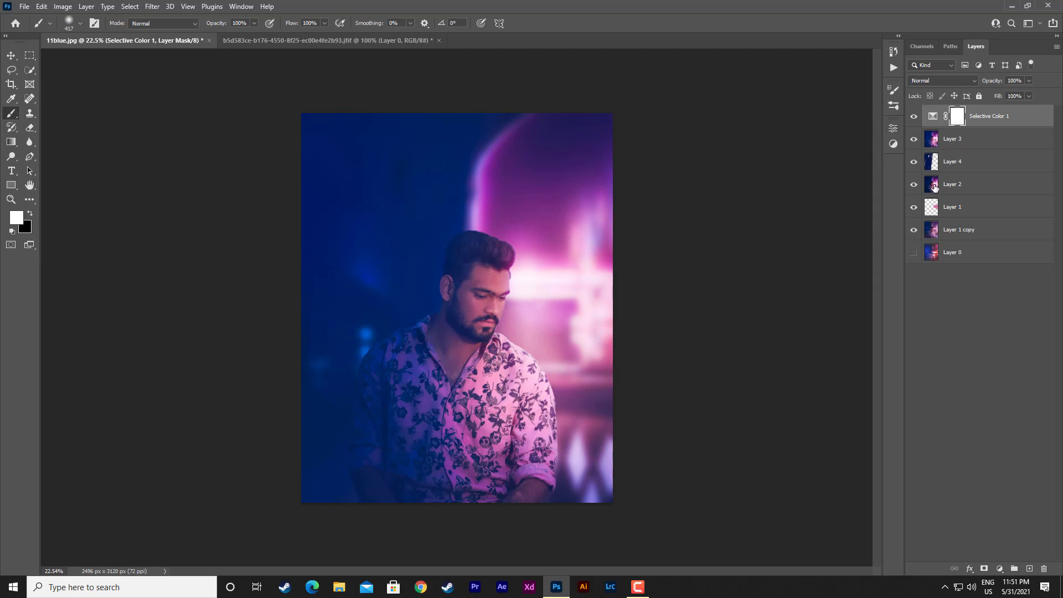
pyautogui.click(914, 255)
# Step: Merge the upper graded layers with Ctrl+E and add a Color Lookup adjustment layer
pyautogui.keyDown('shift'); pyautogui.click(967, 227); pyautogui.keyUp('shift')
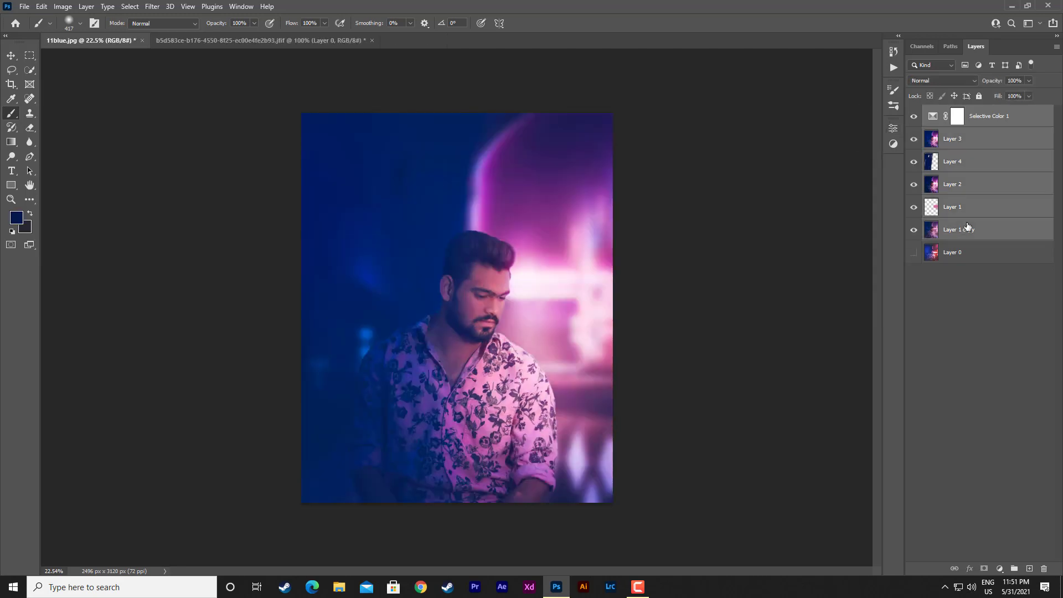
pyautogui.hotkey('ctrl', 'e')
pyautogui.click(914, 140)
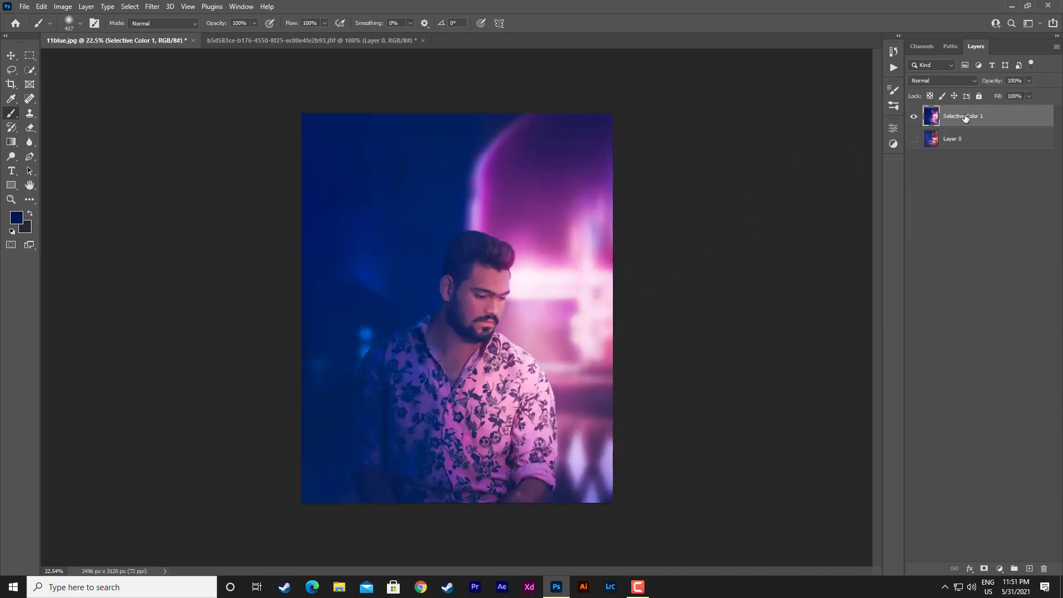
pyautogui.click(1000, 568)
pyautogui.click(1012, 506)
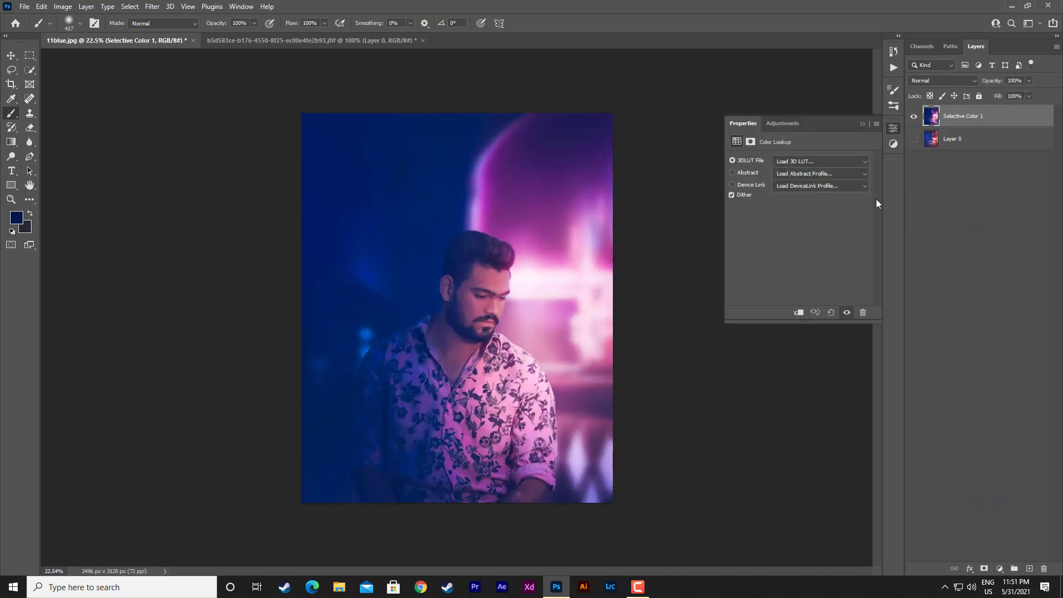
# Step: Choose the Kodak 5218 Kodak 2395 3D LUT for the Color Lookup
pyautogui.click(813, 160)
pyautogui.click(804, 327)
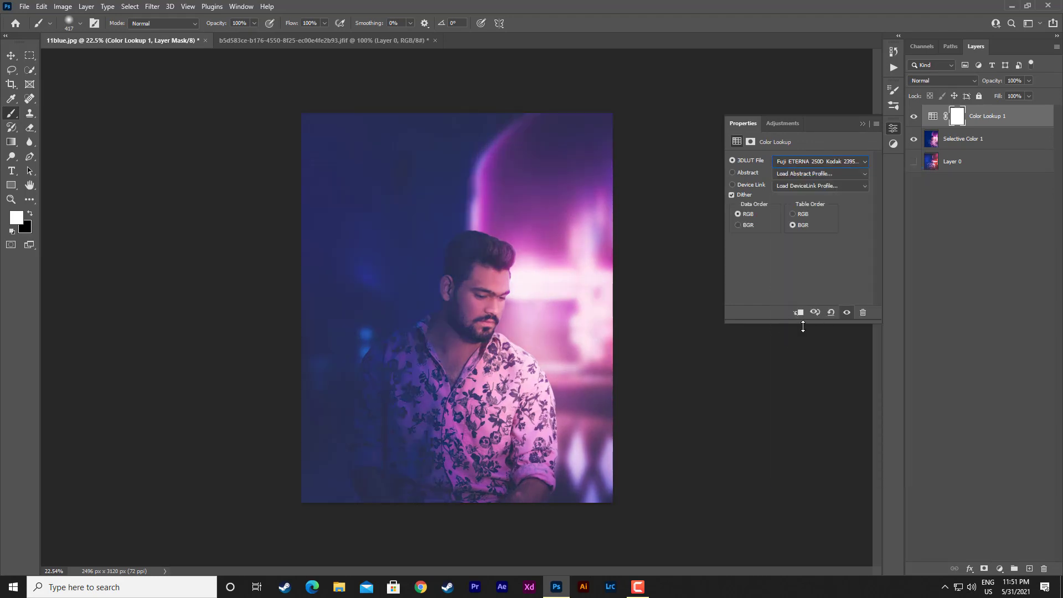
pyautogui.press('Down')
pyautogui.press('Down')
pyautogui.press('Down')
pyautogui.press('Down')
pyautogui.press('Down')
pyautogui.press('Down')
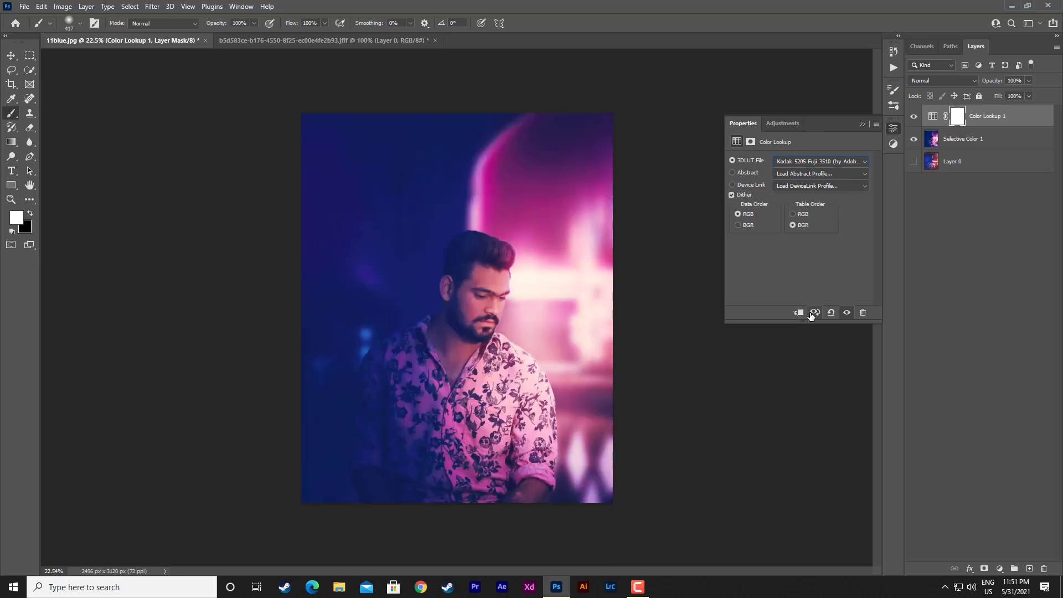
pyautogui.press('Down')
pyautogui.press('Down')
pyautogui.press('Down')
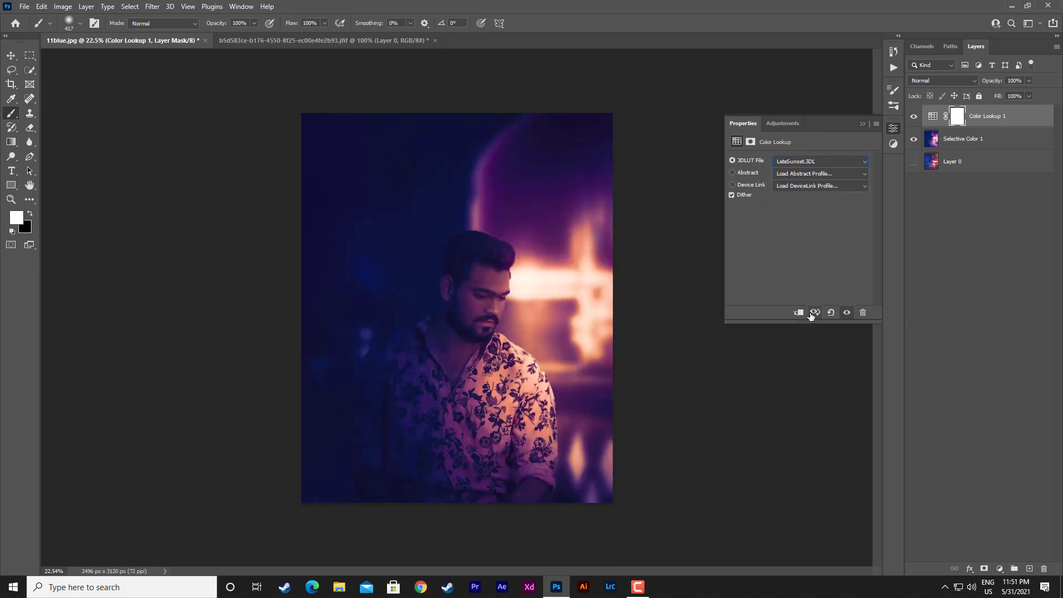
pyautogui.press('Up')
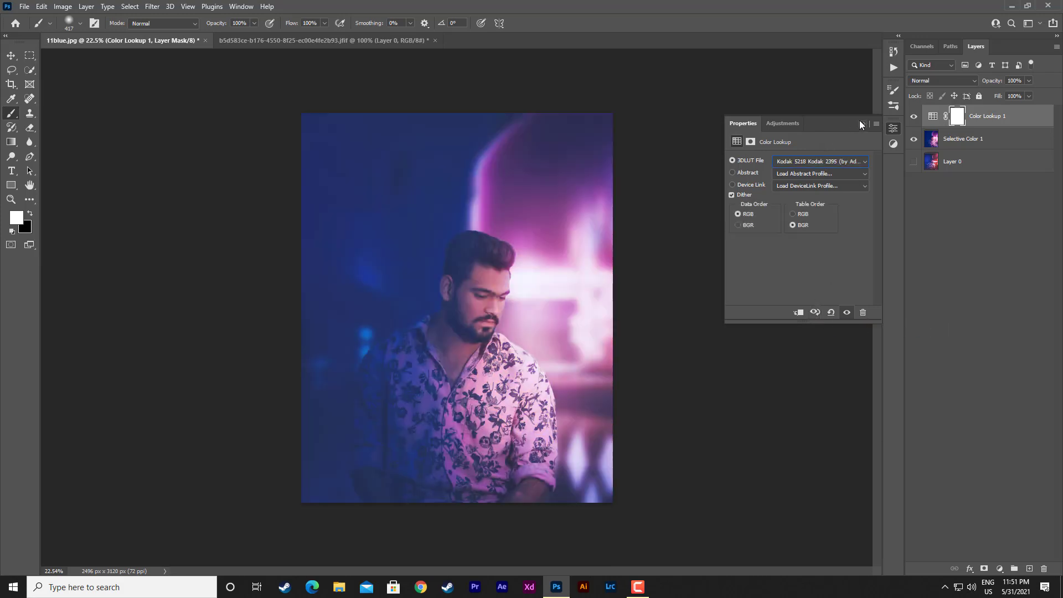
pyautogui.click(860, 122)
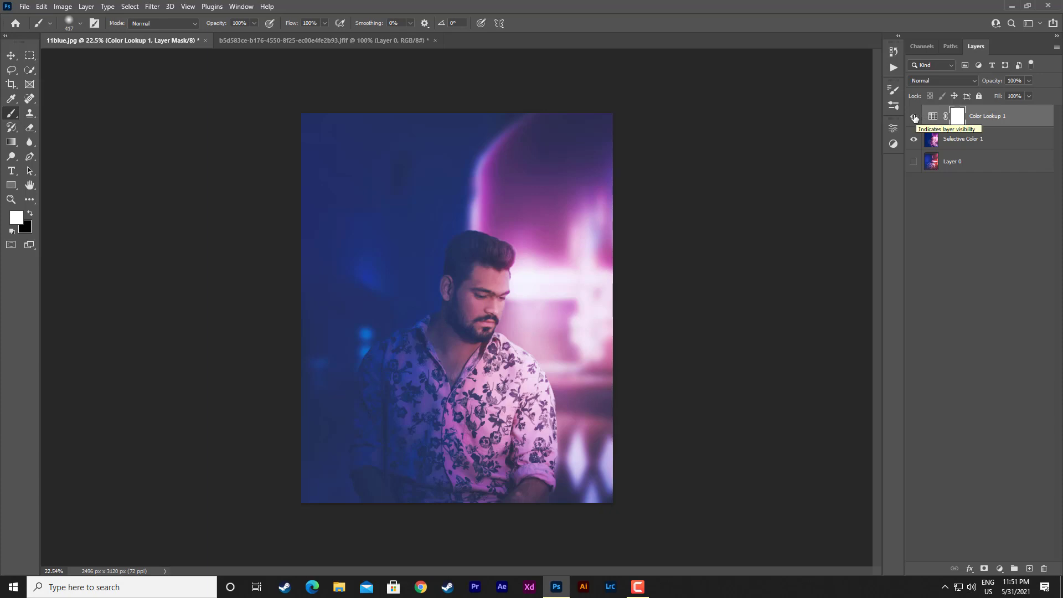
# Step: Lower the Color Lookup to 39% opacity and merge it with Selective Color 1
pyautogui.click(915, 117)
pyautogui.moveTo(1030, 80); pyautogui.dragTo(999, 93)
pyautogui.click(969, 144)
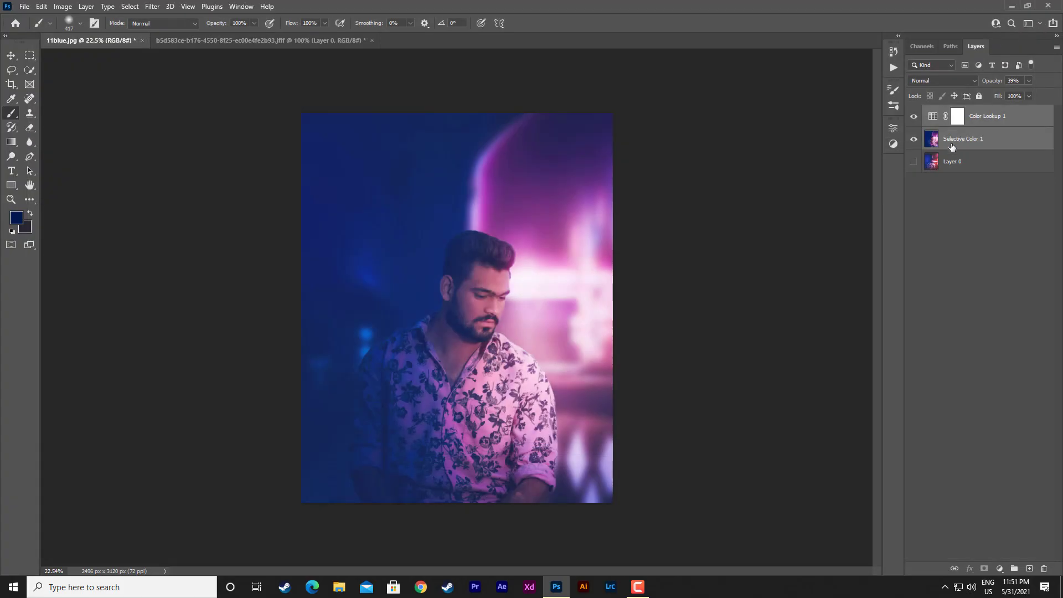
pyautogui.hotkey('ctrl', 'e')
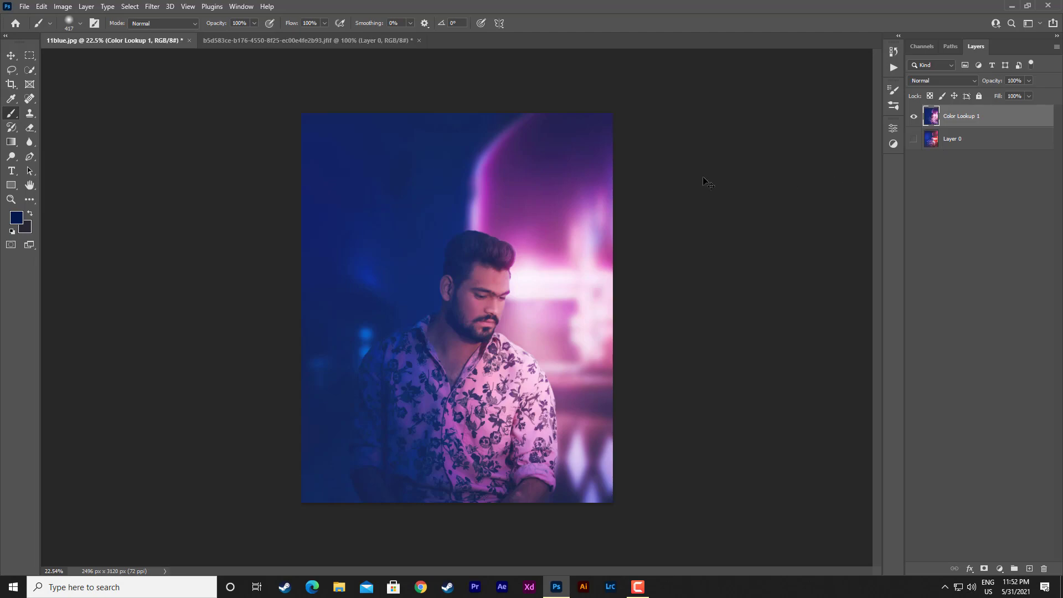
pyautogui.click(151, 6)
# Step: In Camera Raw, lower highlights, lift shadows, raise the tone curve lights, and set Darks to +6
pyautogui.click(177, 87)
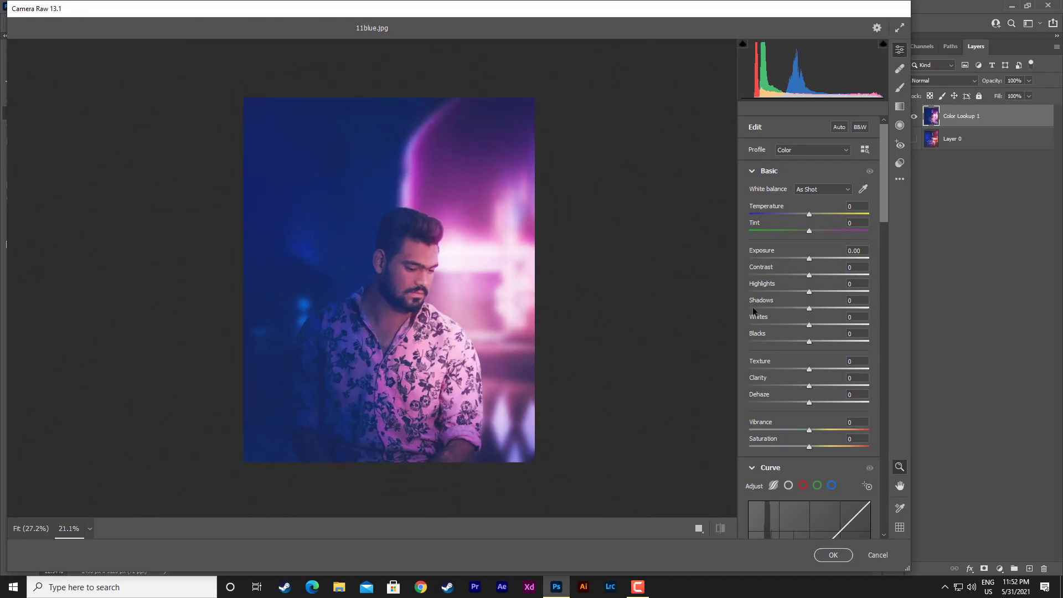
pyautogui.moveTo(781, 291)
pyautogui.mouseDown()
pyautogui.moveTo(835, 308)
pyautogui.moveTo(821, 308)
pyautogui.moveTo(824, 325)
pyautogui.mouseUp()
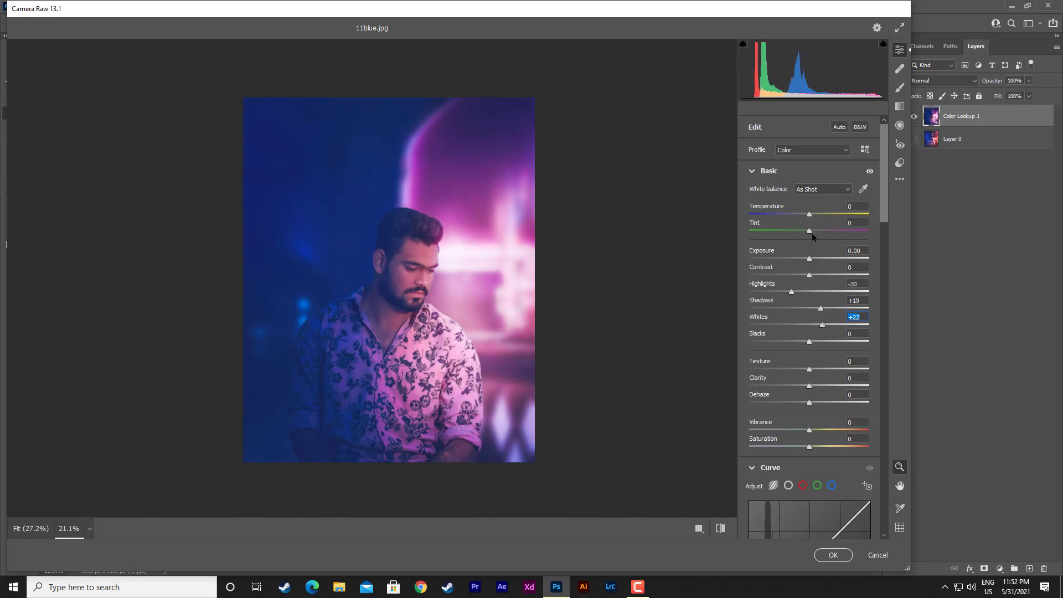
pyautogui.scroll(-1, 810, 377)
pyautogui.scroll(-5, 809, 368)
pyautogui.moveTo(807, 275); pyautogui.dragTo(823, 260)
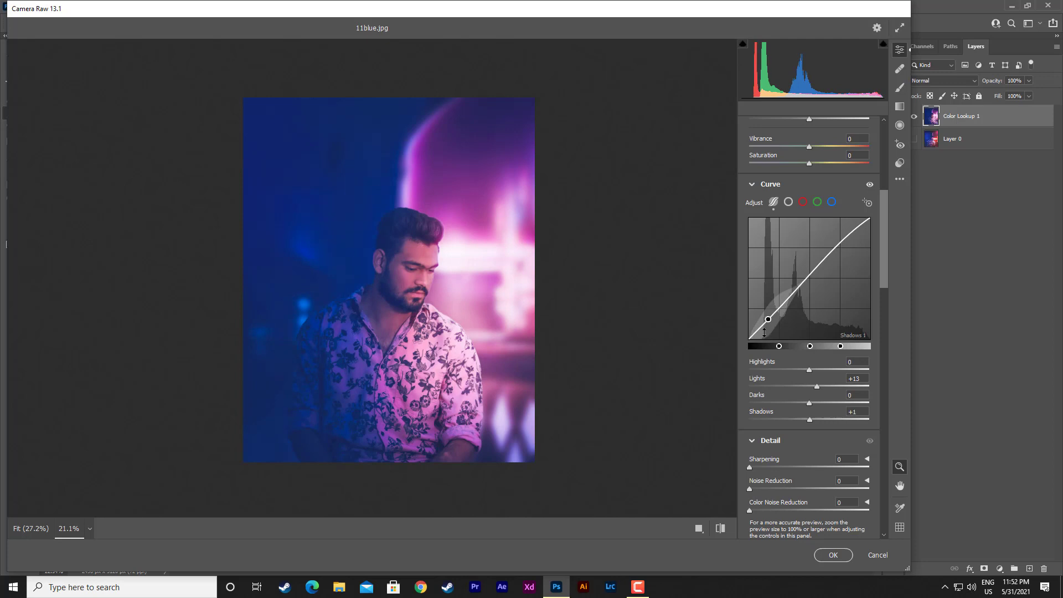
pyautogui.moveTo(810, 404); pyautogui.dragTo(823, 416)
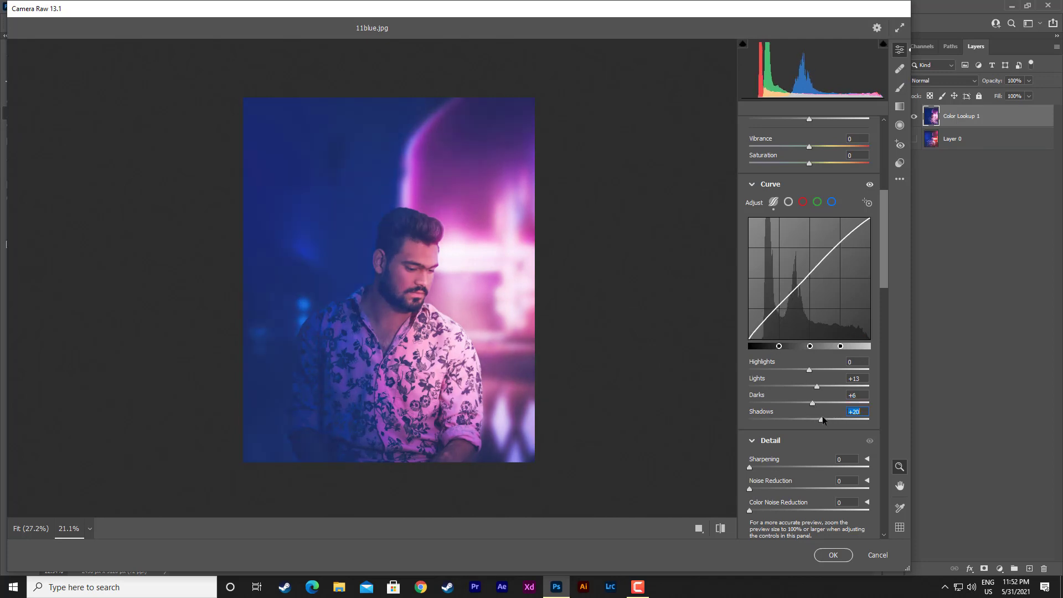
# Step: Adjust Calibration shadow tint and primary hues, shifting the blue primary for a bluer image, and apply
pyautogui.scroll(-1, 823, 417)
pyautogui.scroll(-1, 821, 407)
pyautogui.scroll(-1, 821, 405)
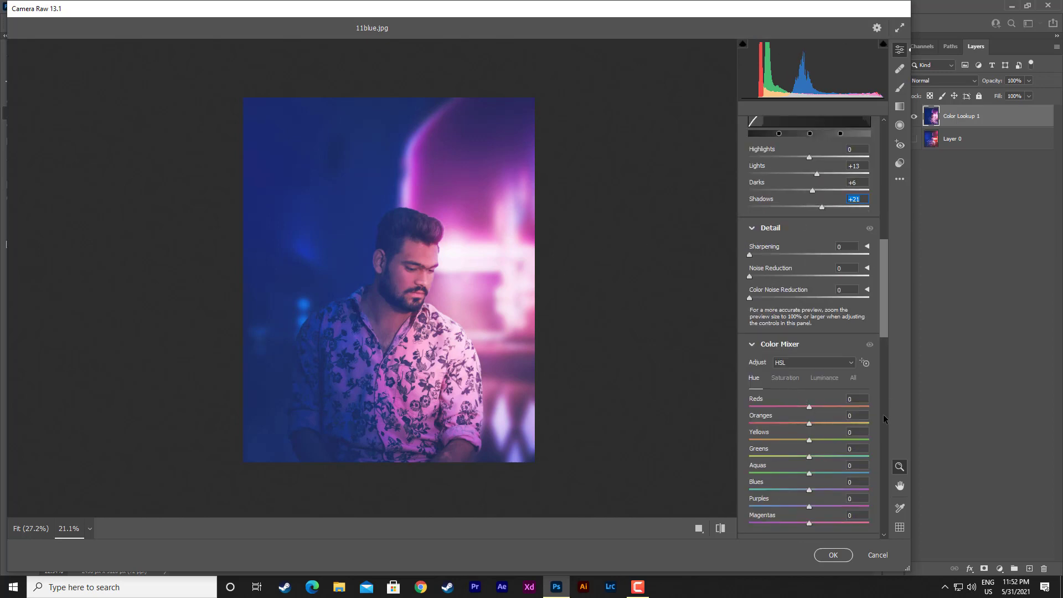
pyautogui.scroll(-3, 820, 450)
pyautogui.scroll(-3, 812, 450)
pyautogui.scroll(-4, 825, 450)
pyautogui.scroll(-3, 824, 449)
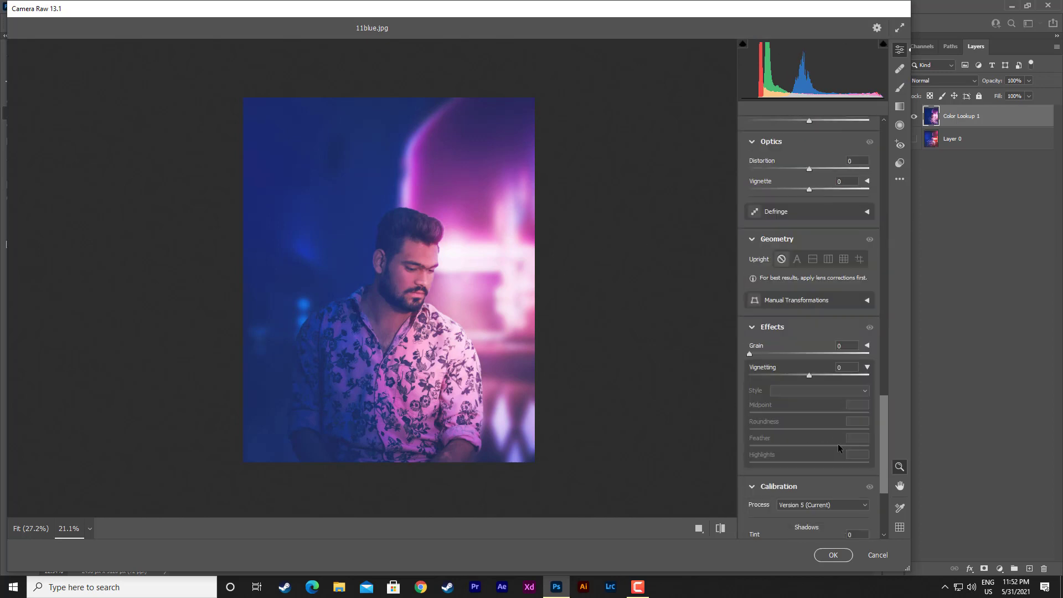
pyautogui.scroll(-1, 837, 451)
pyautogui.moveTo(836, 475); pyautogui.dragTo(795, 471)
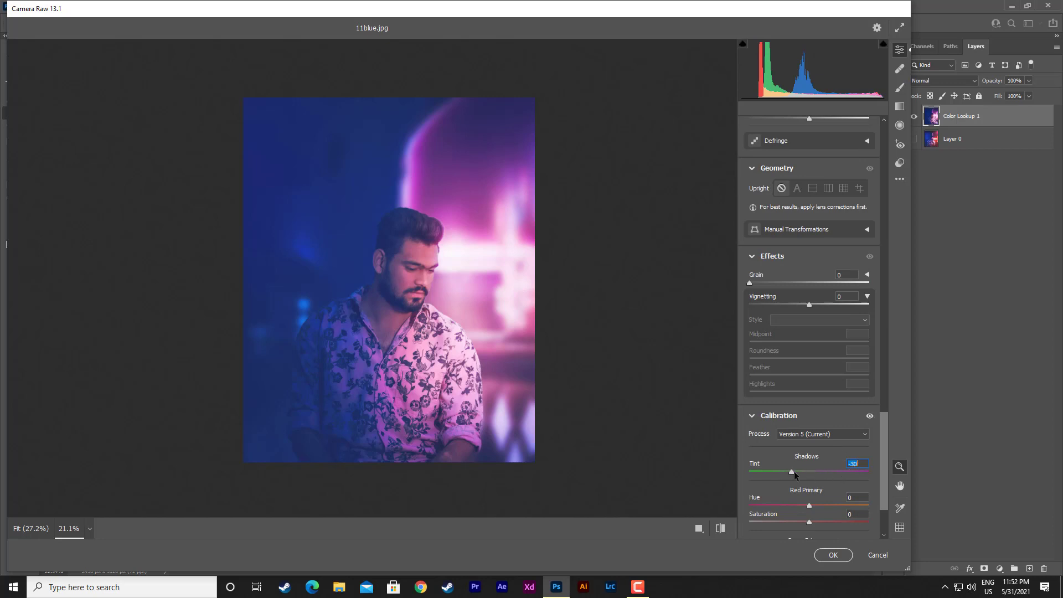
pyautogui.scroll(-2, 794, 471)
pyautogui.moveTo(809, 435)
pyautogui.mouseDown()
pyautogui.moveTo(835, 435)
pyautogui.moveTo(793, 432)
pyautogui.moveTo(826, 451)
pyautogui.moveTo(790, 450)
pyautogui.moveTo(833, 463)
pyautogui.moveTo(824, 464)
pyautogui.mouseUp()
pyautogui.scroll(-1, 806, 457)
pyautogui.moveTo(814, 512); pyautogui.dragTo(801, 510)
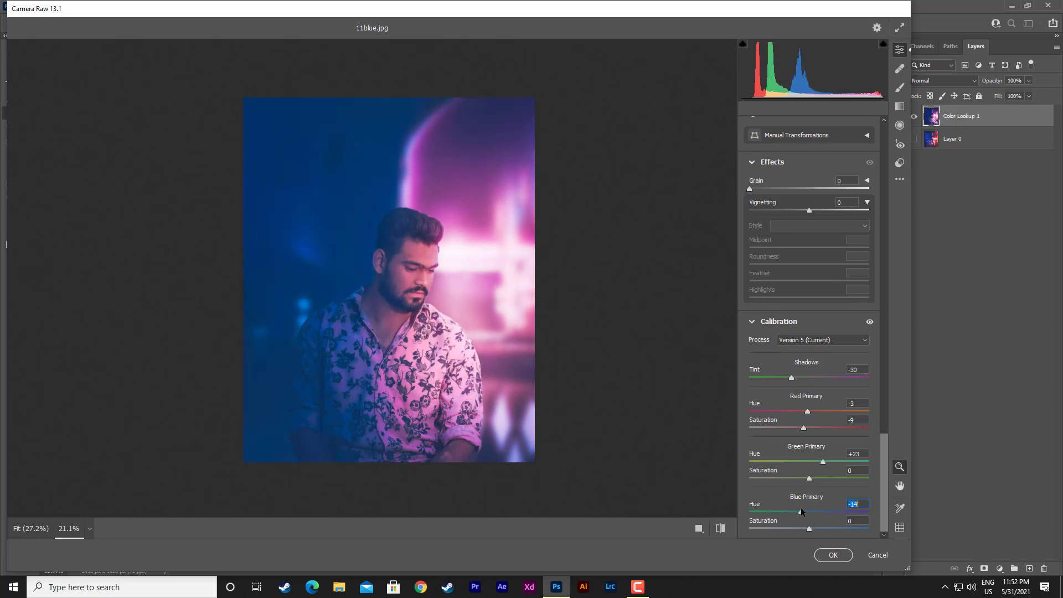
pyautogui.click(832, 555)
pyautogui.scroll(-1, 745, 388)
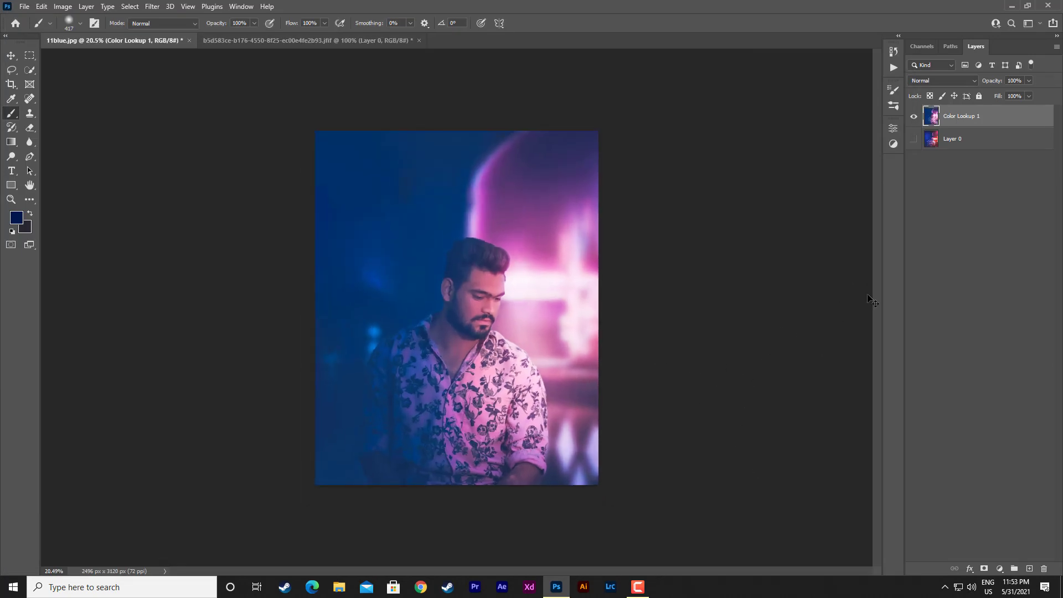
# Step: Duplicate the graded layer as a Soft Light copy at about 41% opacity
pyautogui.hotkey('ctrl', 'j')
pyautogui.click(947, 80)
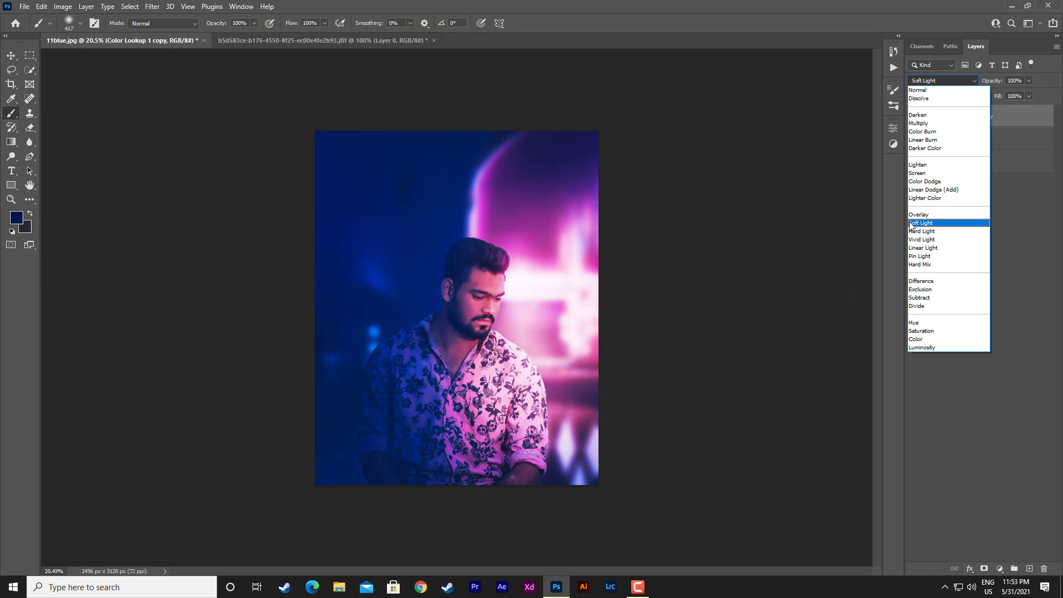
pyautogui.click(911, 223)
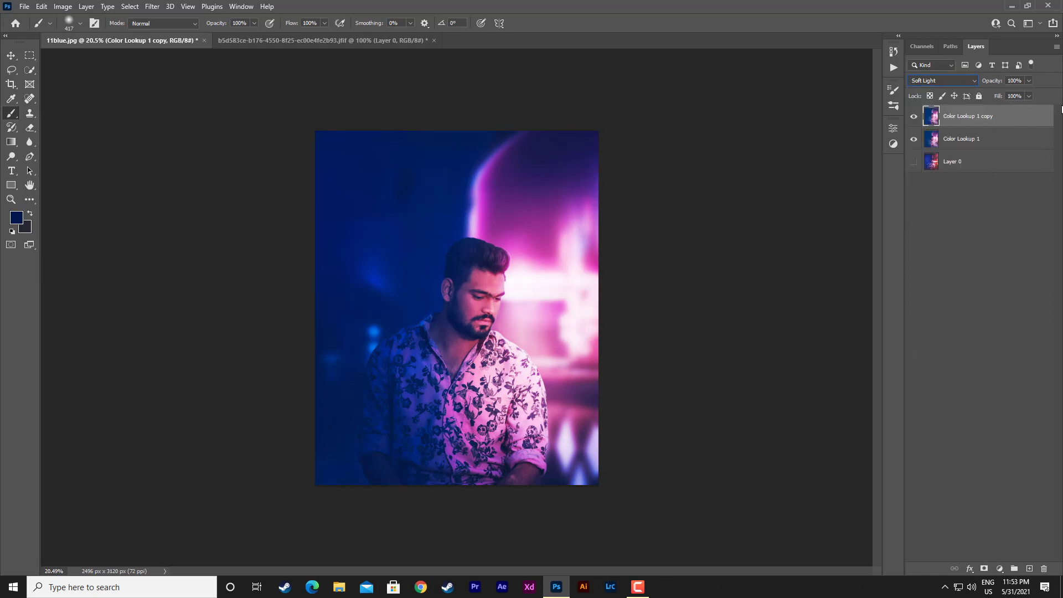
pyautogui.click(1029, 81)
pyautogui.click(1014, 554)
# Step: Discard a stray Gradient Map and add a Selective Color adjustment with Blacks' Black at -20%
pyautogui.click(999, 569)
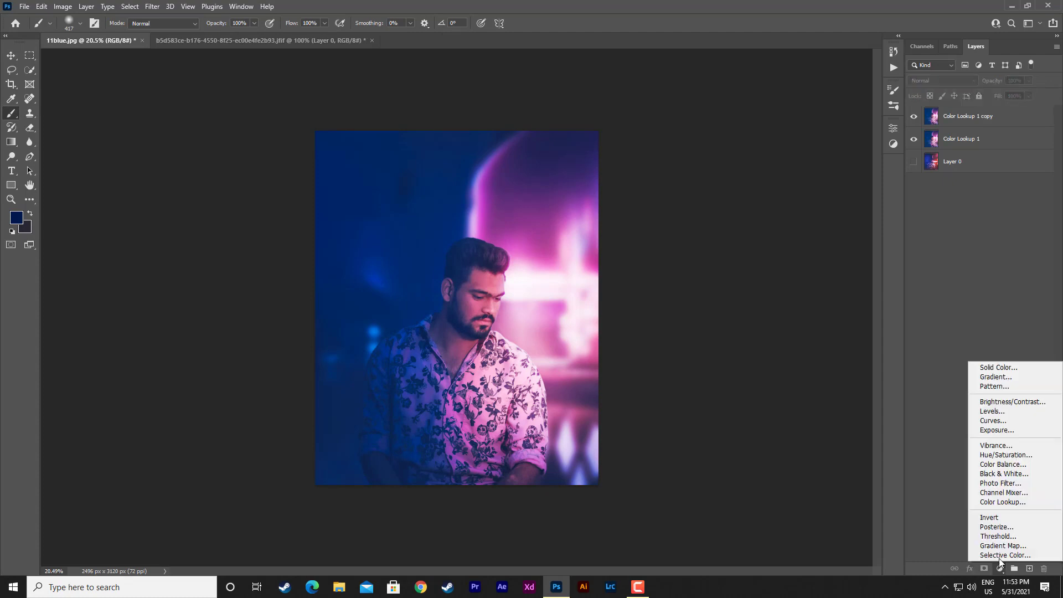
pyautogui.click(997, 521)
pyautogui.click(997, 550)
pyautogui.click(873, 130)
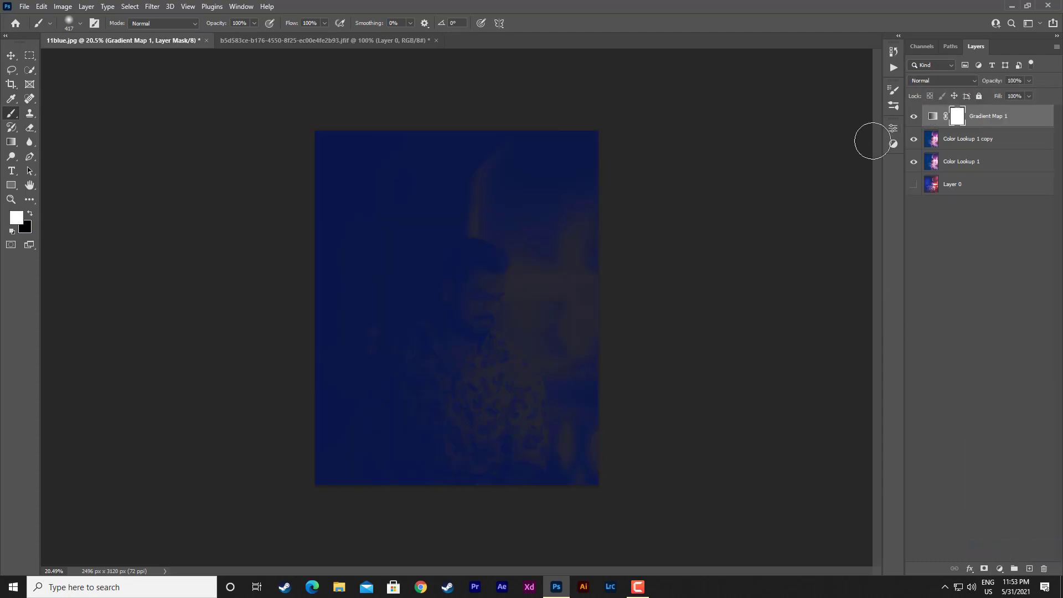
pyautogui.press('Delete')
pyautogui.click(999, 569)
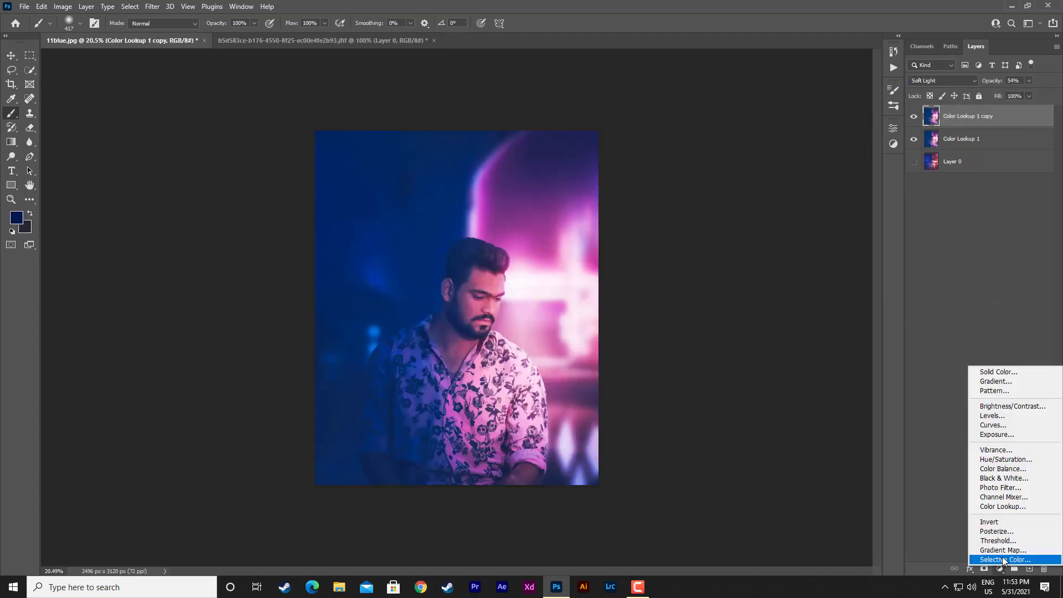
pyautogui.click(796, 172)
pyautogui.click(782, 251)
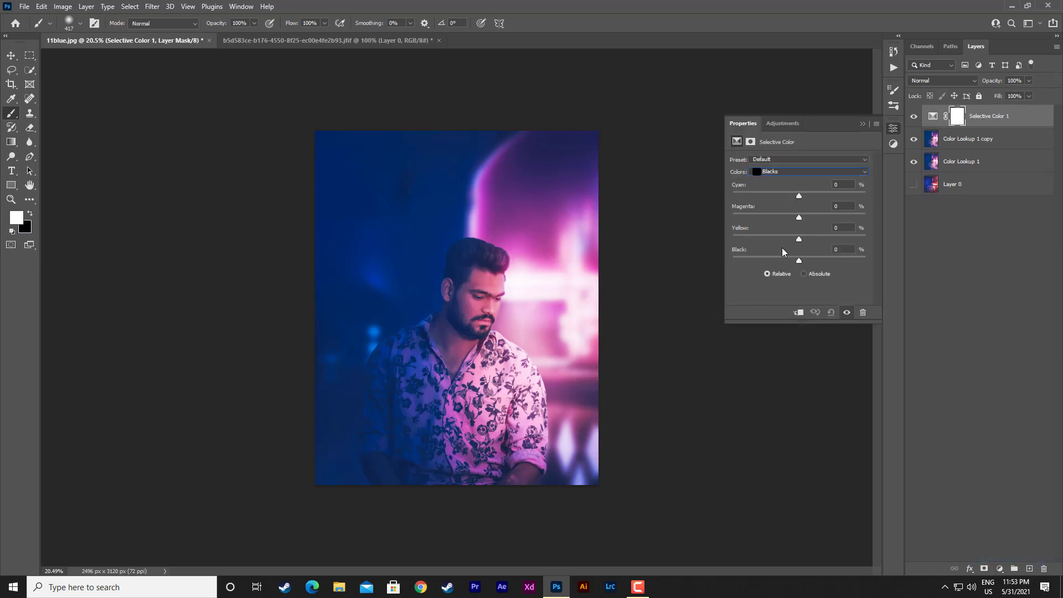
pyautogui.moveTo(798, 257); pyautogui.dragTo(796, 258)
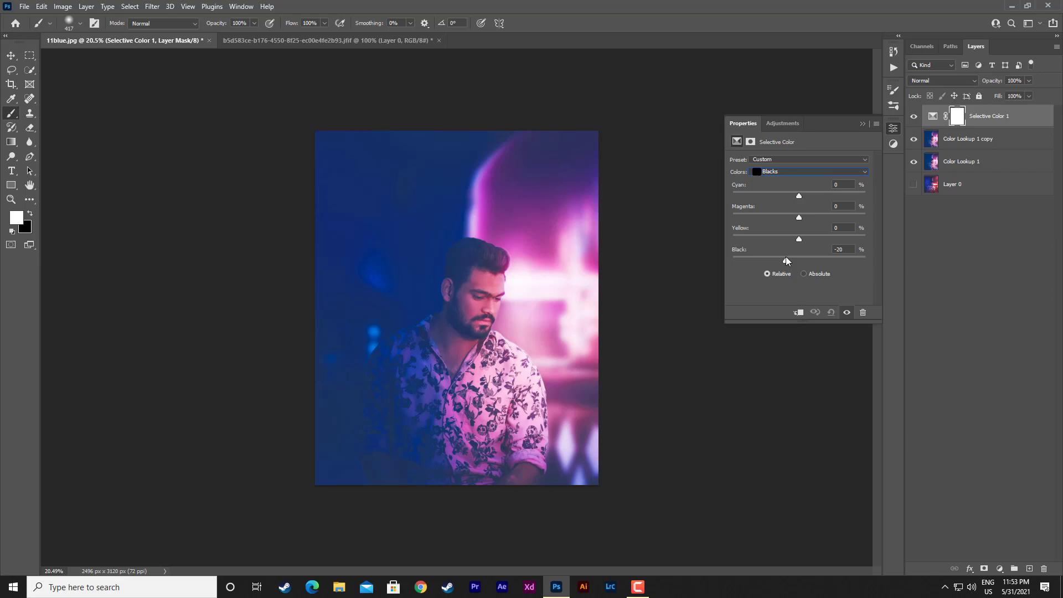
# Step: Check the Selective Color 1 layer's opacity and return to the Color Lookup 1 copy layer
pyautogui.click(863, 124)
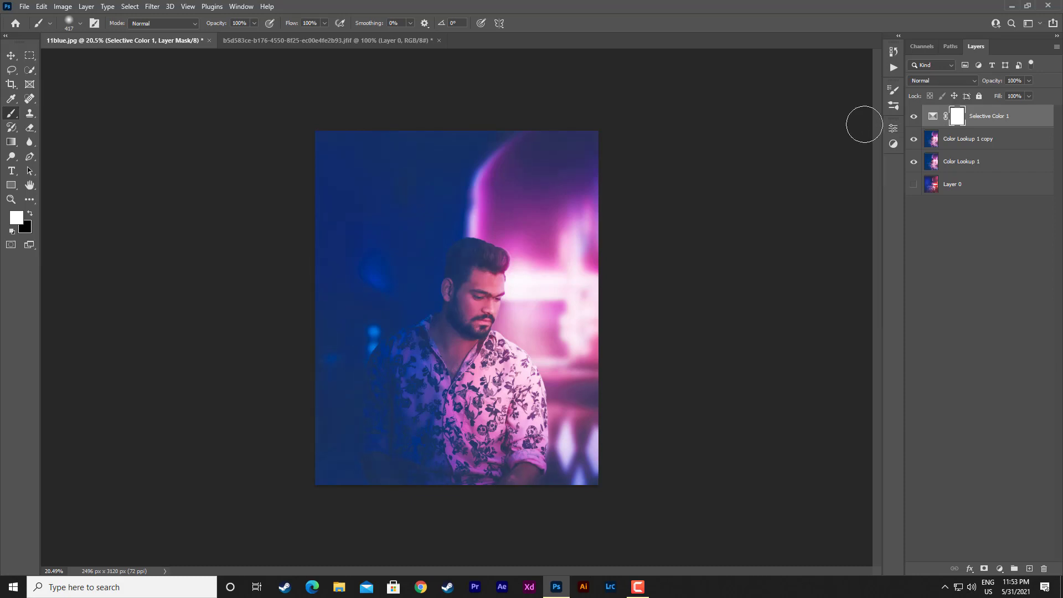
pyautogui.click(975, 139)
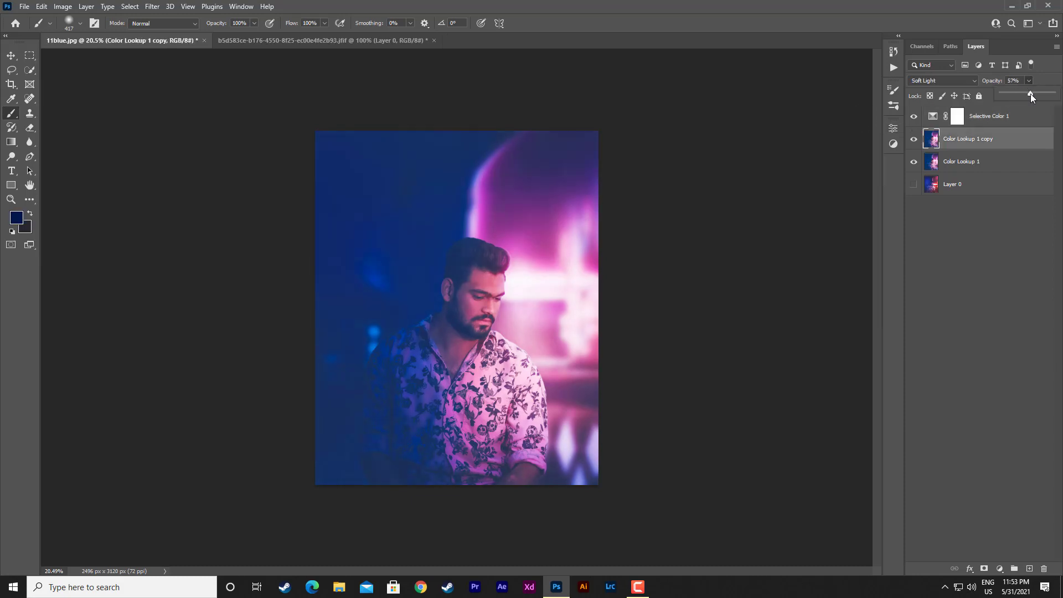
pyautogui.hotkey('alt', ']')
pyautogui.click(1026, 82)
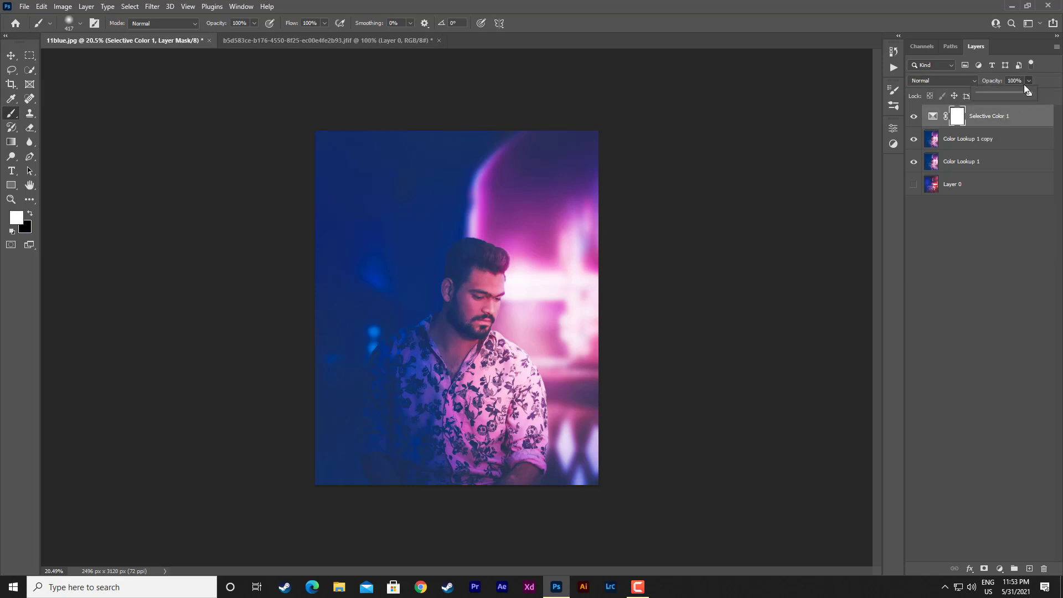
pyautogui.hotkey('alt', '[')
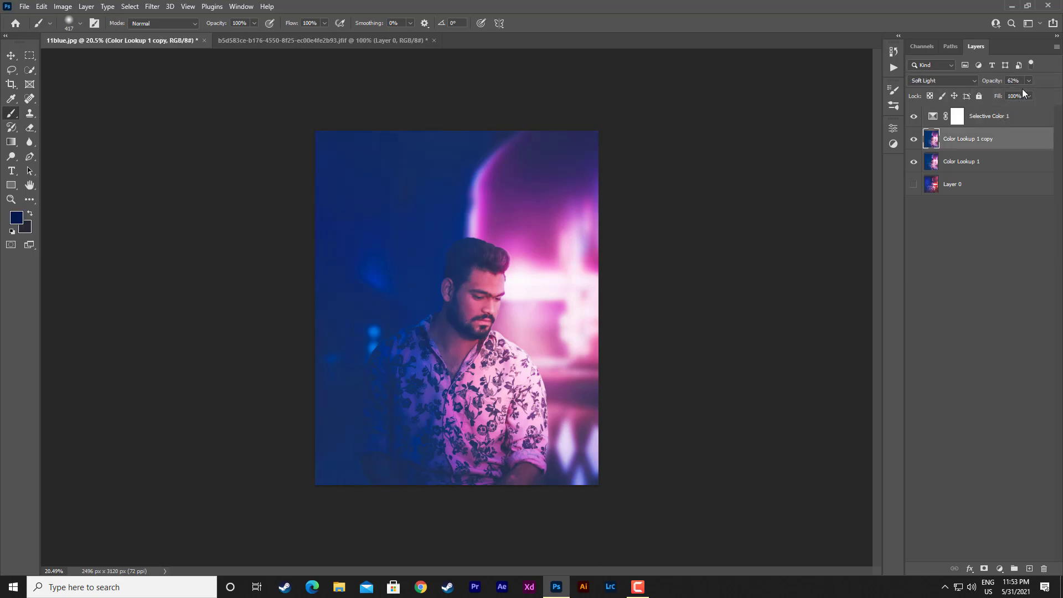
pyautogui.click(914, 184)
pyautogui.scroll(2, 471, 304)
pyautogui.scroll(2, 471, 304)
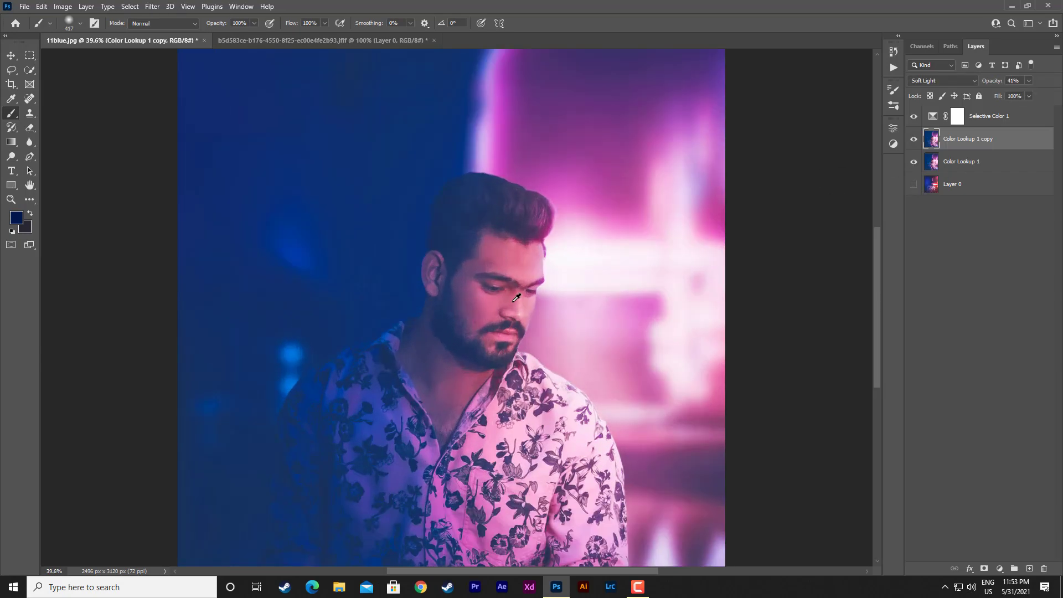
pyautogui.scroll(-2, 481, 304)
pyautogui.scroll(-5, 498, 306)
pyautogui.scroll(1, 498, 306)
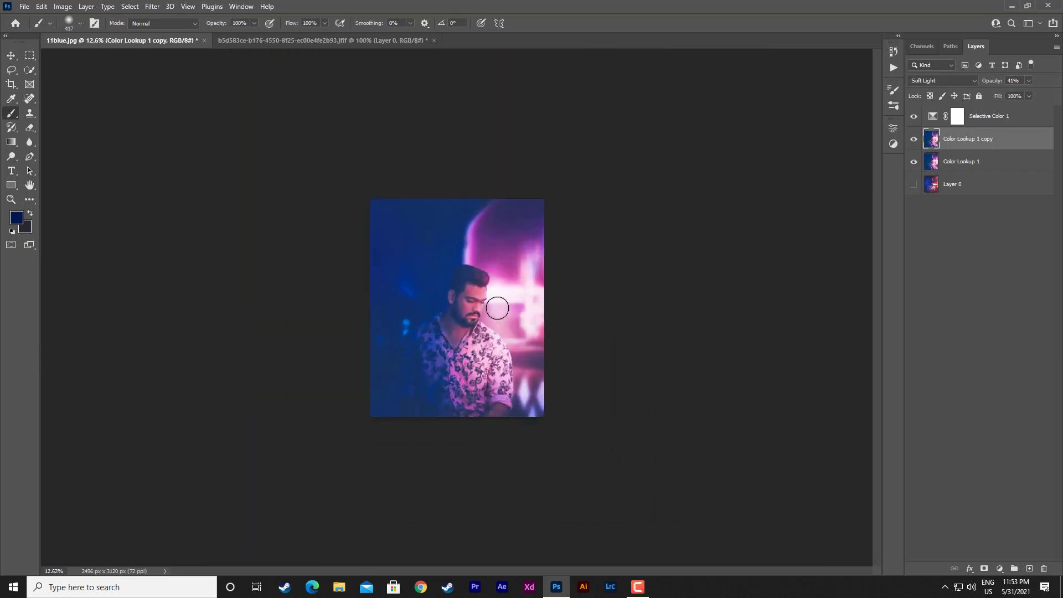